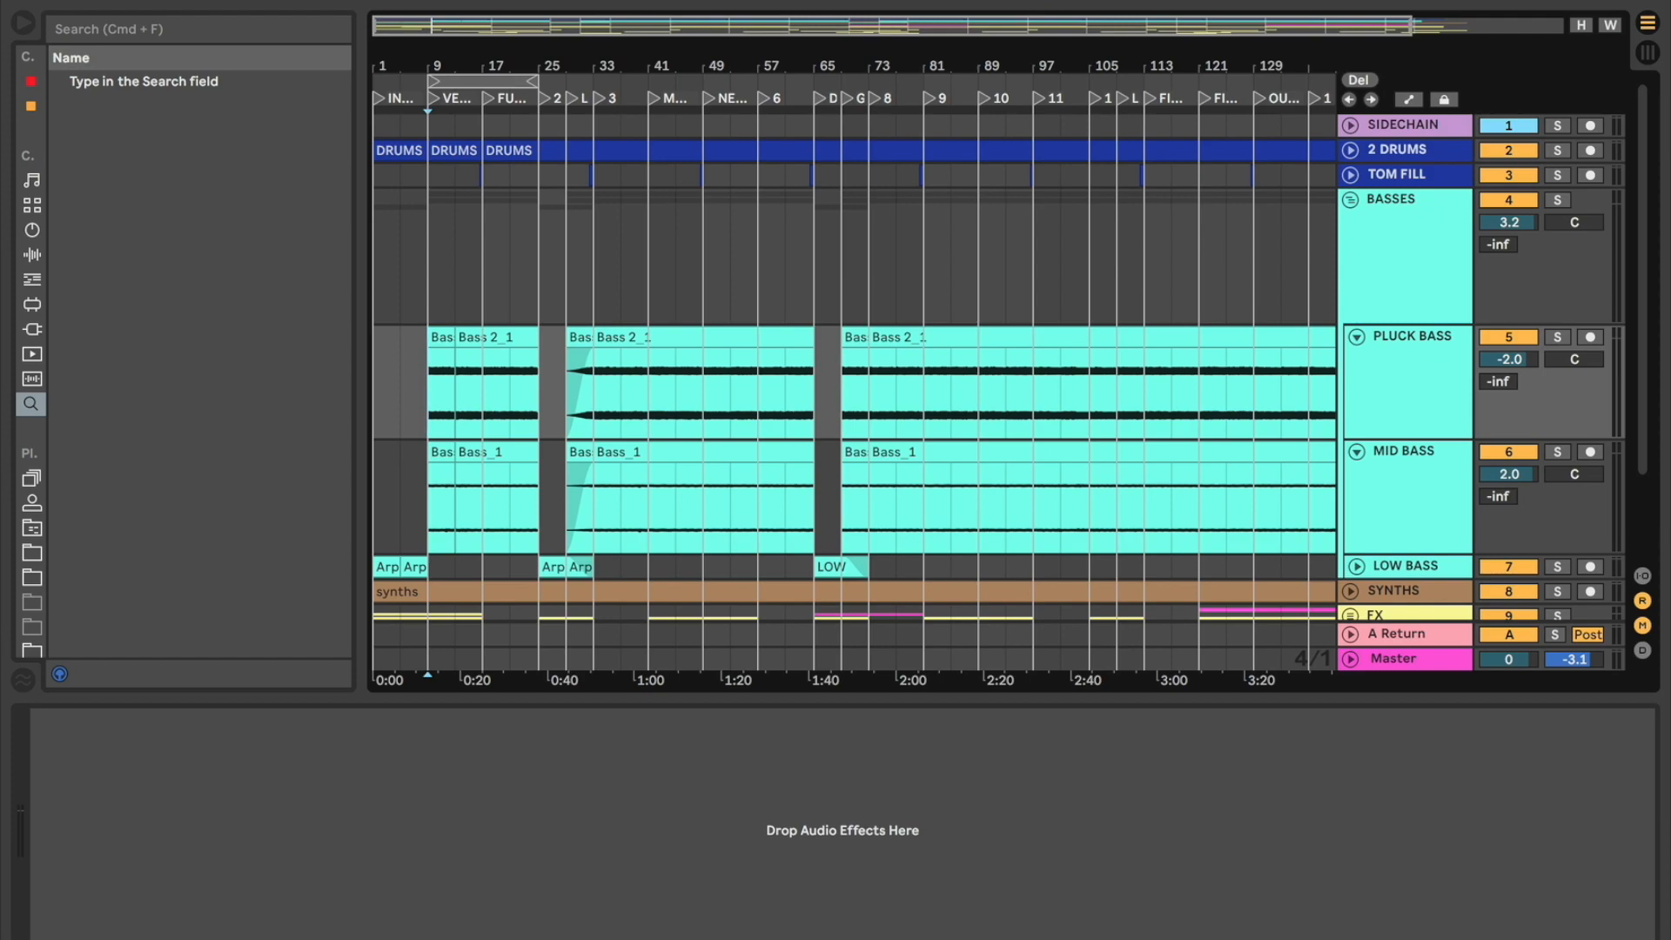
Step: Select the looped section from bar 9 to bar 25 and listen to the full mix there
left_click(496, 73)
key("space")
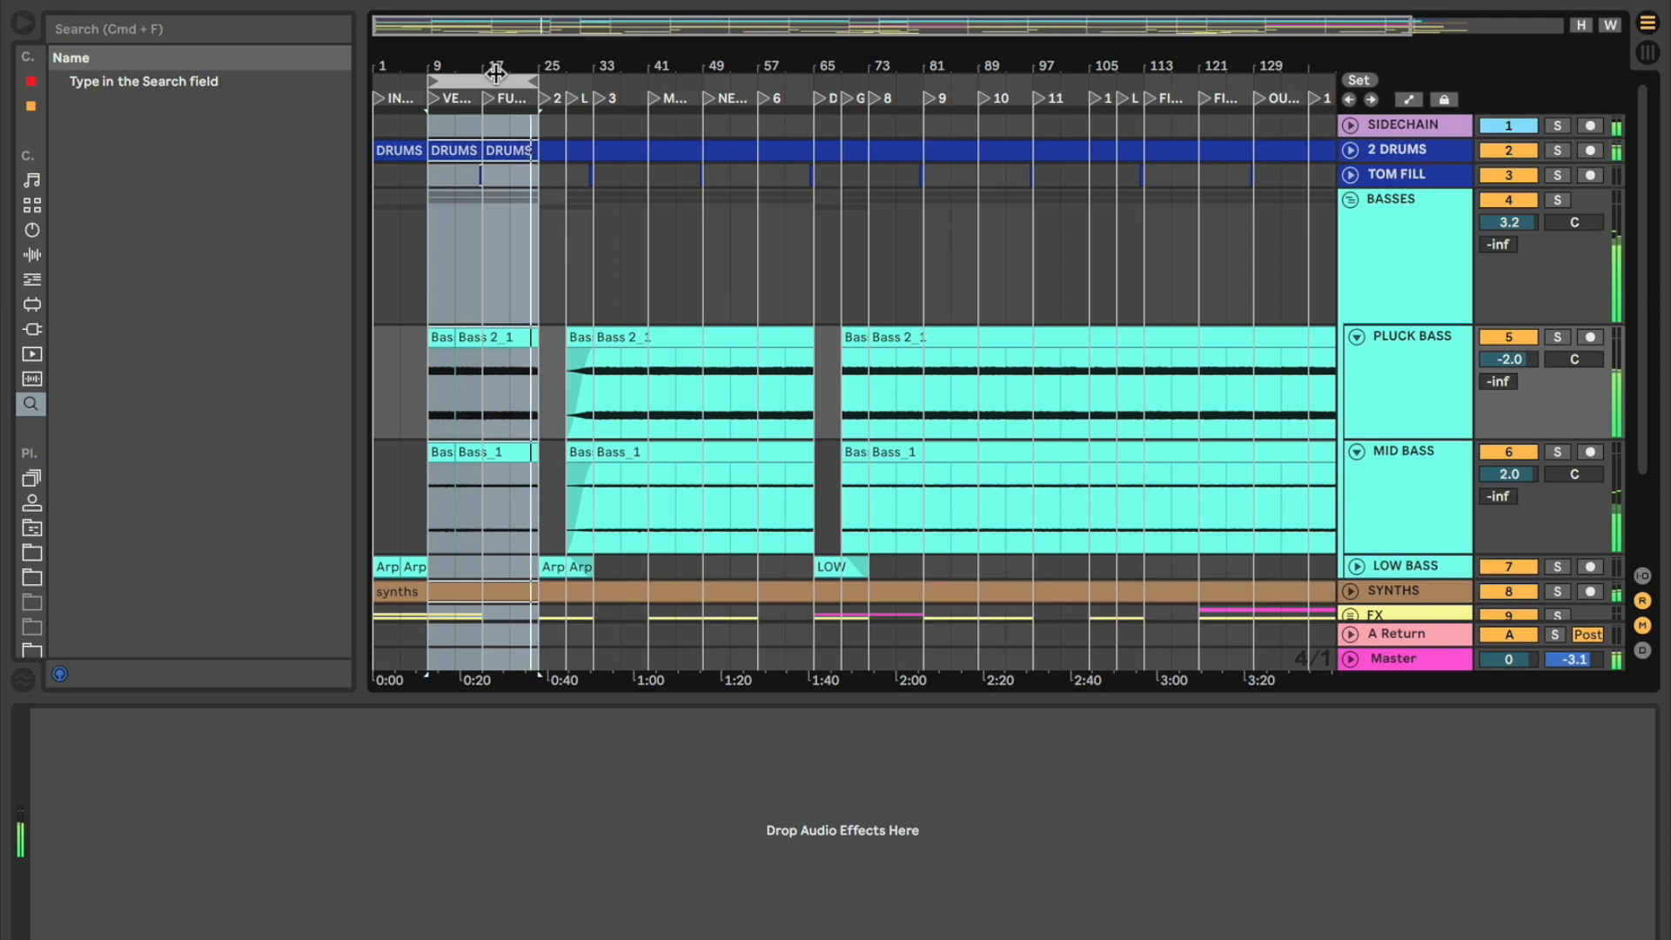
key("space")
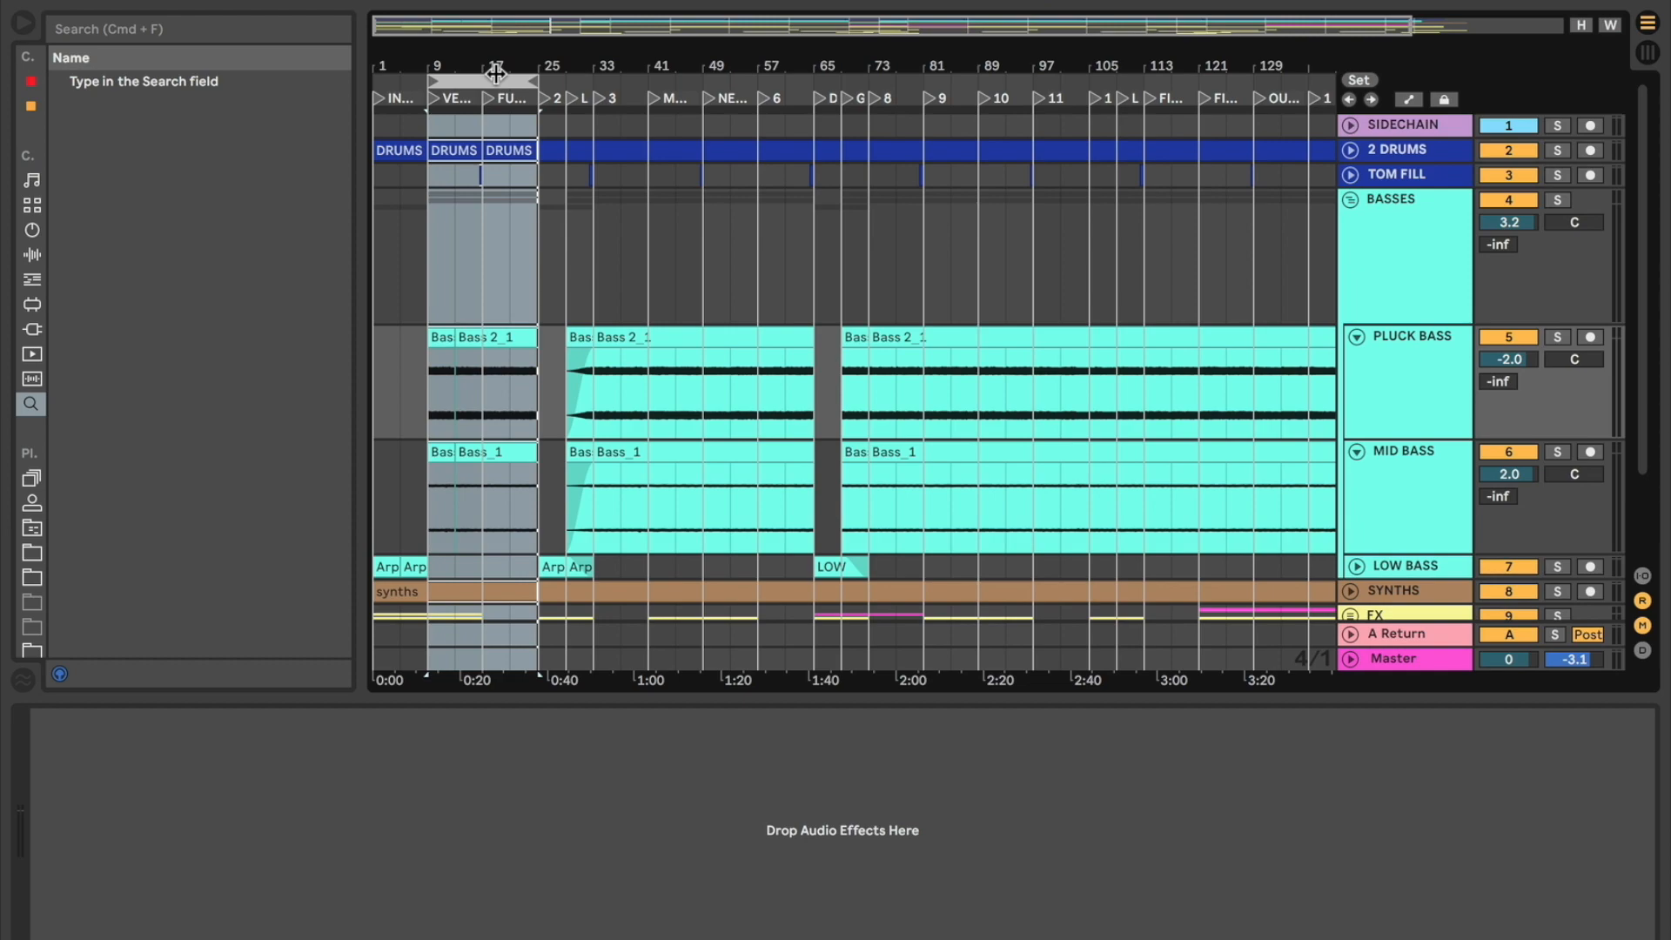
Step: Listen to the BASSES group soloed in the looped section, then together with the 2 DRUMS track soloed
left_click(1410, 261)
key("space")
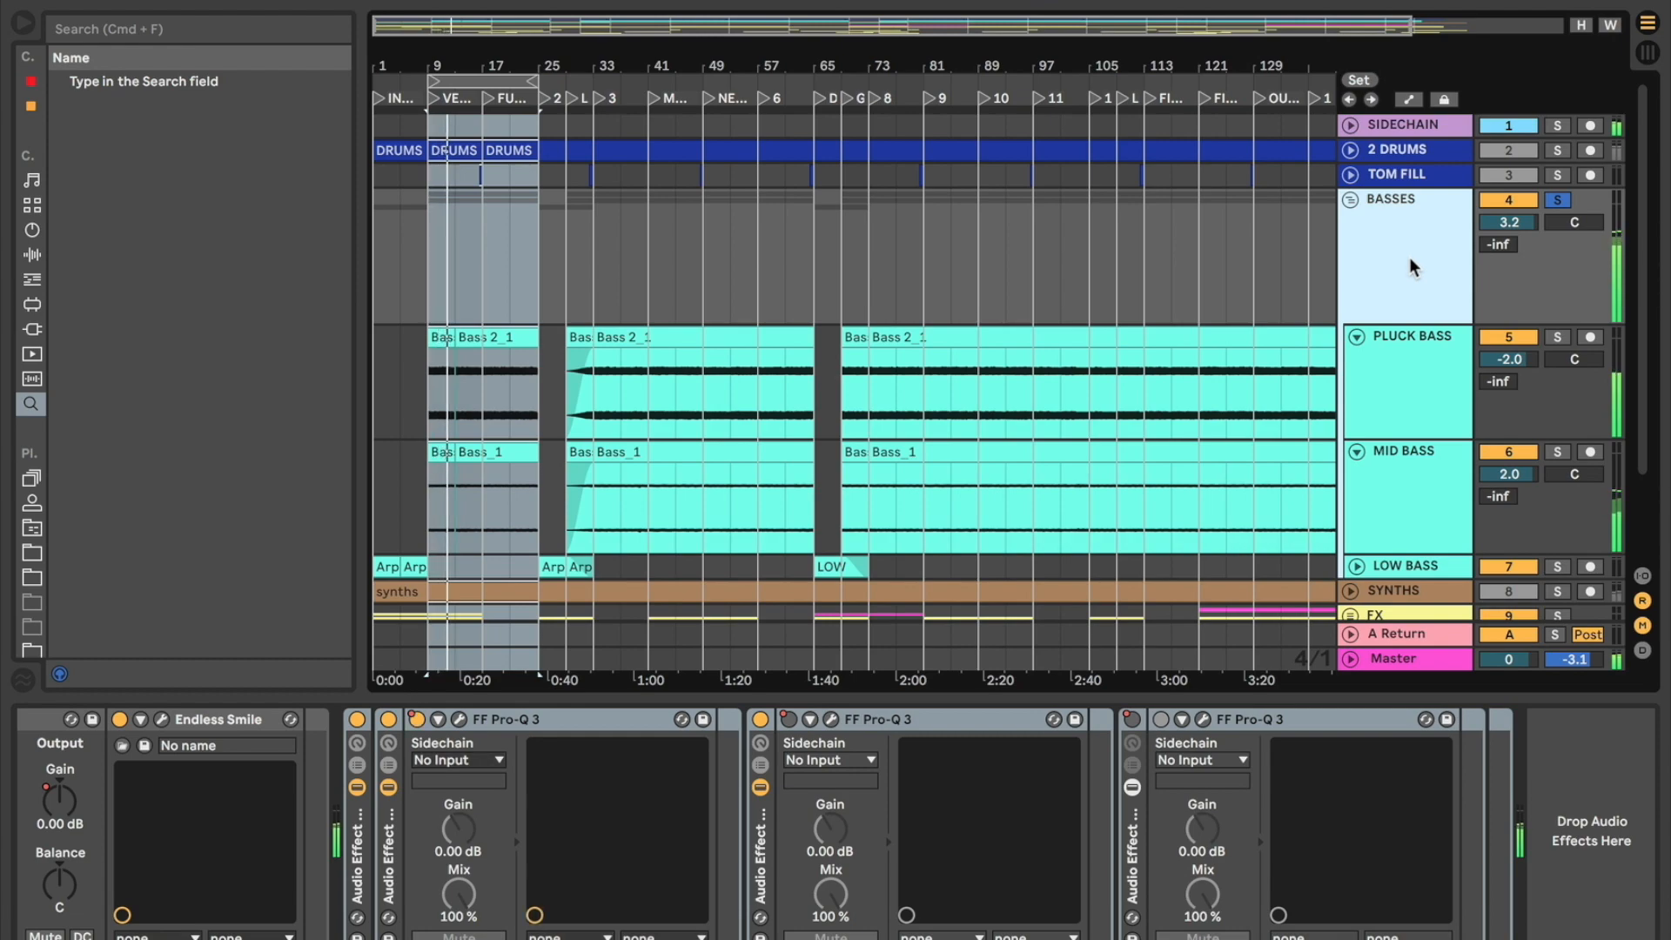
key("space")
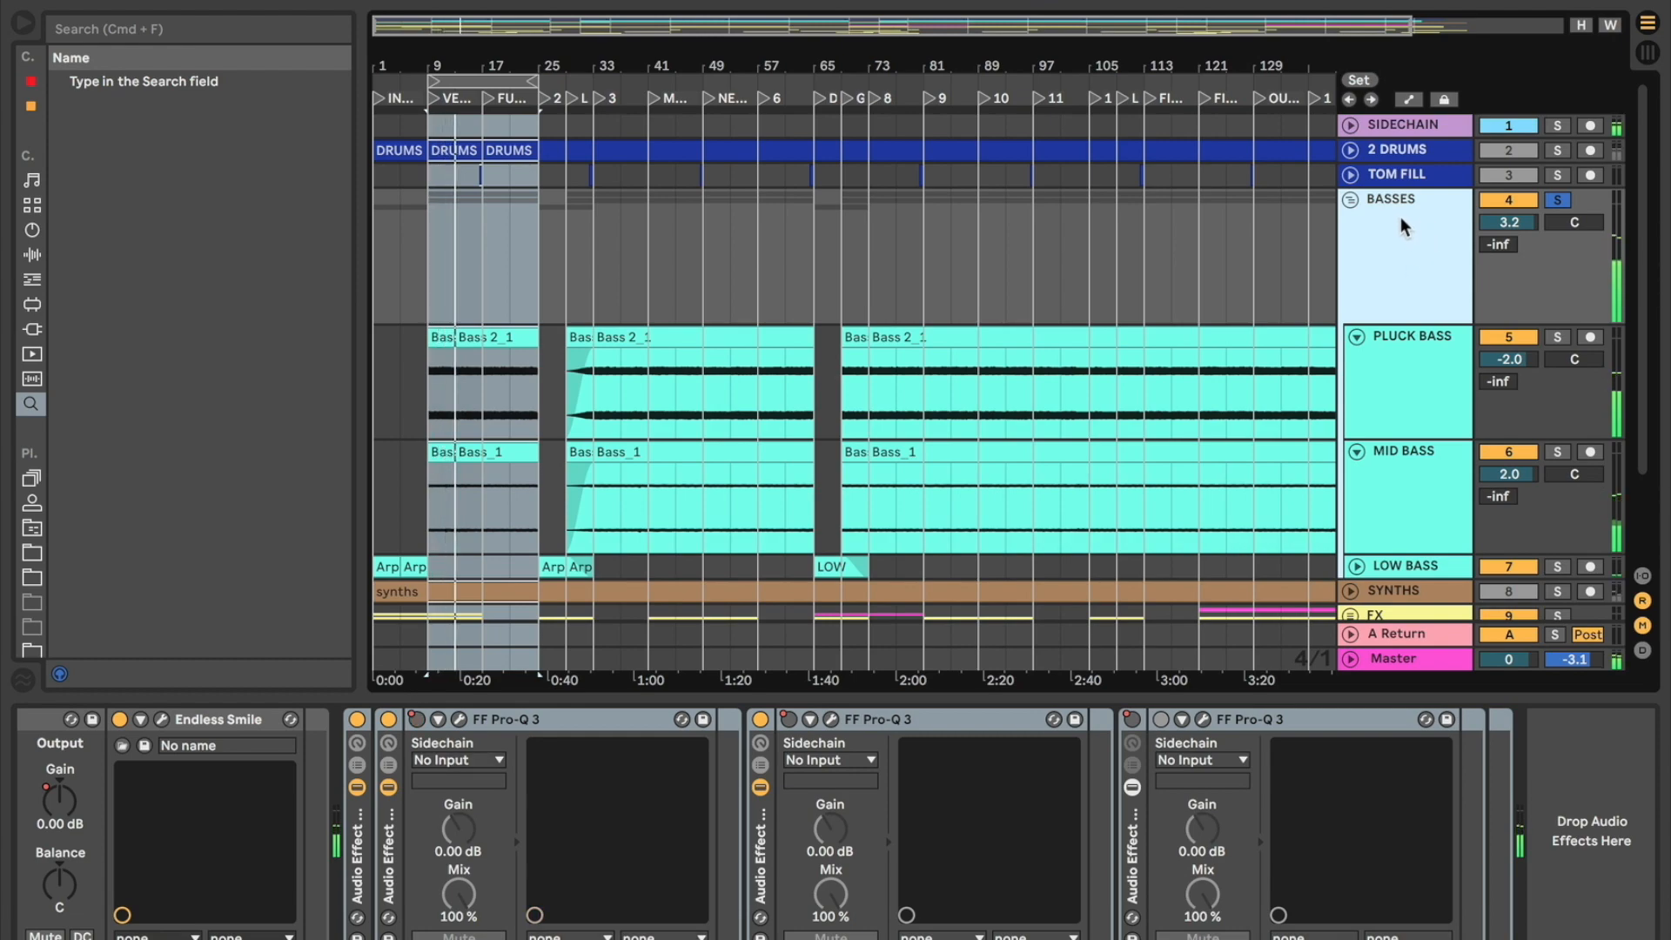
left_click(1557, 151)
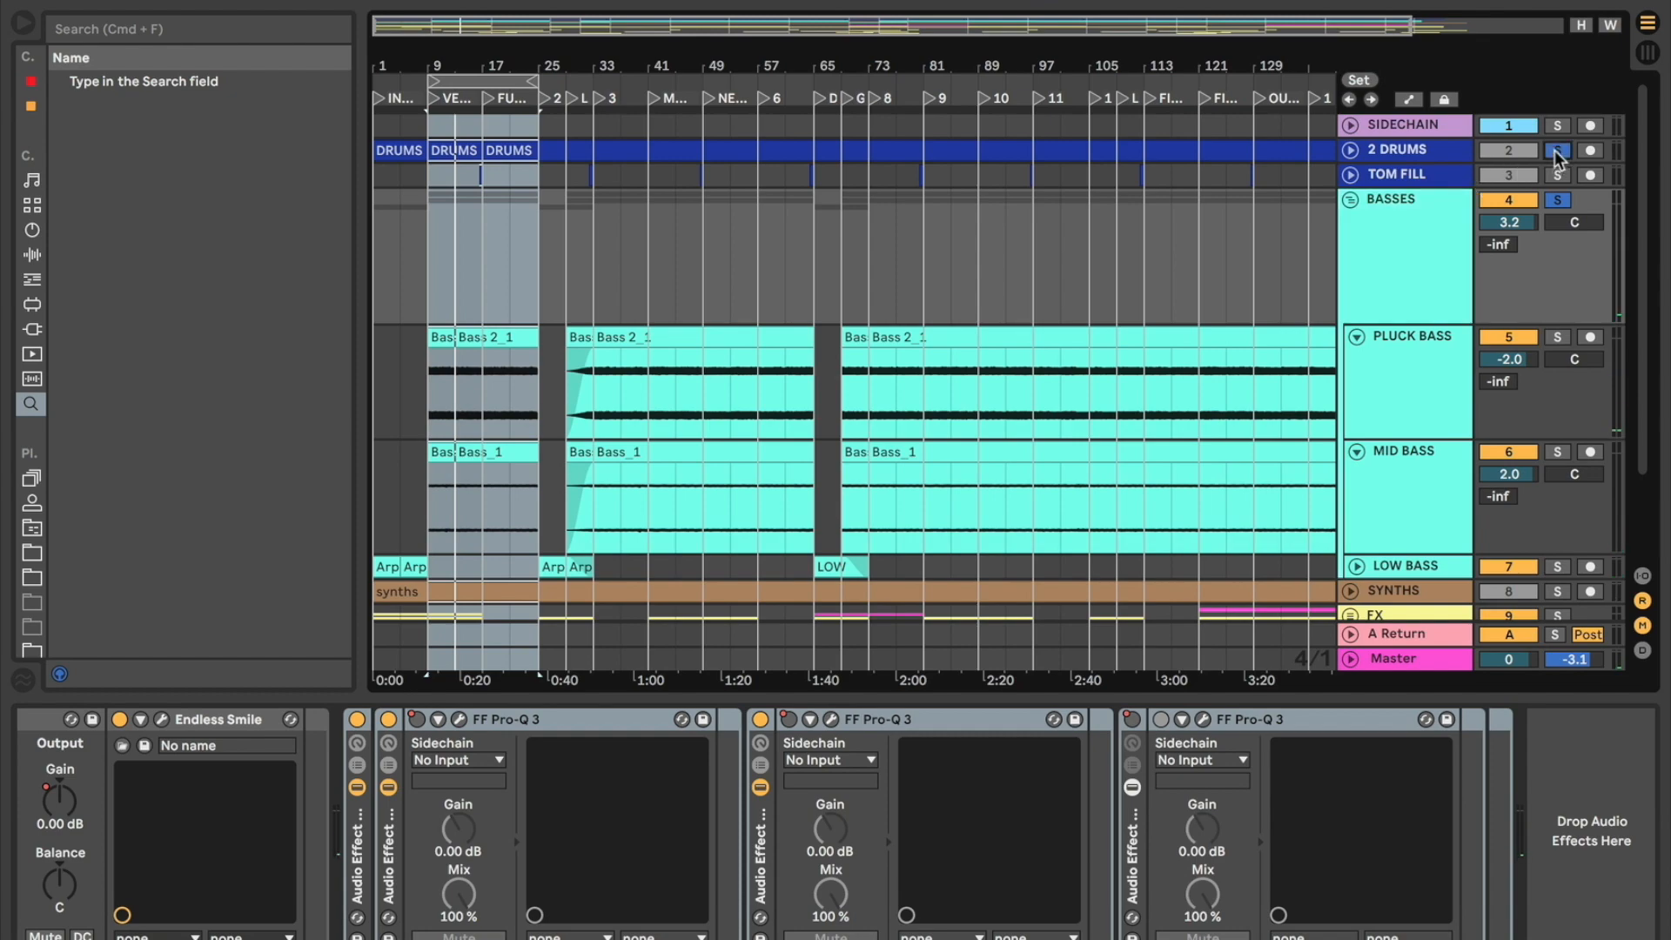
key("space")
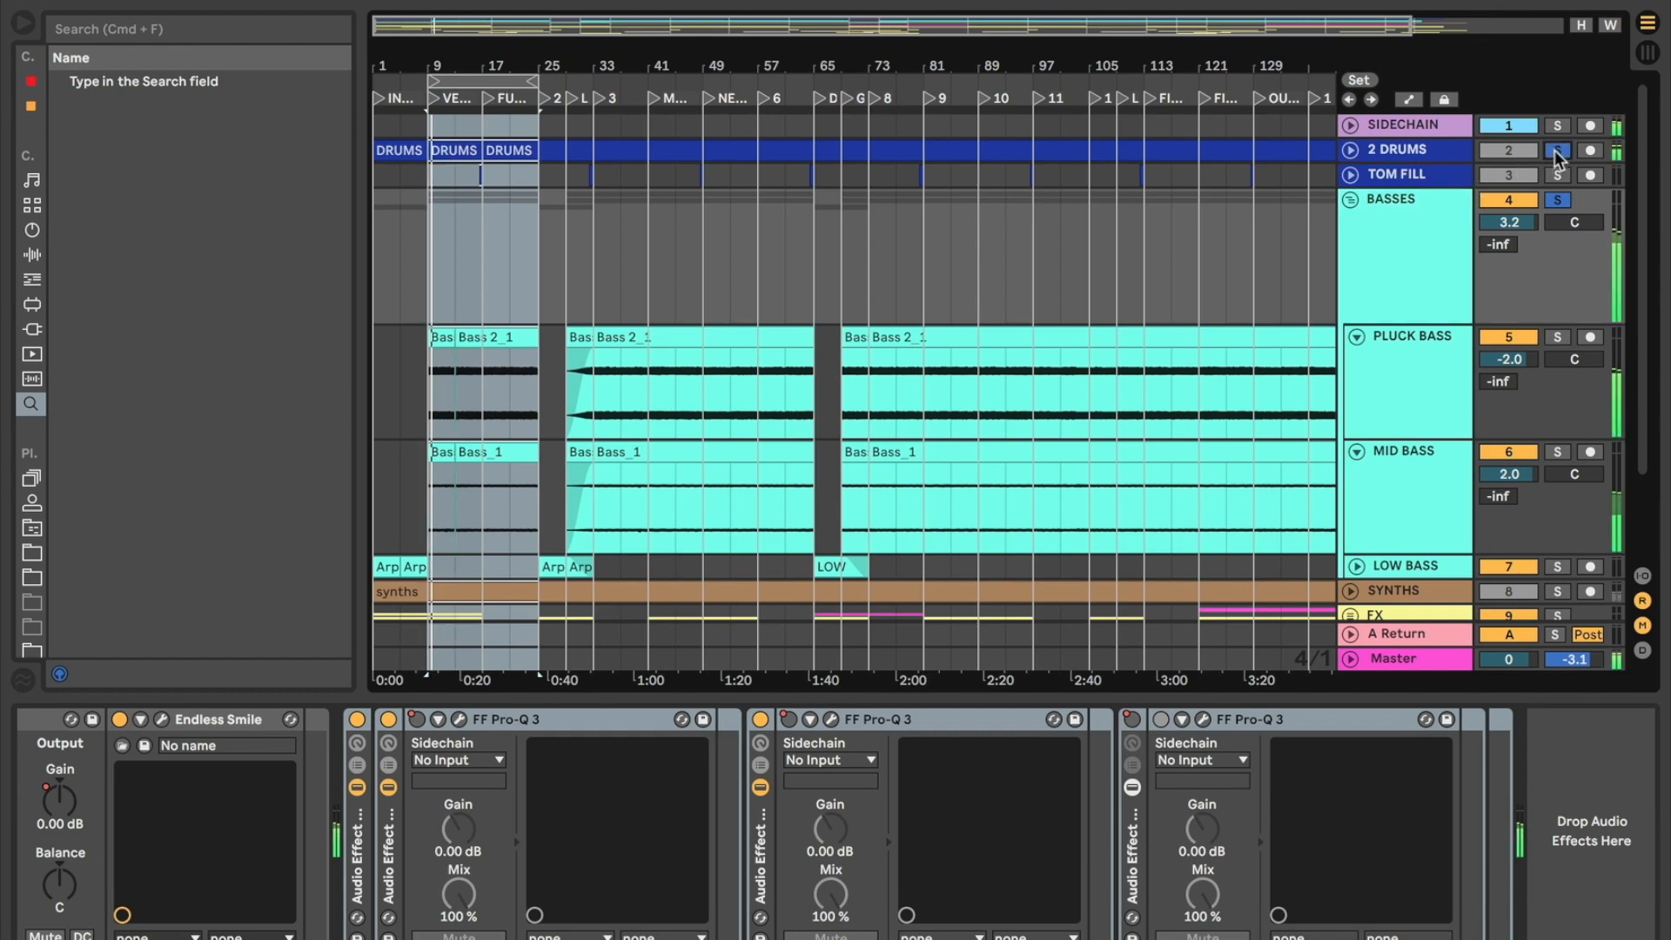
left_click(484, 97)
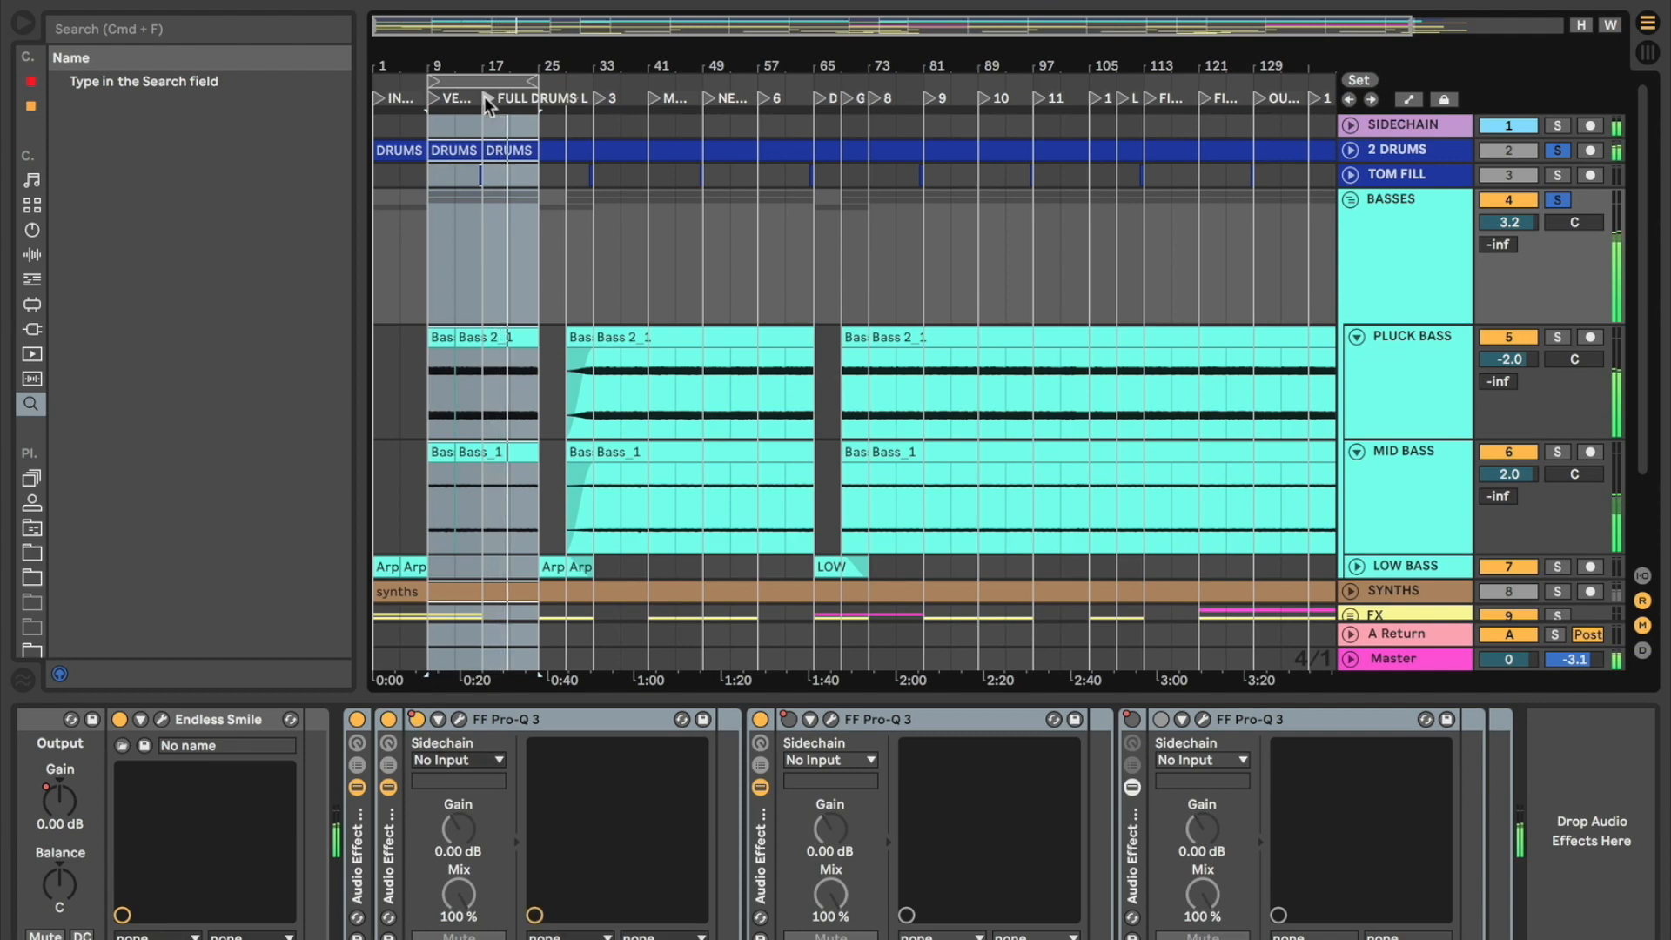
Step: Listen to the PLUCK BASS and MID BASS tracks one at a time, each soloed
left_click(1387, 351)
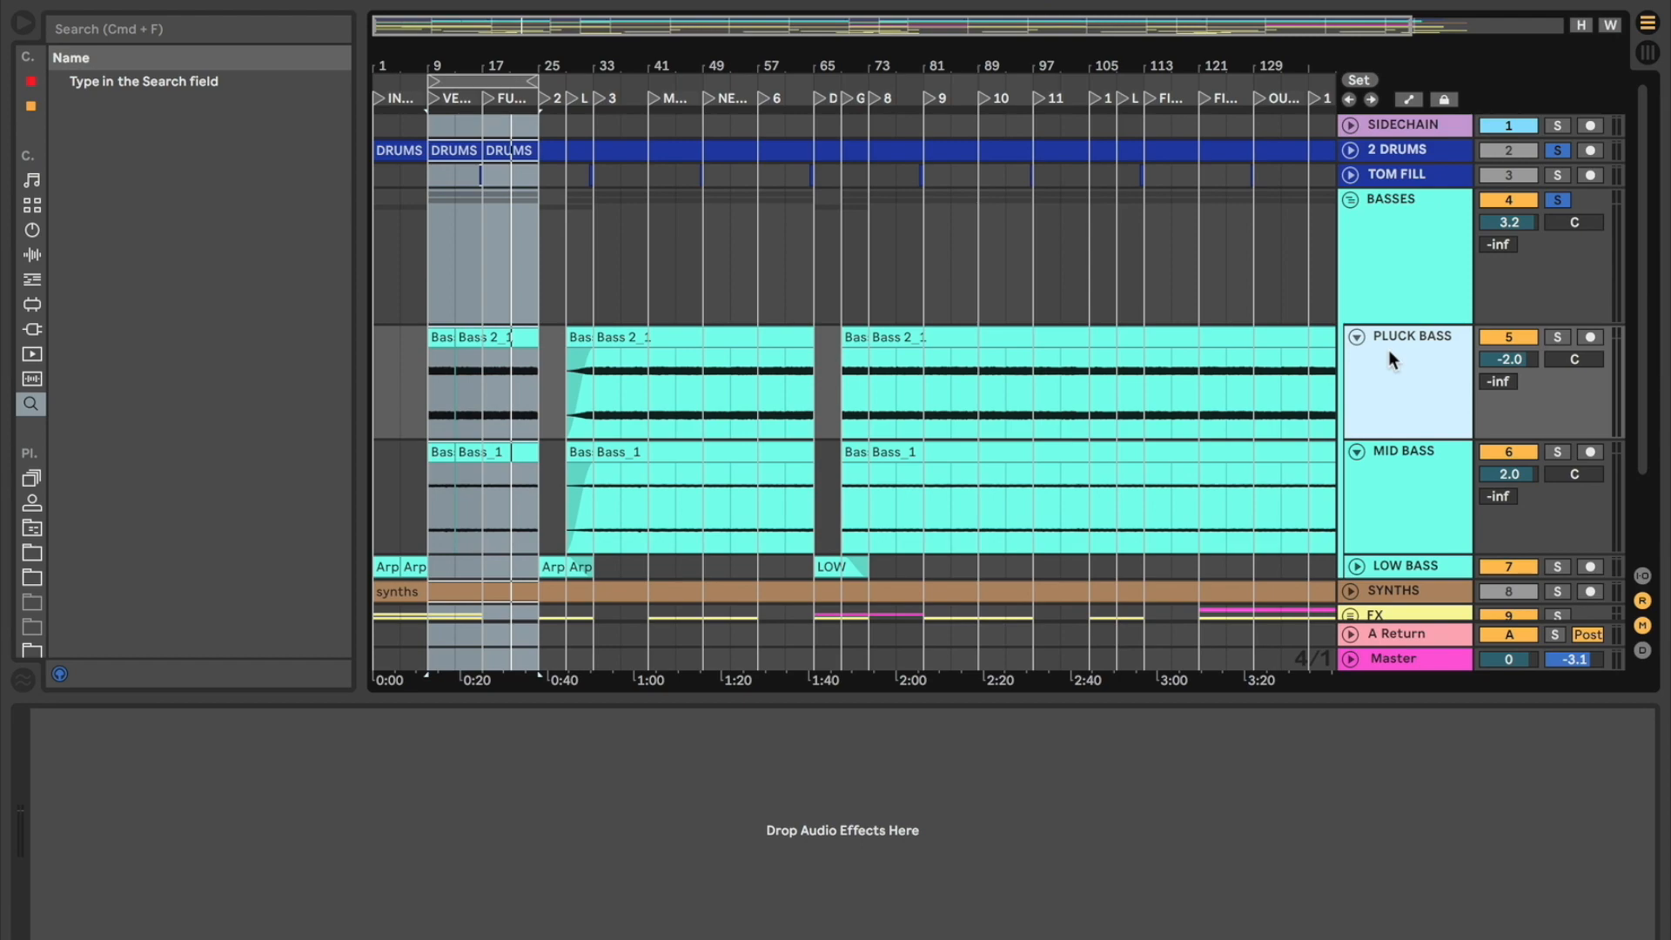
key("s")
key("space")
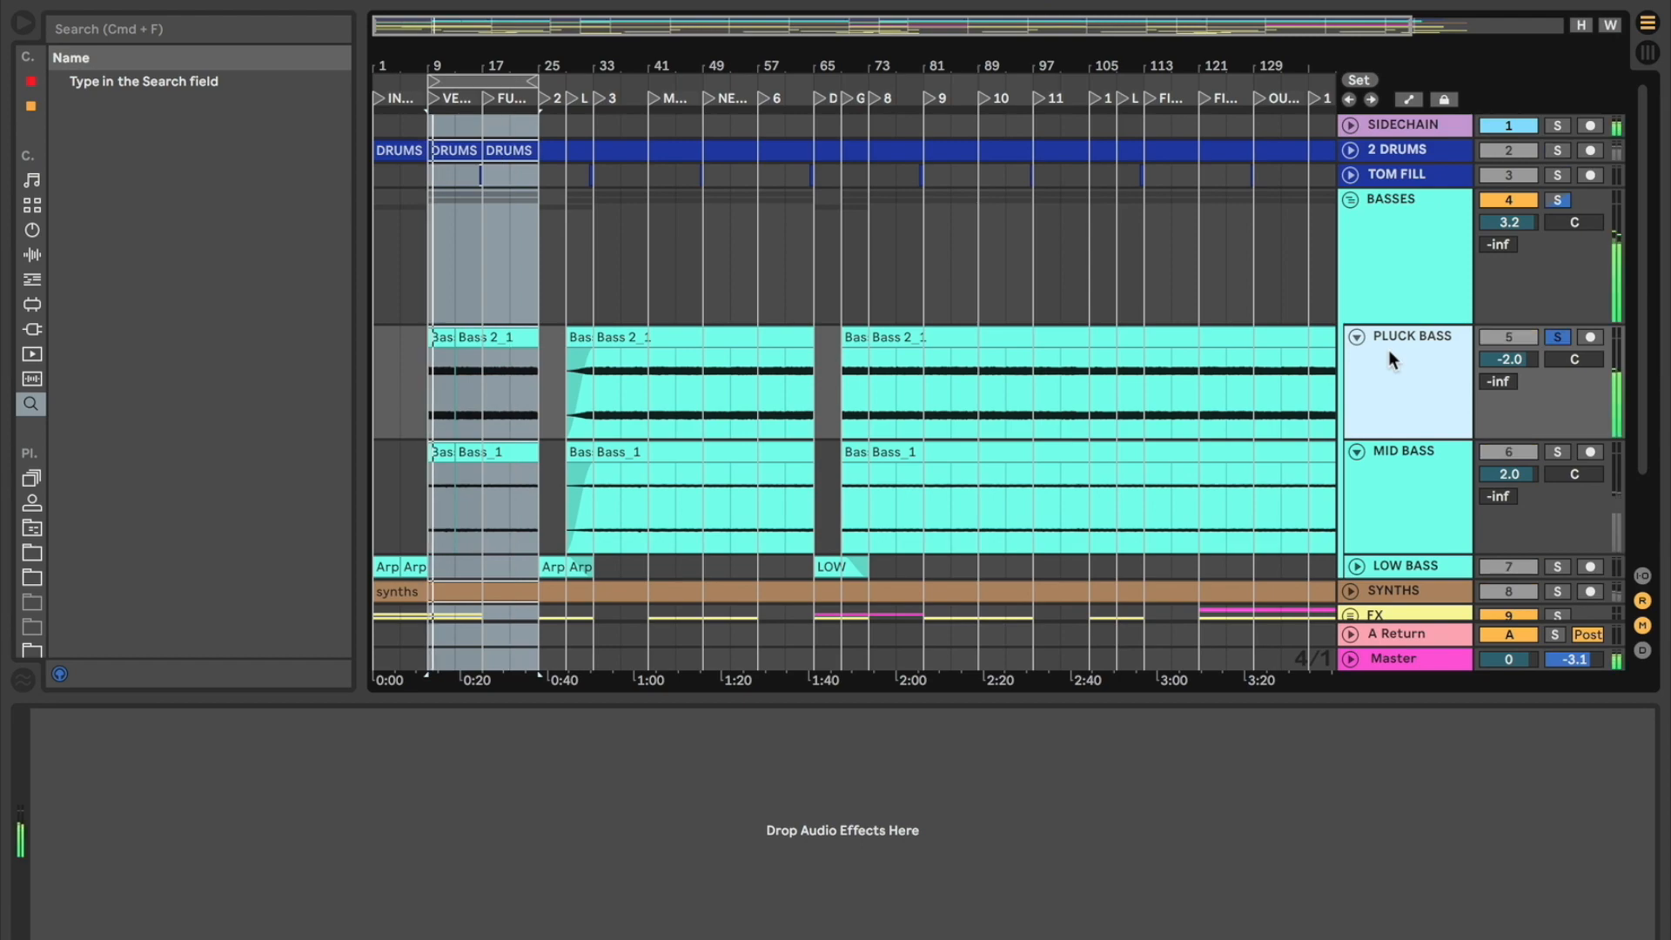
left_click(1419, 475)
key("s")
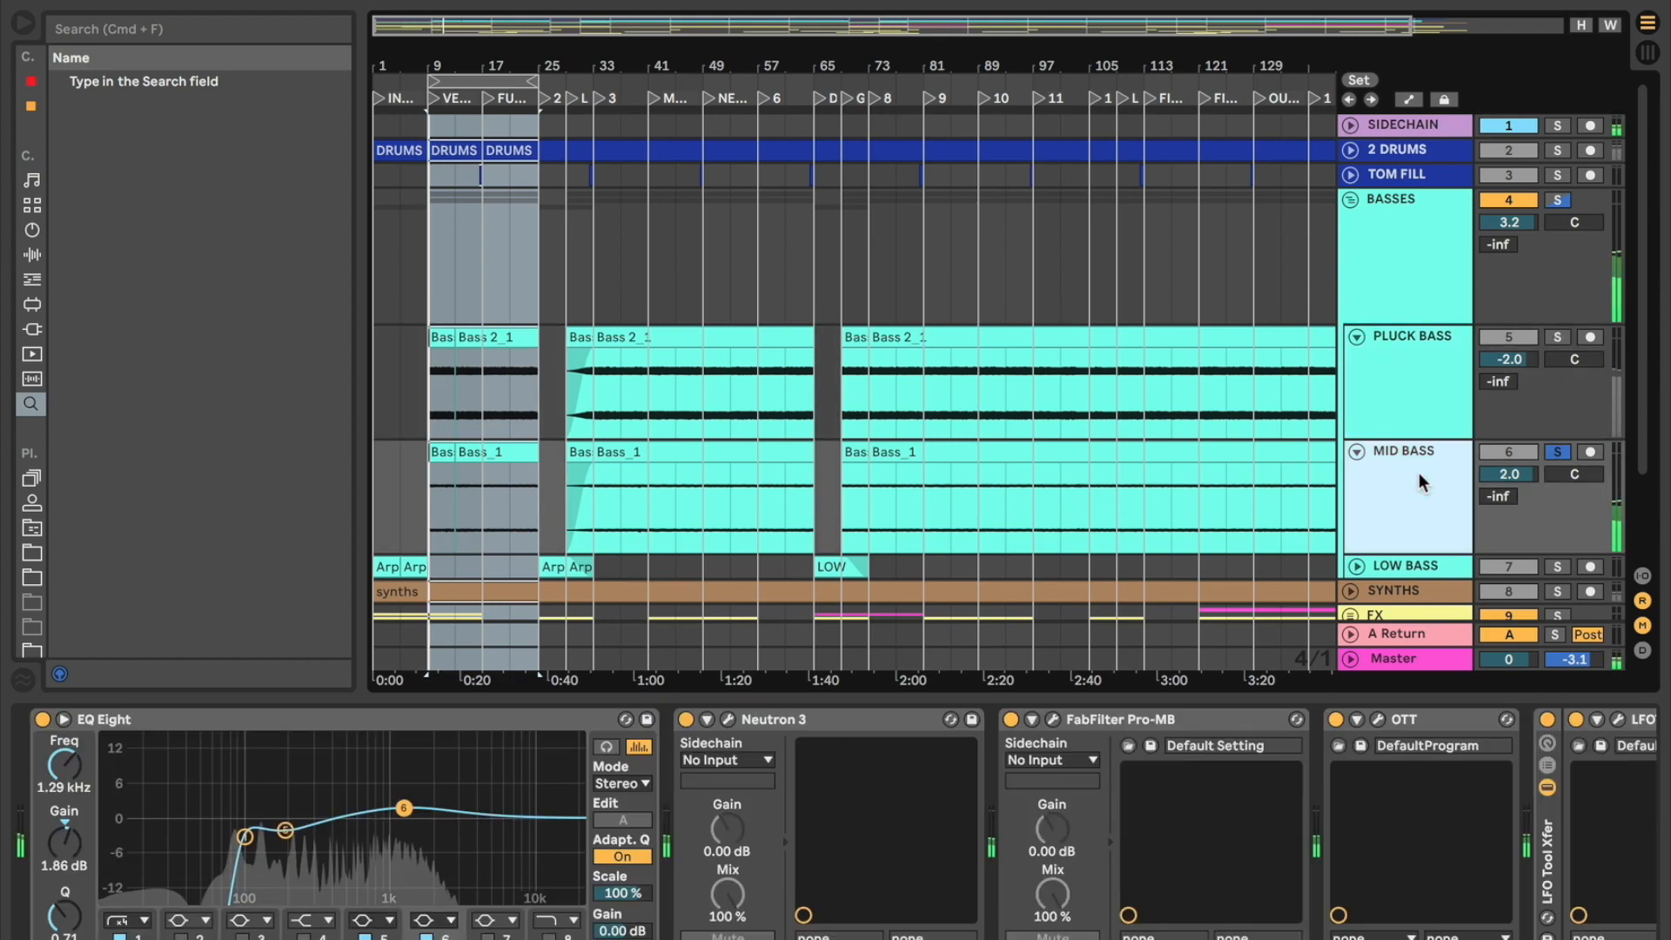
Step: Solo the PLUCK BASS track and load the FF Pro-Q 3 equalizer onto it
left_click(1412, 362)
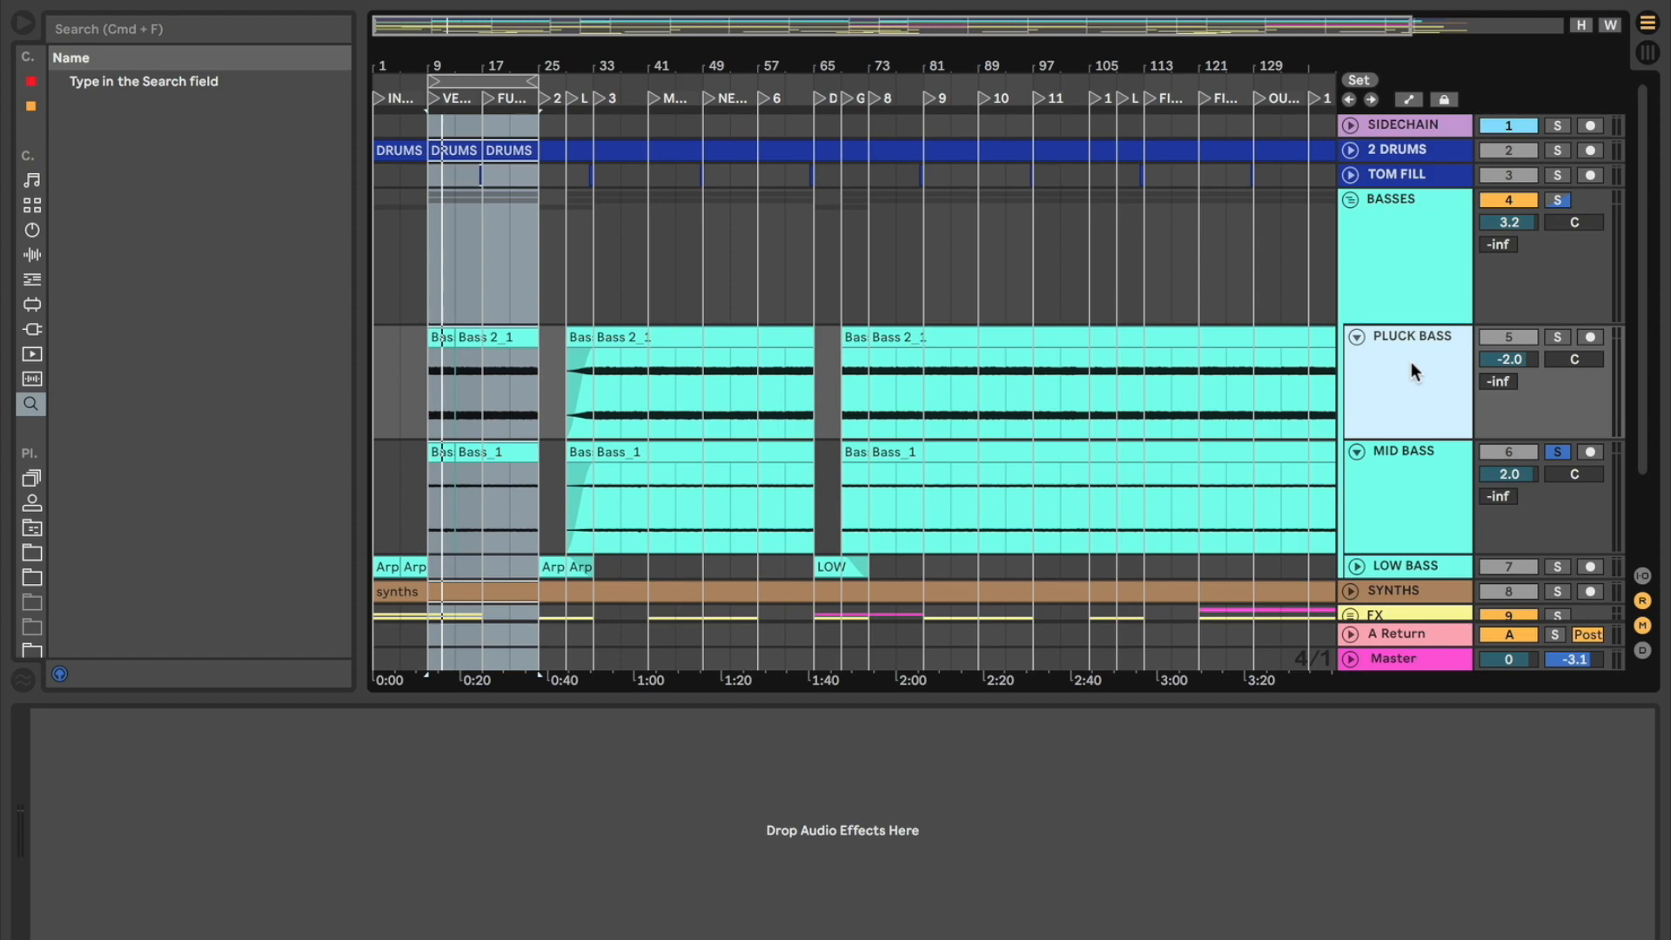
key("s")
key("super+f")
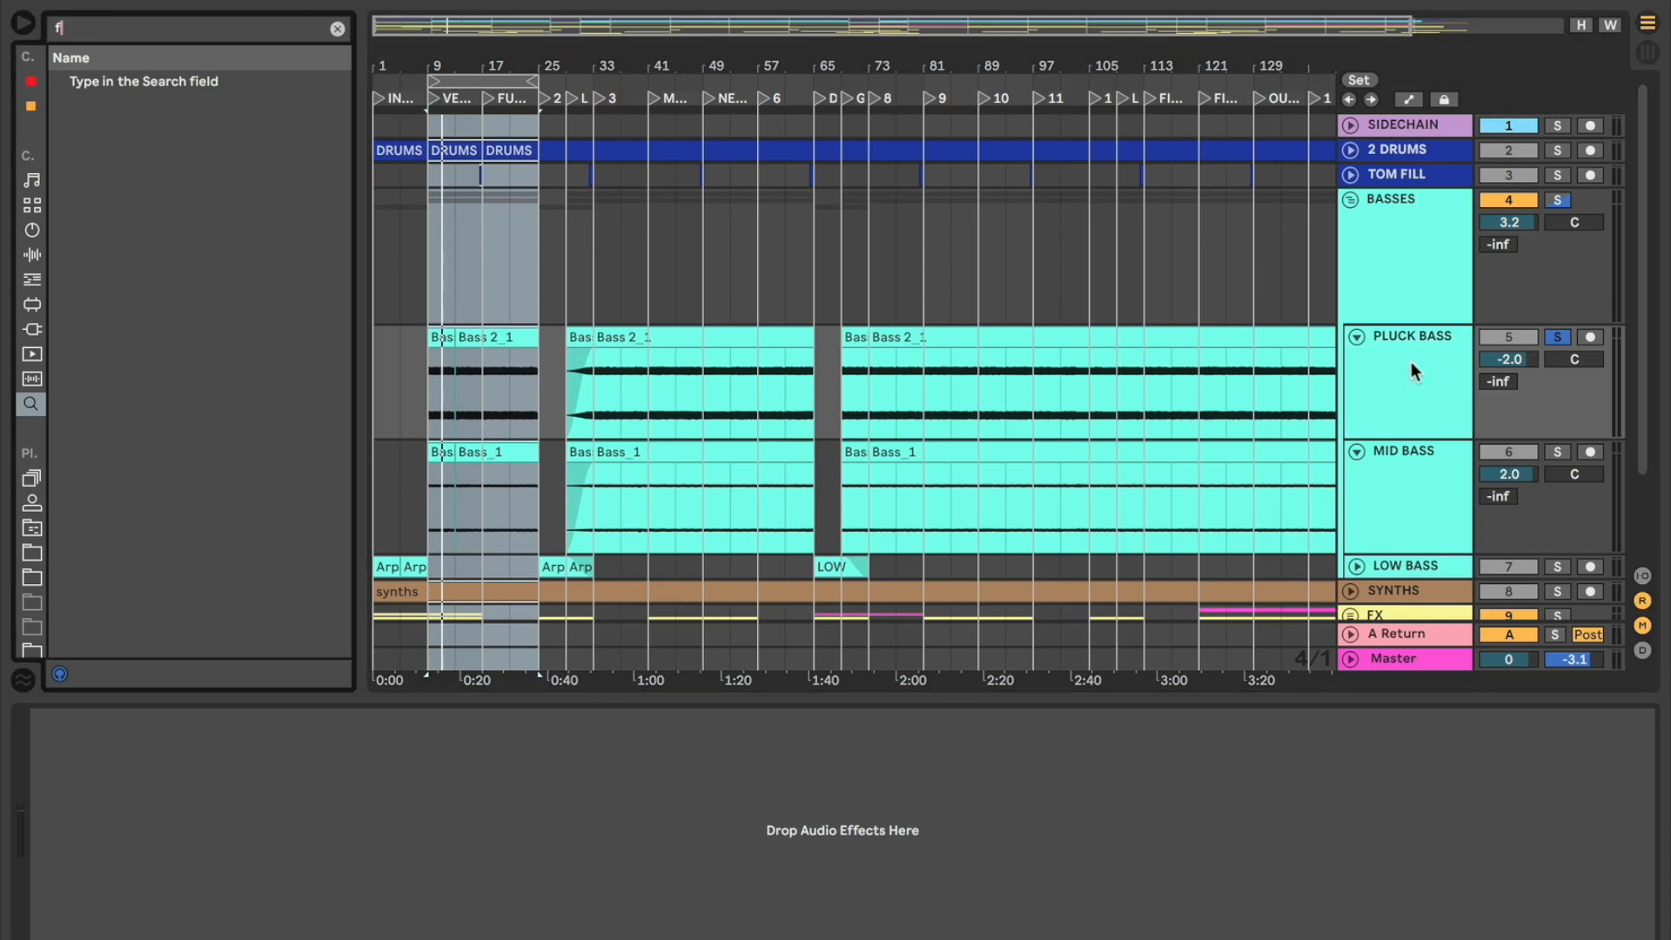
type("fab q")
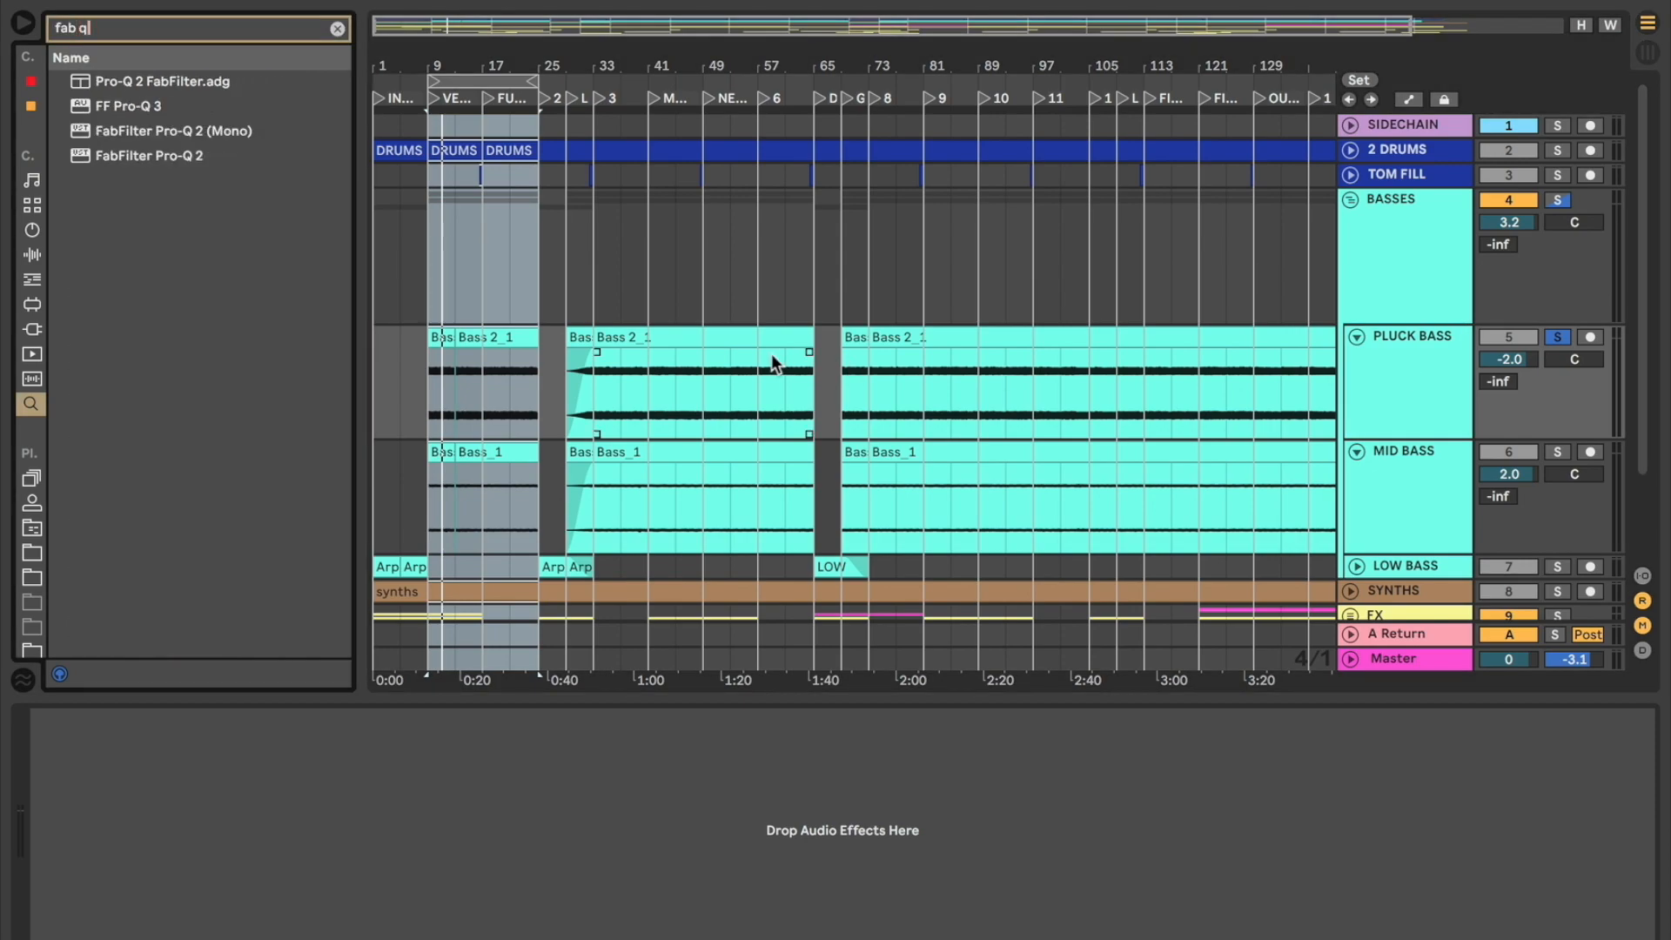
double_click(113, 104)
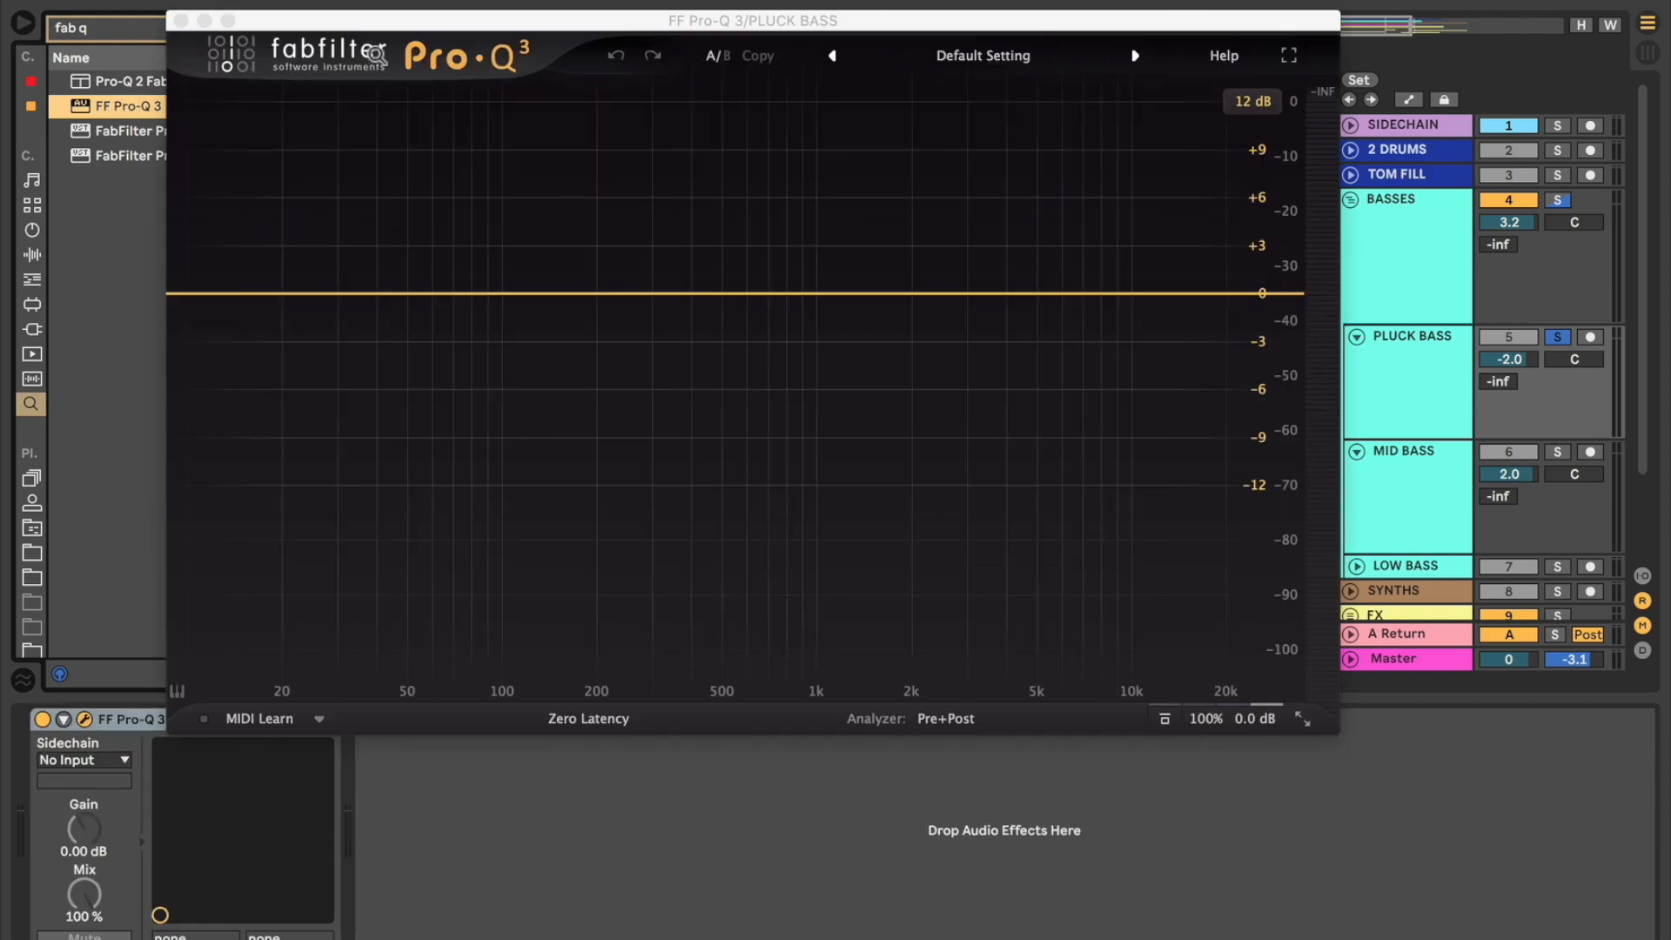
left_click_drag(515, 21, 598, 41)
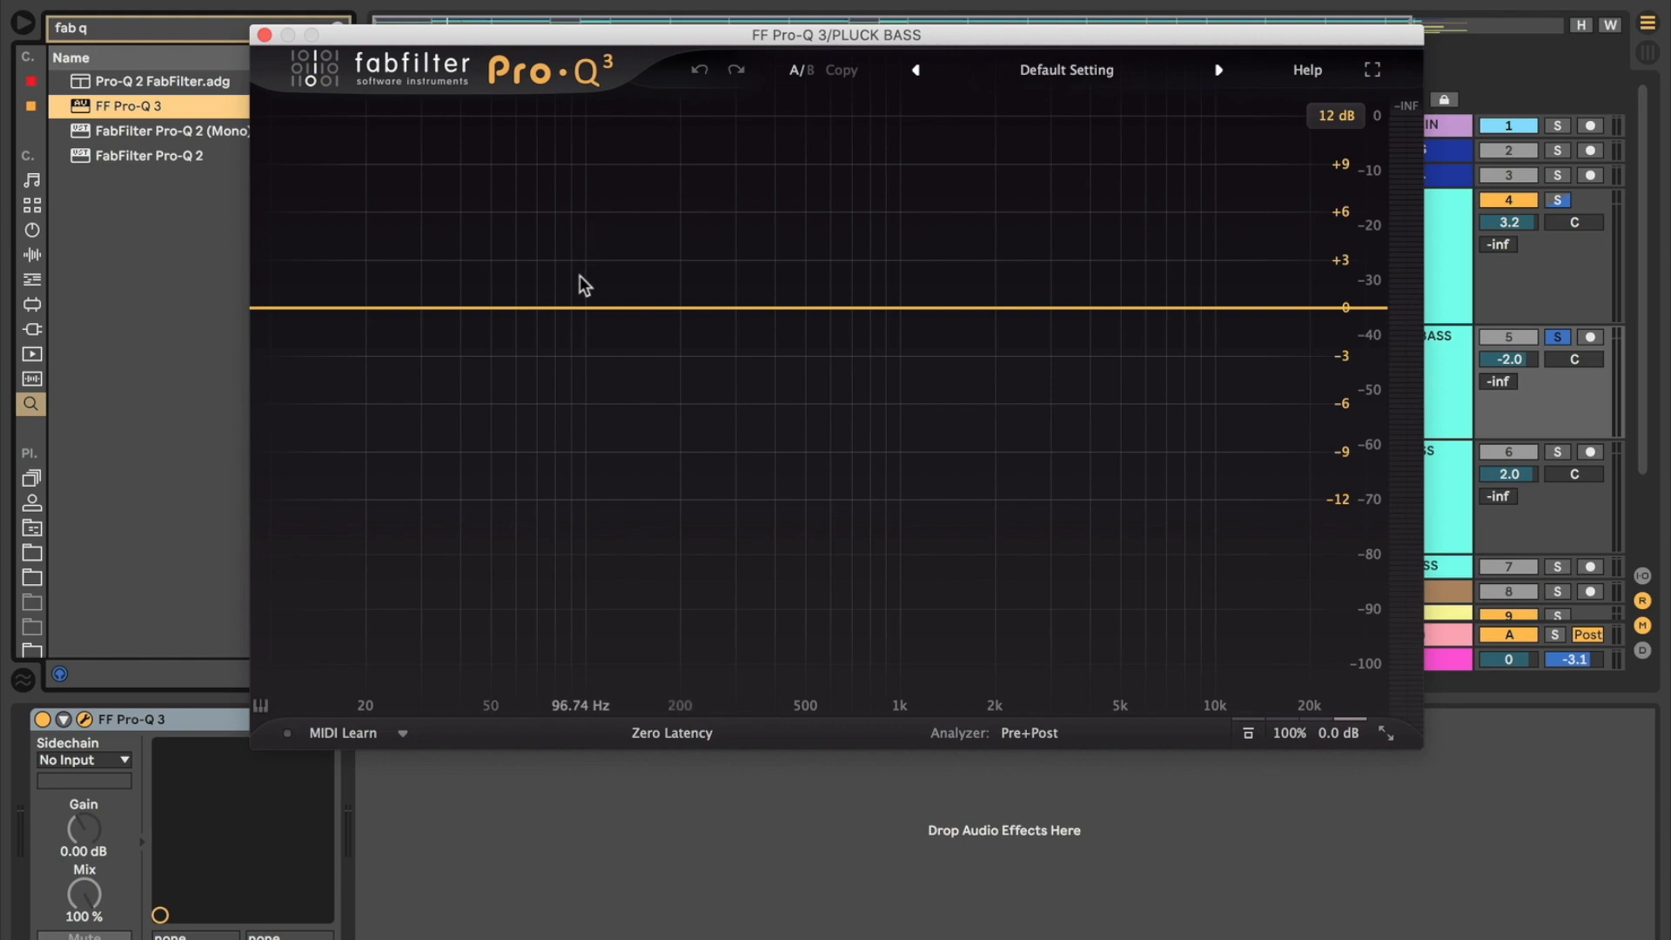
Step: Add a bell band at about 53 Hz in the equalizer, sweeping it boosted, and cut it by about 5 dB
left_click_drag(579, 309, 499, 154)
scroll(747, 614, "up", 1)
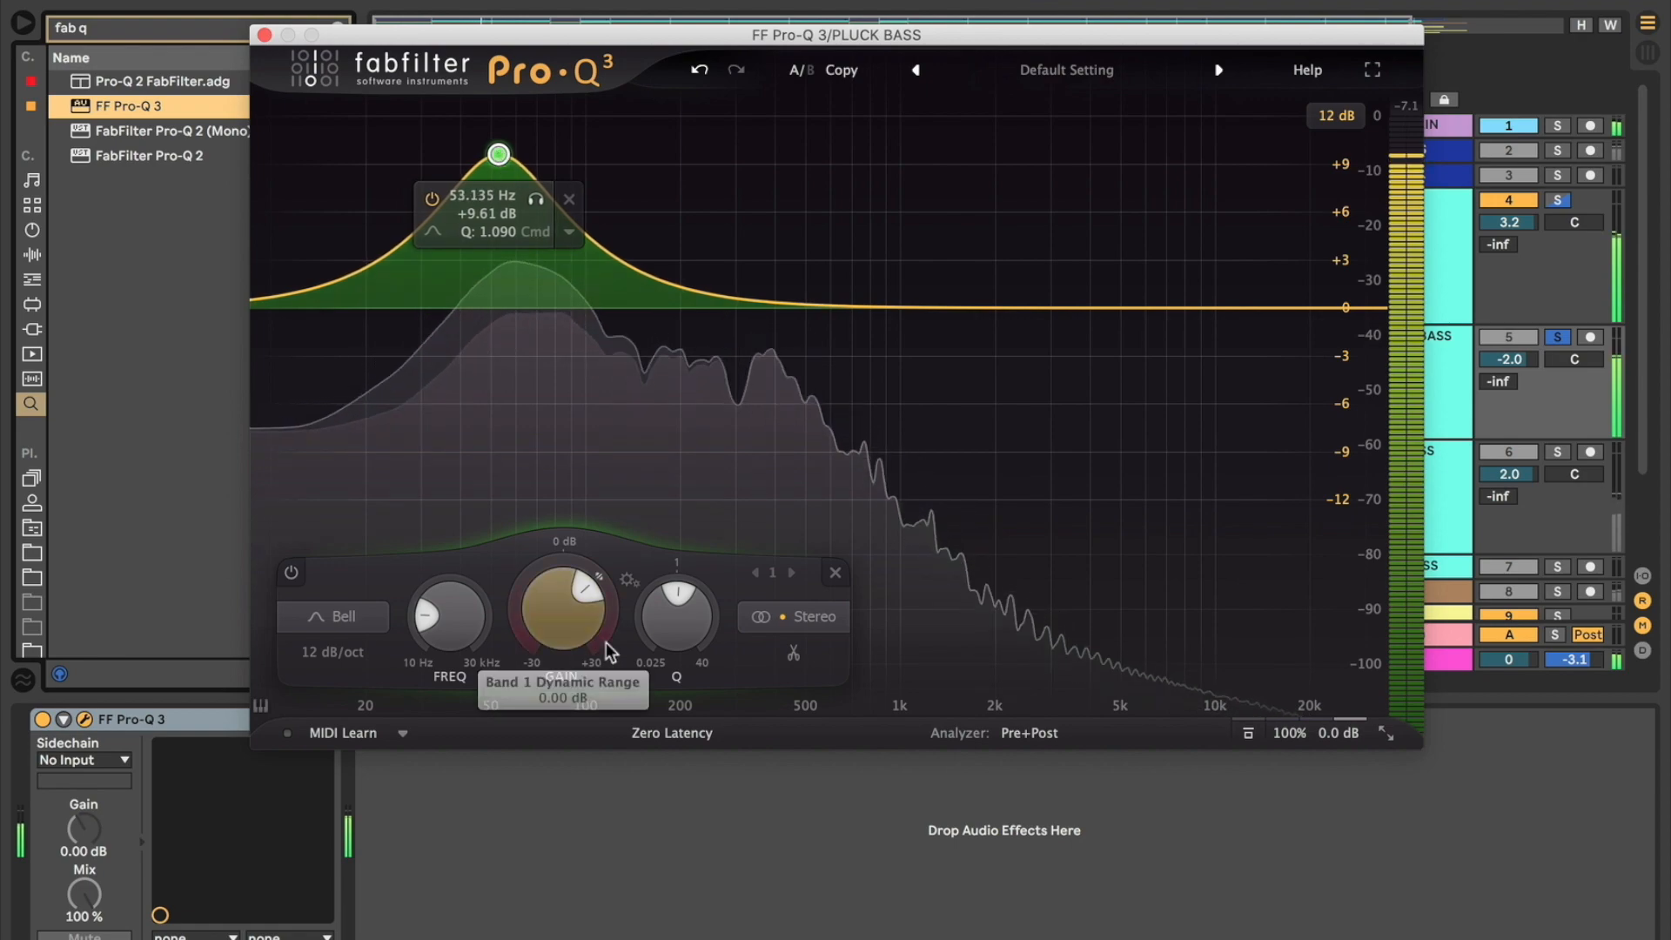
left_click_drag(542, 622, 522, 787)
left_click_drag(542, 620, 540, 676)
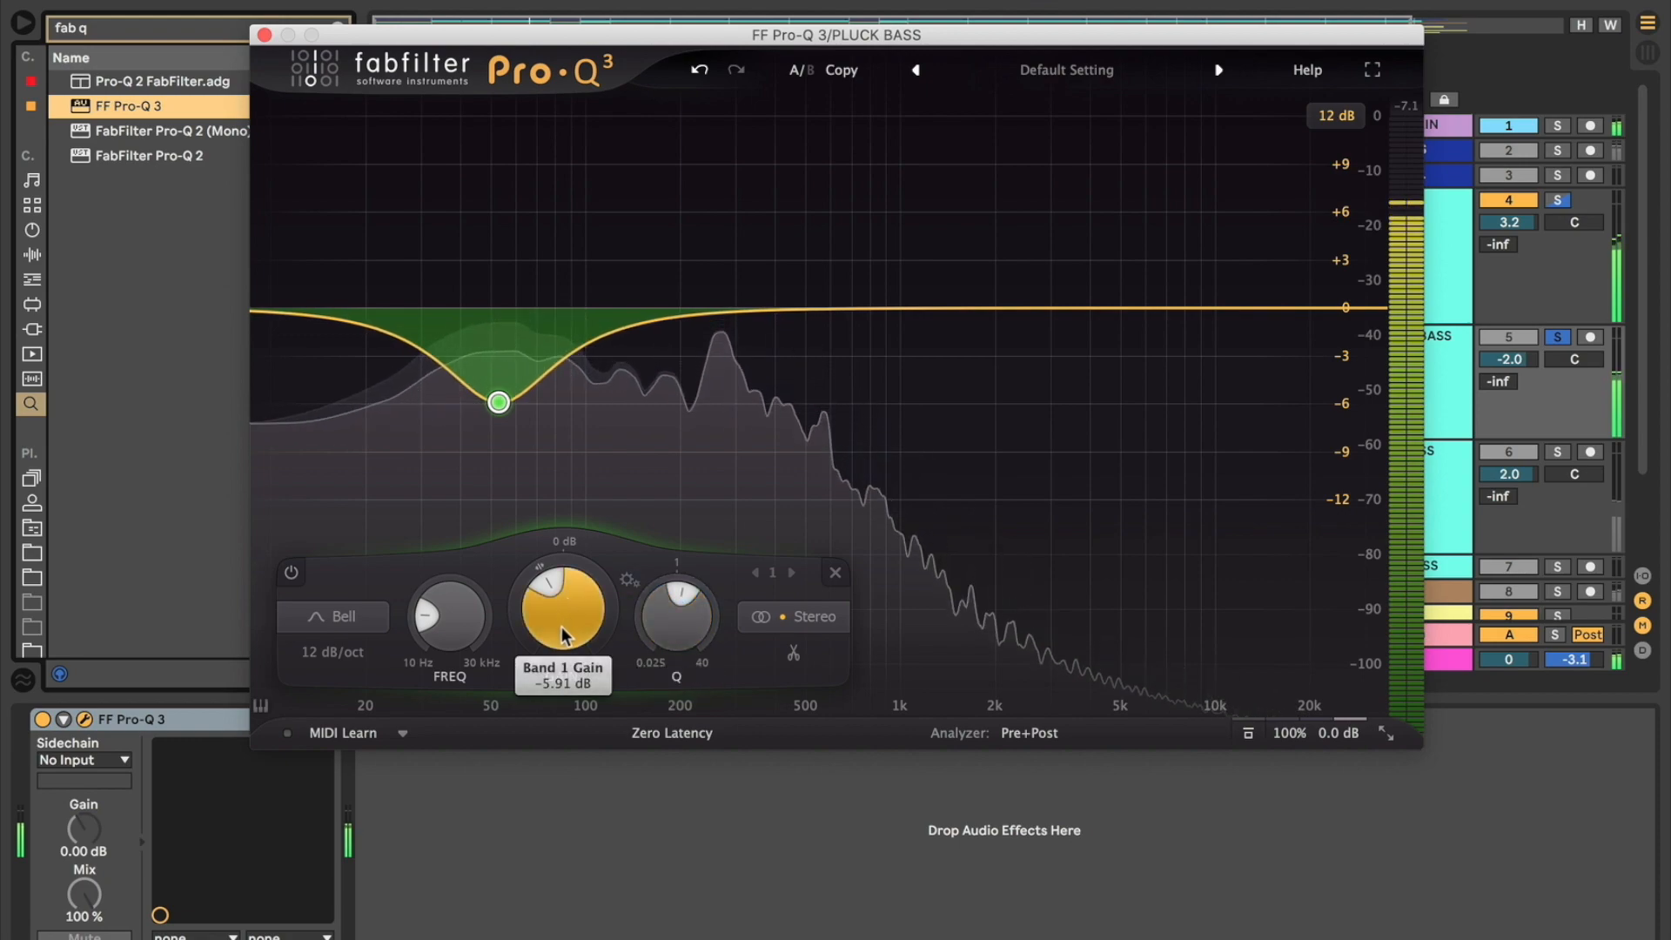
left_click_drag(563, 635, 567, 601)
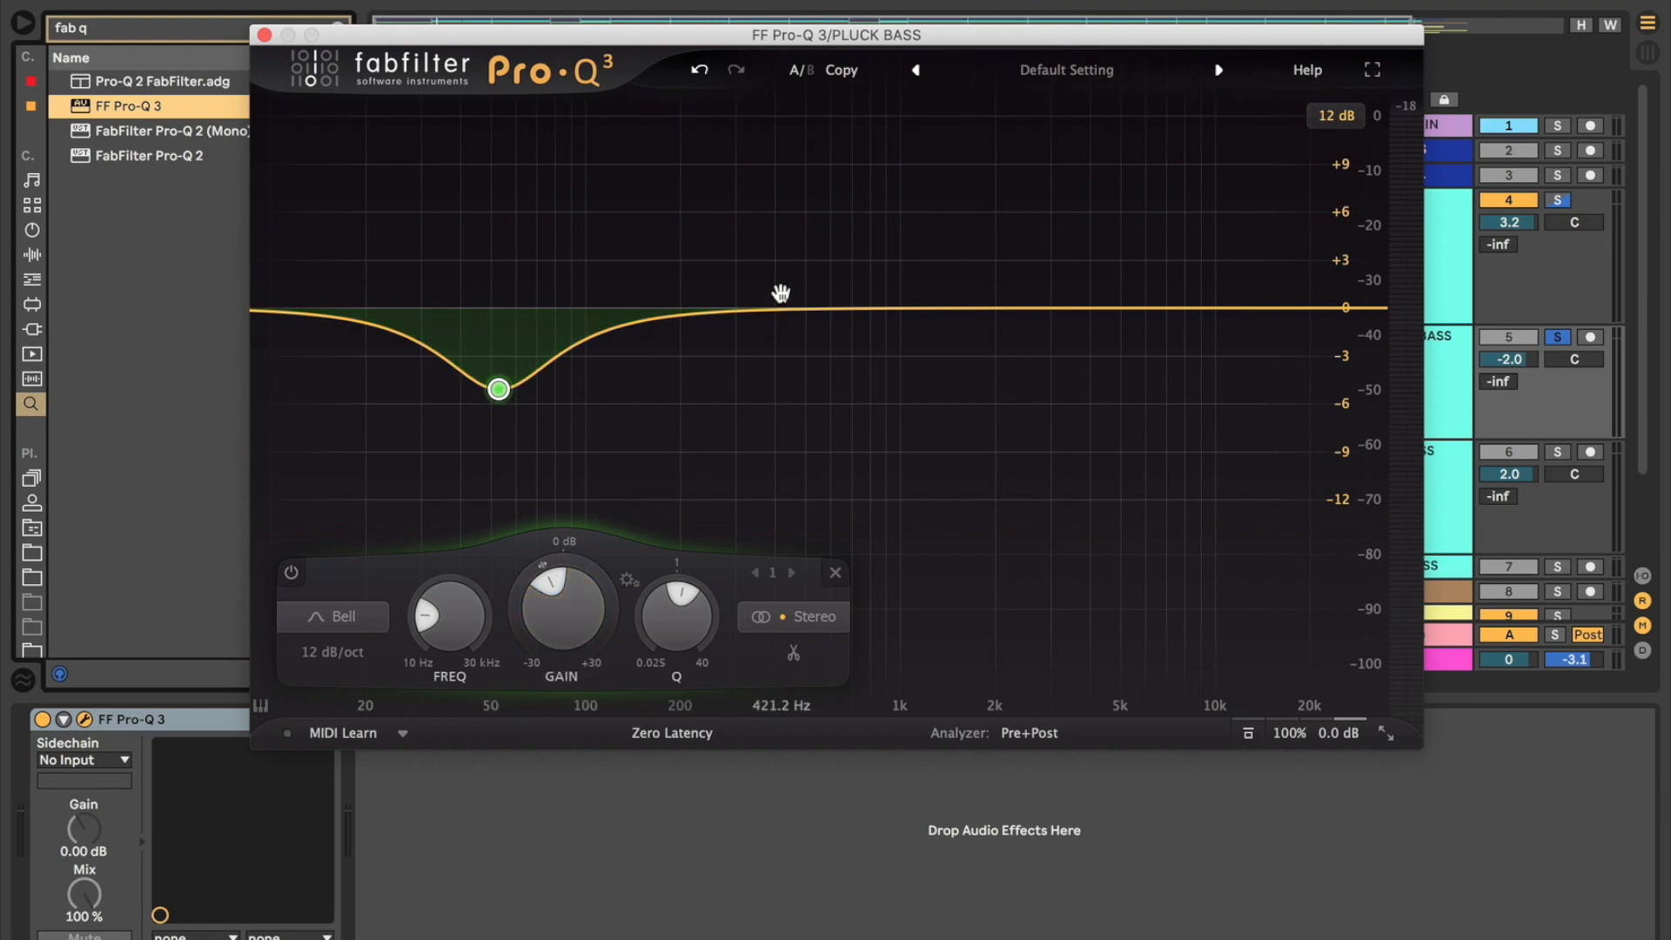
Step: Add a second bell band at about 87 Hz with Q 2.692, cut about 2.8 dB, and set the display range to 12 dB
left_click_drag(781, 301, 566, 111)
scroll(817, 317, "up", 5)
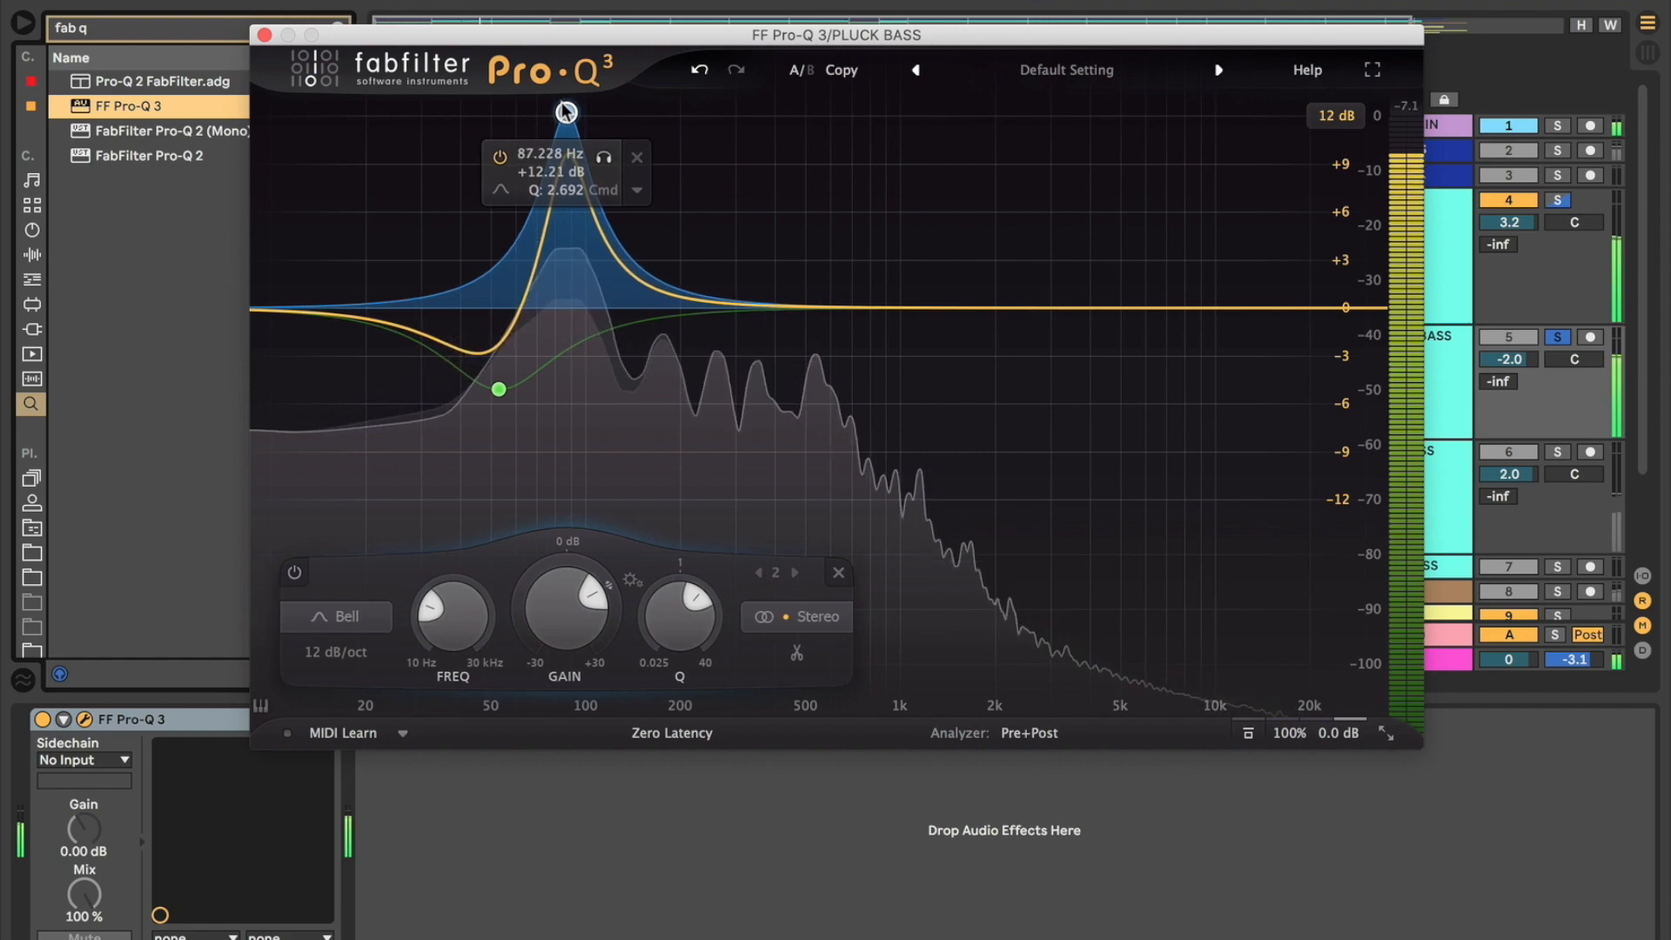
mouse_move(566, 635)
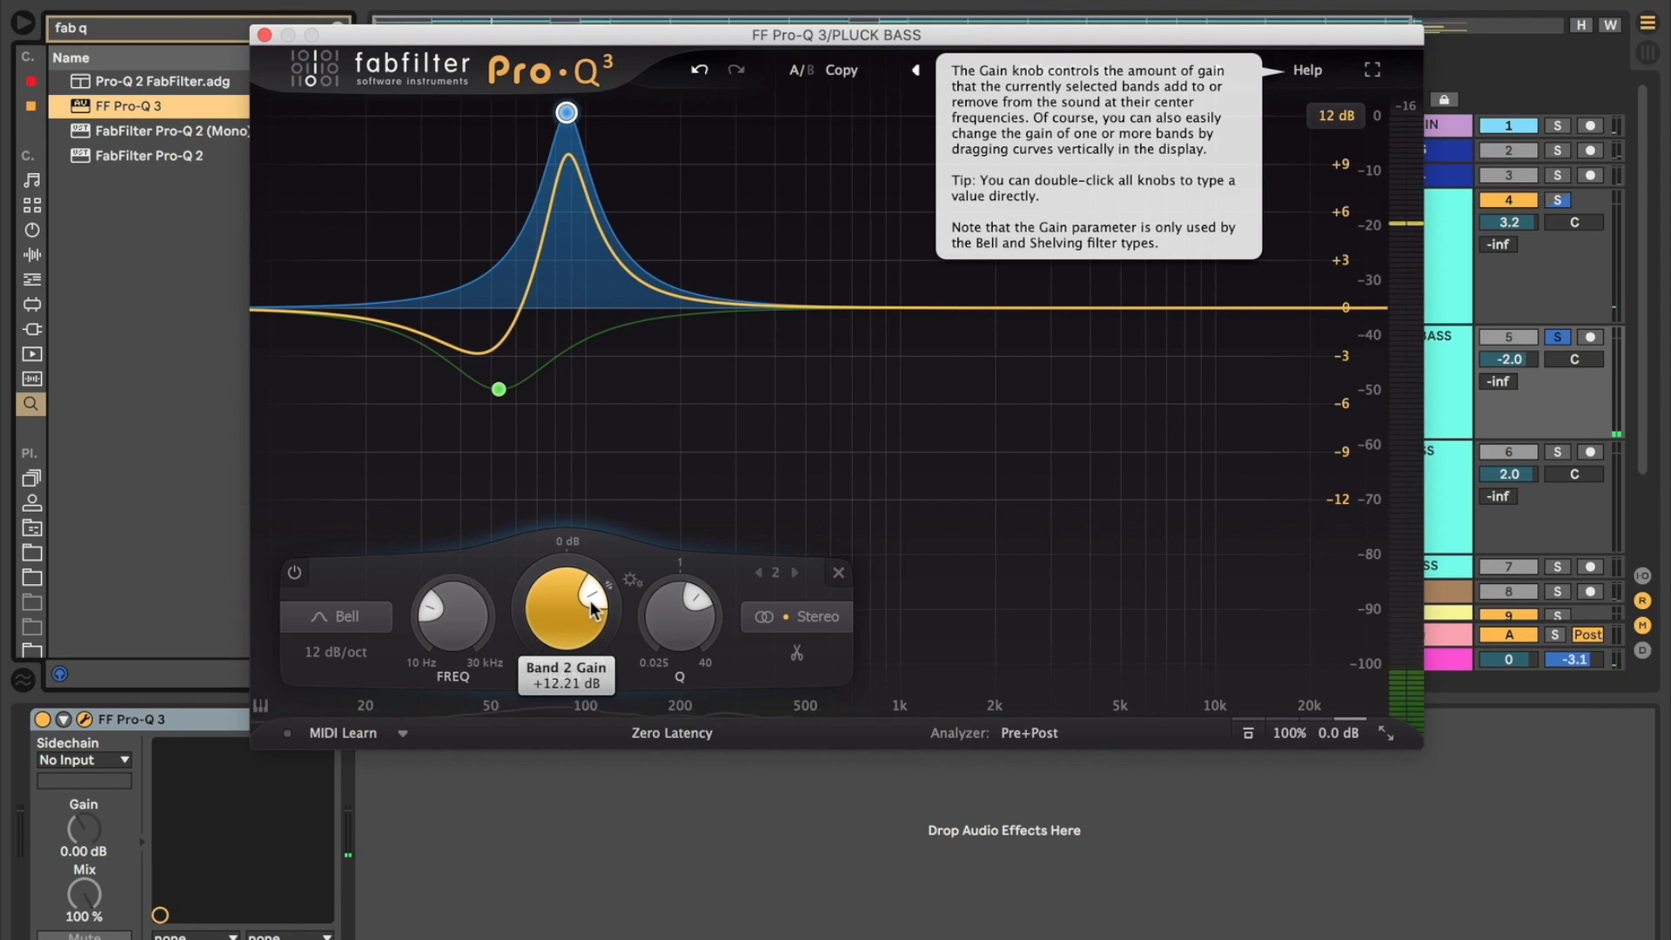
left_click_drag(591, 607, 548, 583)
left_click(1336, 116)
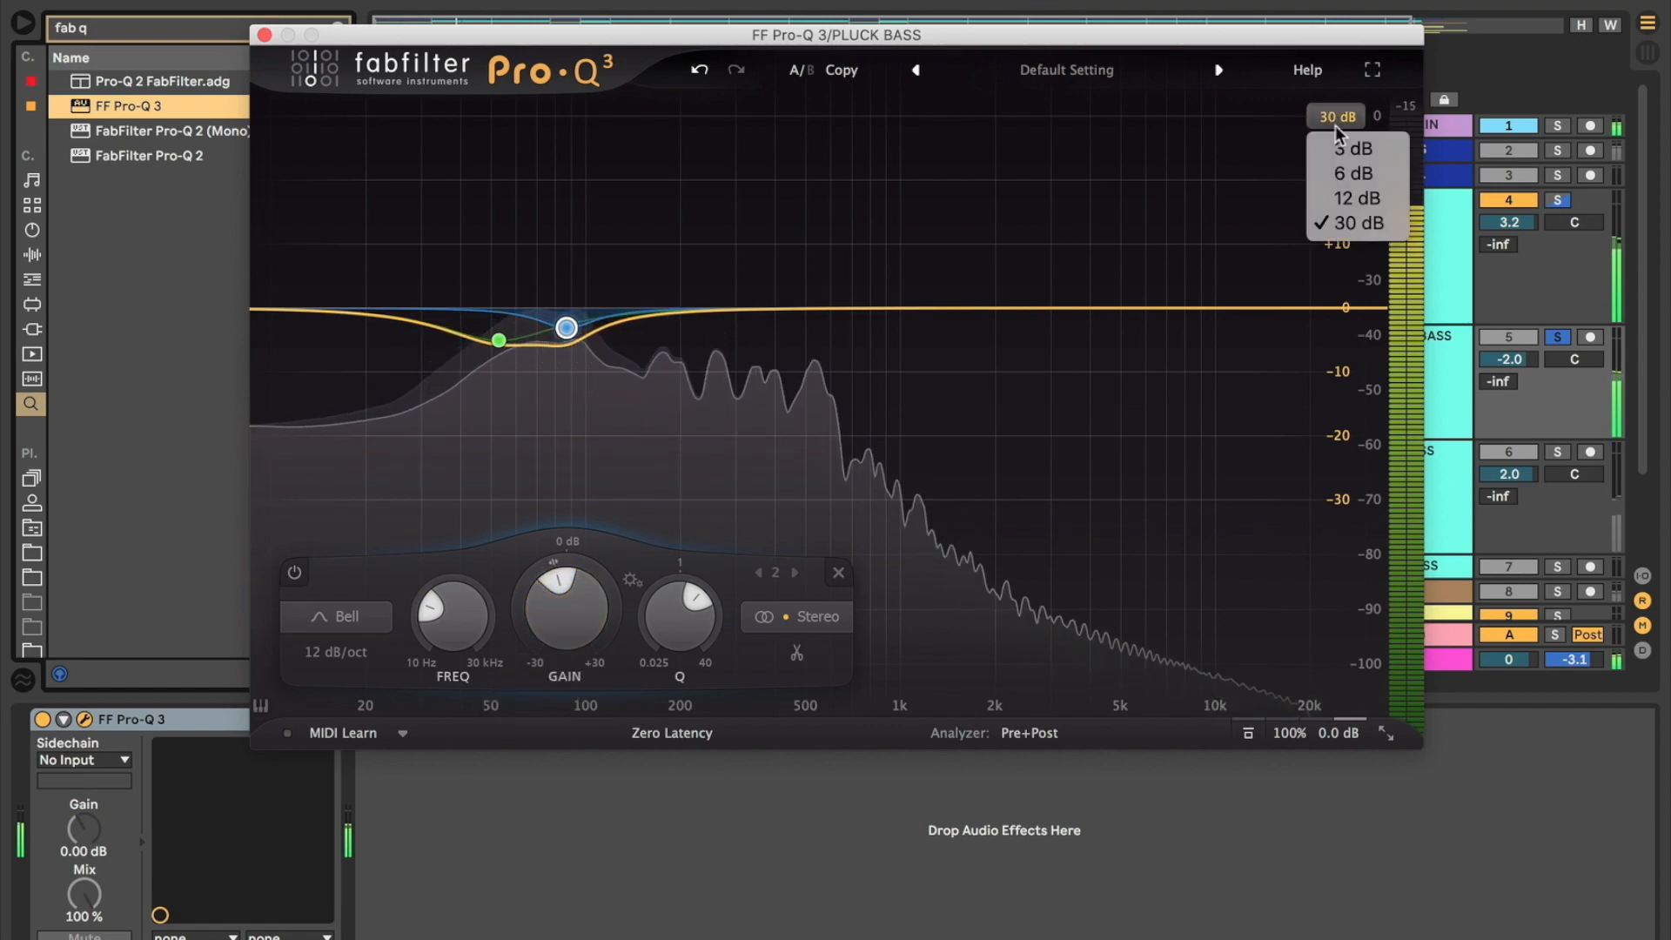
left_click(1345, 197)
mouse_move(566, 360)
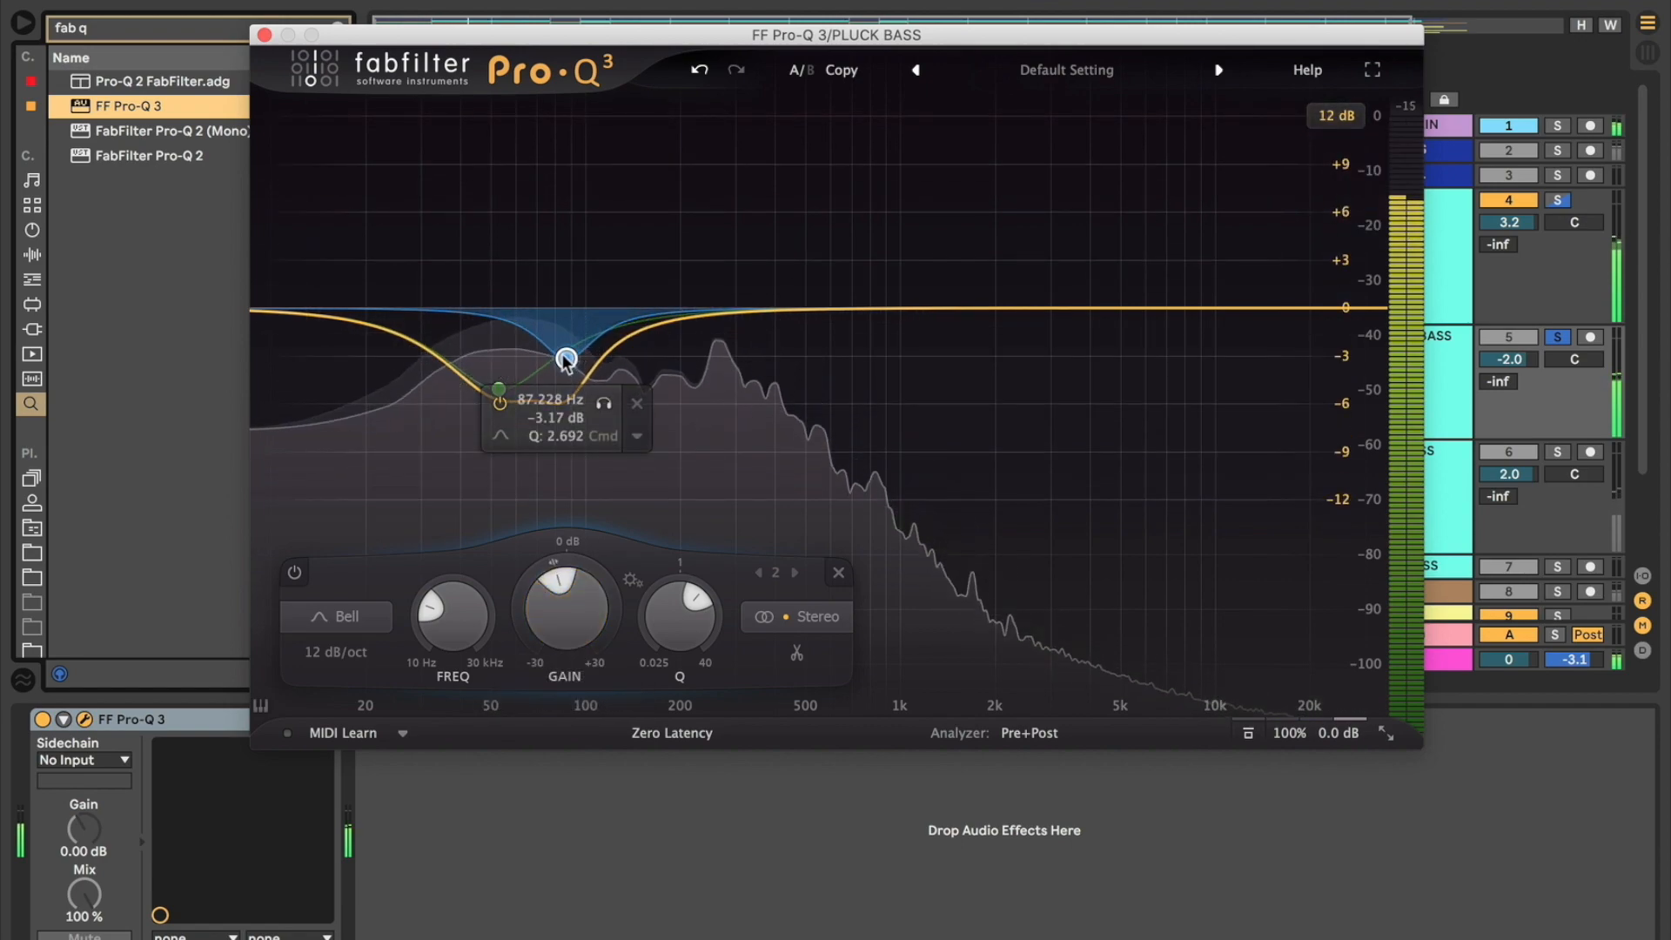
left_click_drag(566, 359, 566, 353)
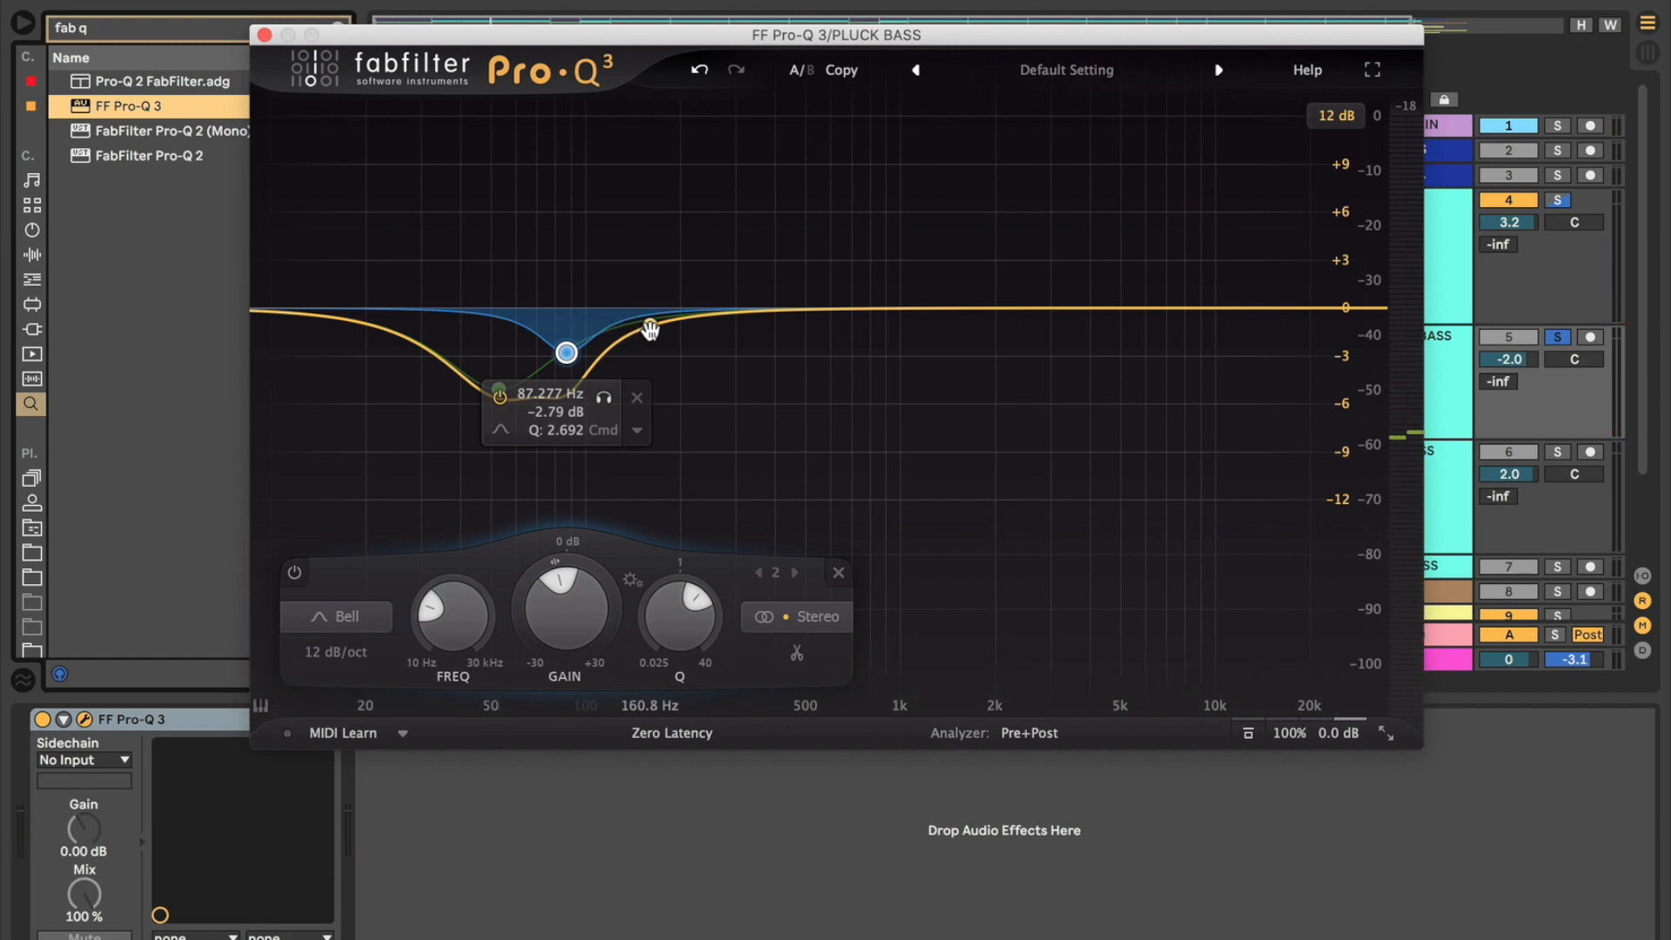
Step: Add a third bell band at about 133 Hz with Q about 1.66 and cut it by about 2.9 dB
left_click_drag(679, 308, 623, 176)
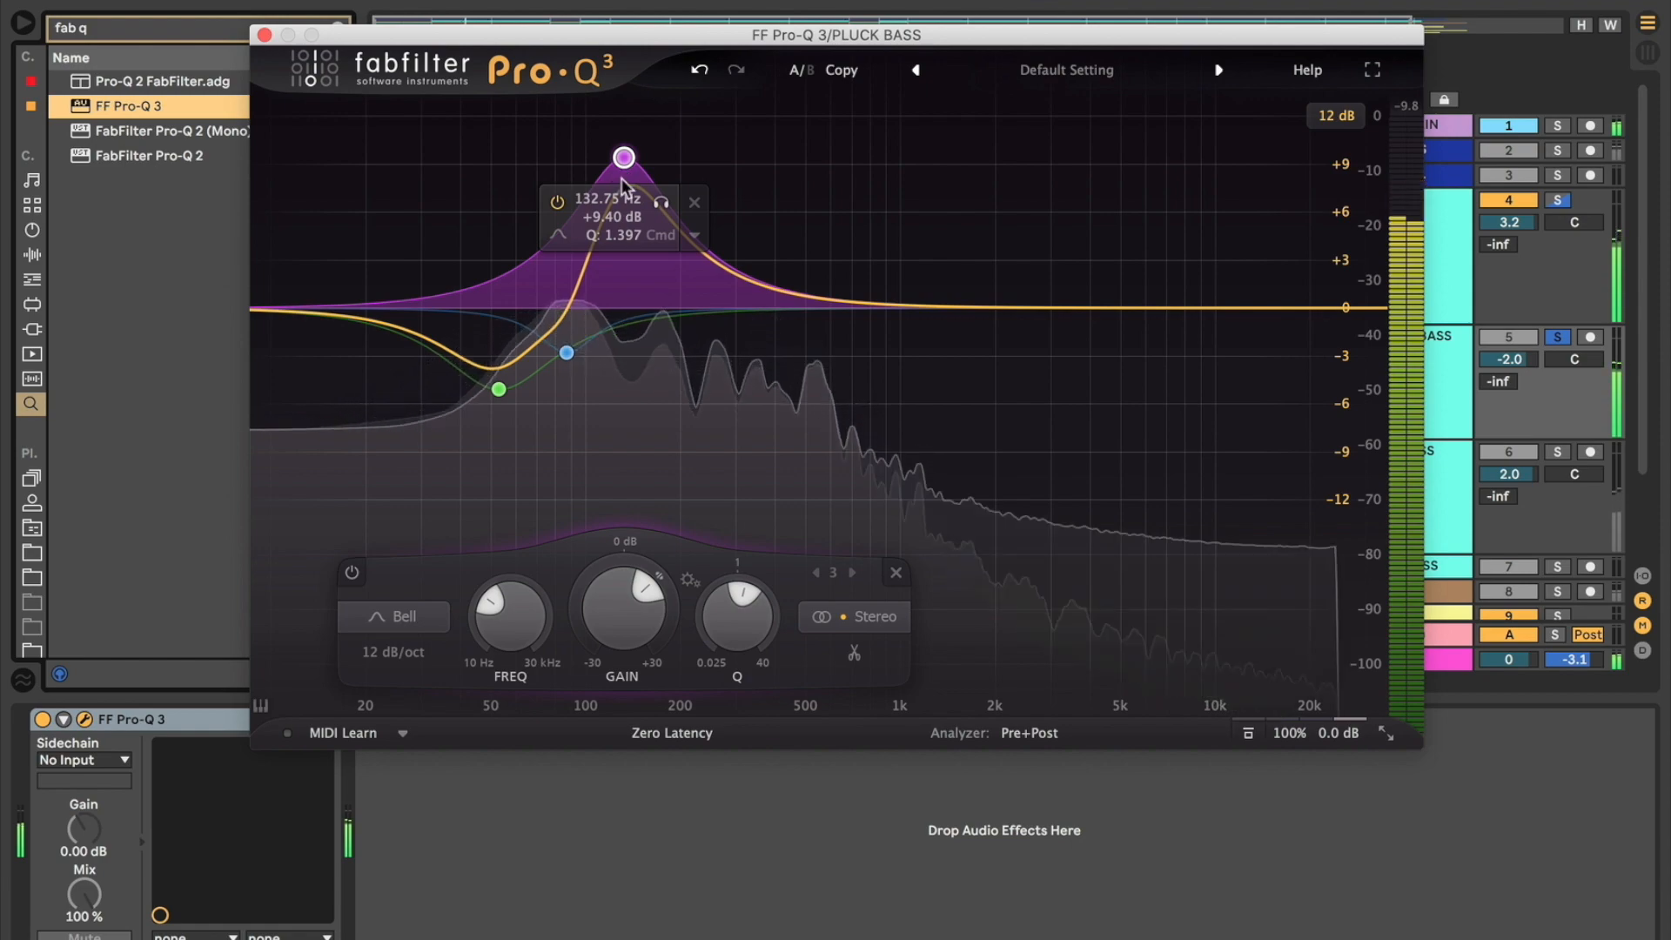
left_click_drag(731, 642, 619, 574)
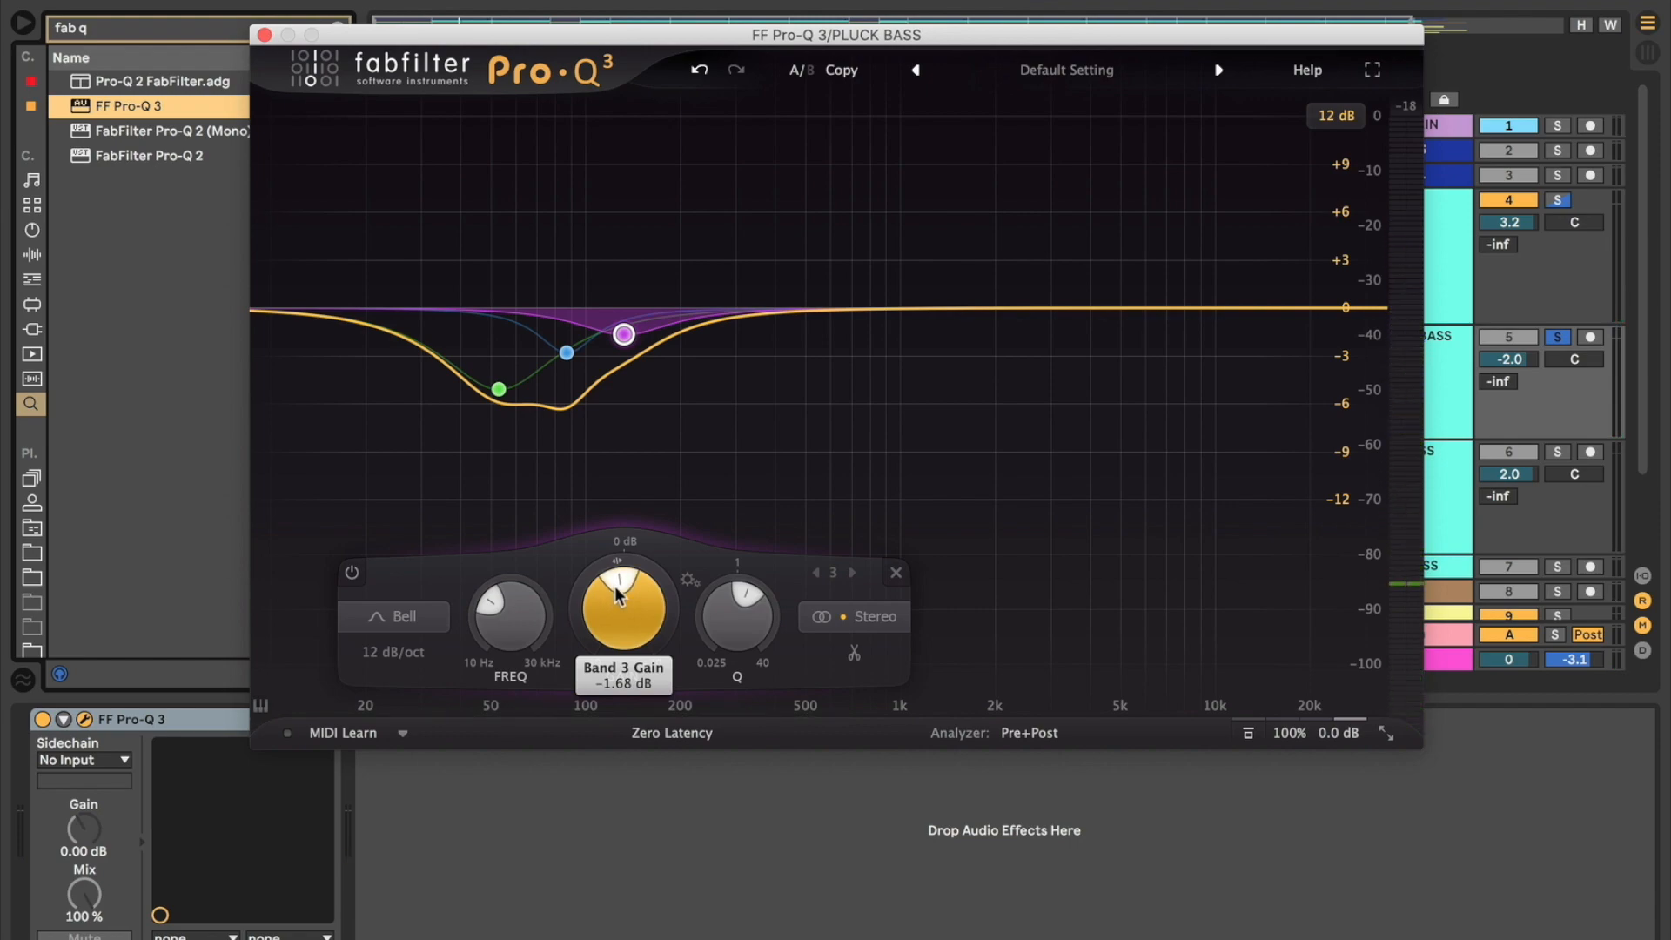
left_click_drag(617, 586, 614, 585)
Step: Compare the pluck bass with the equalizer bypassed and active during playback, leaving it active
key("space")
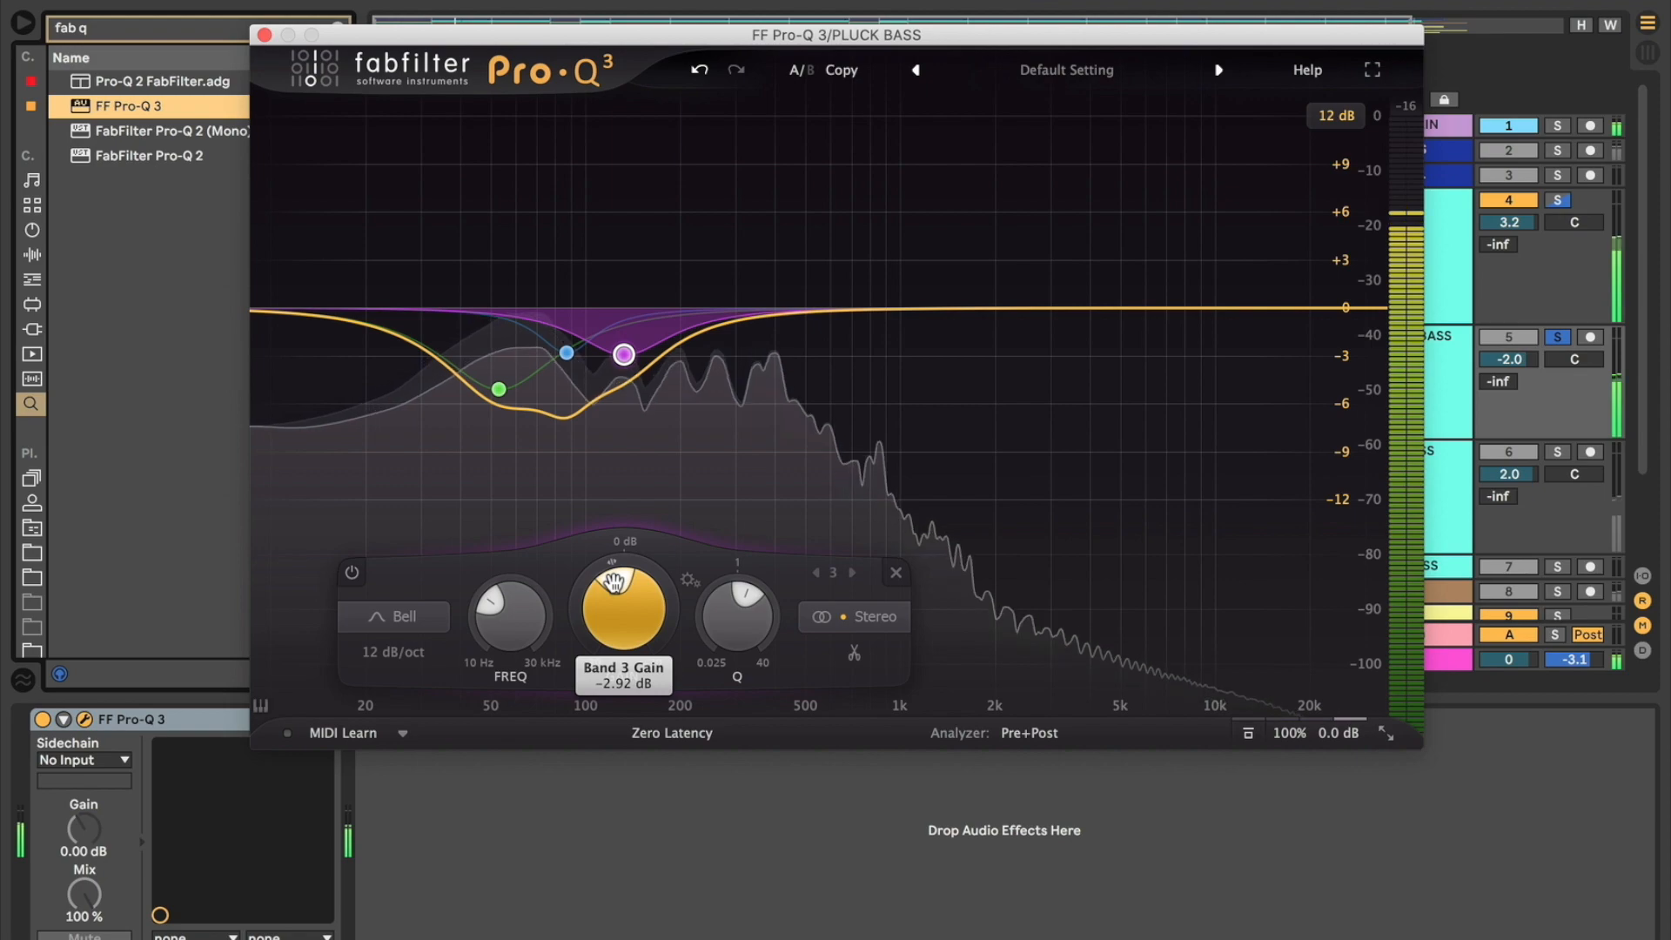
key("space")
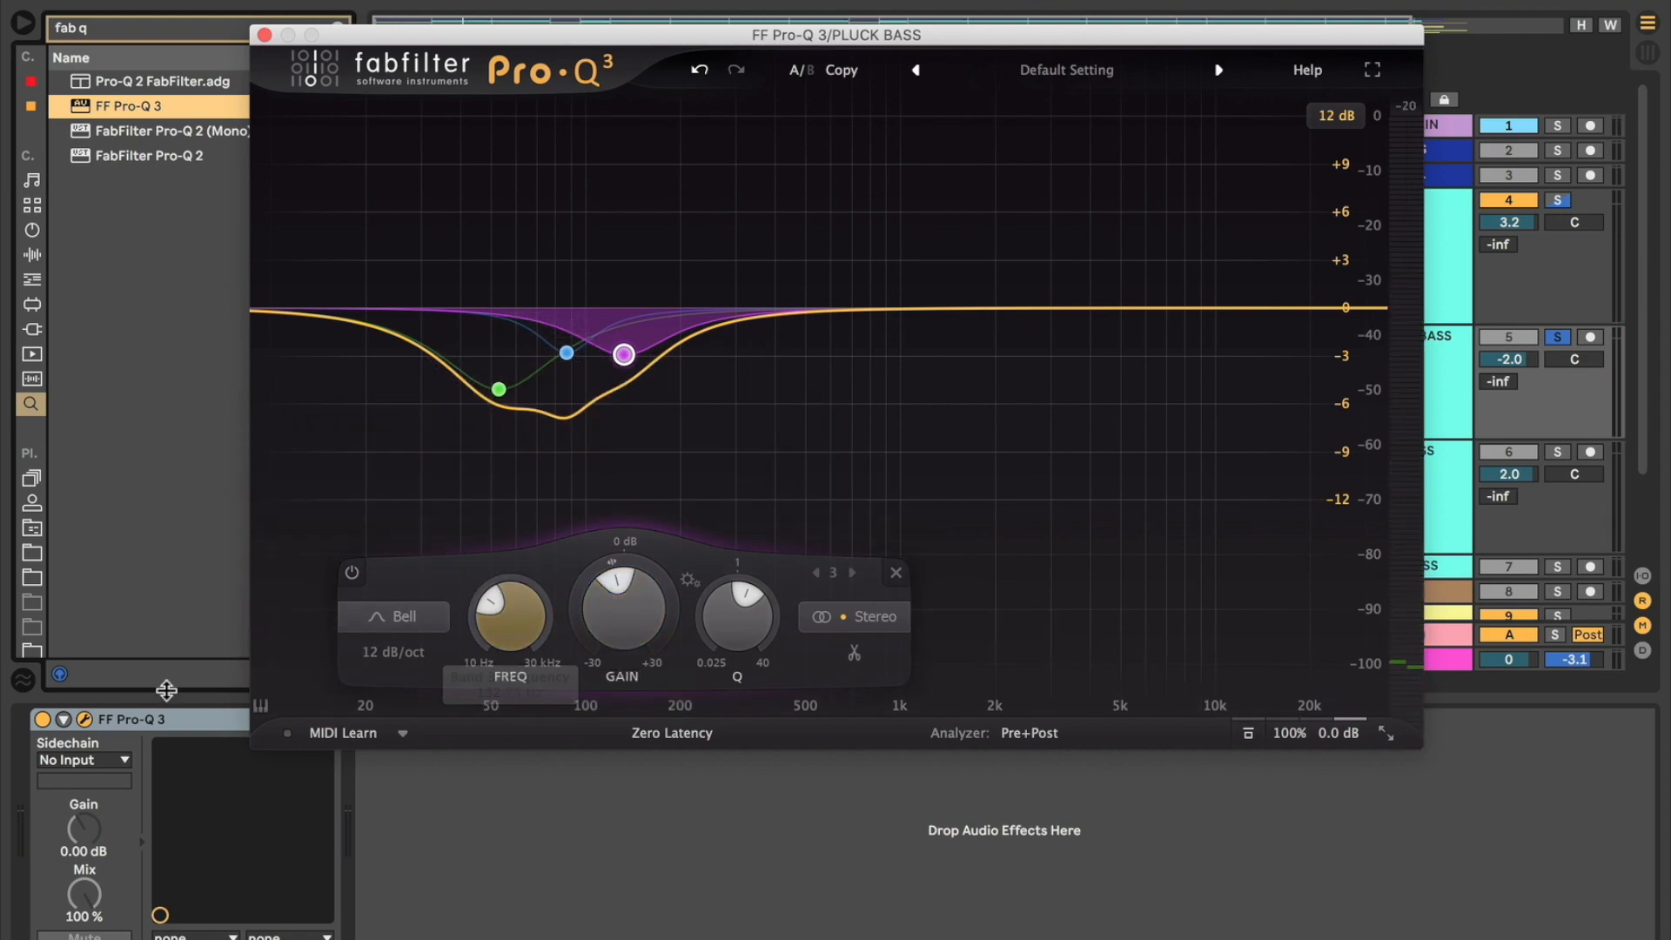
left_click(42, 719)
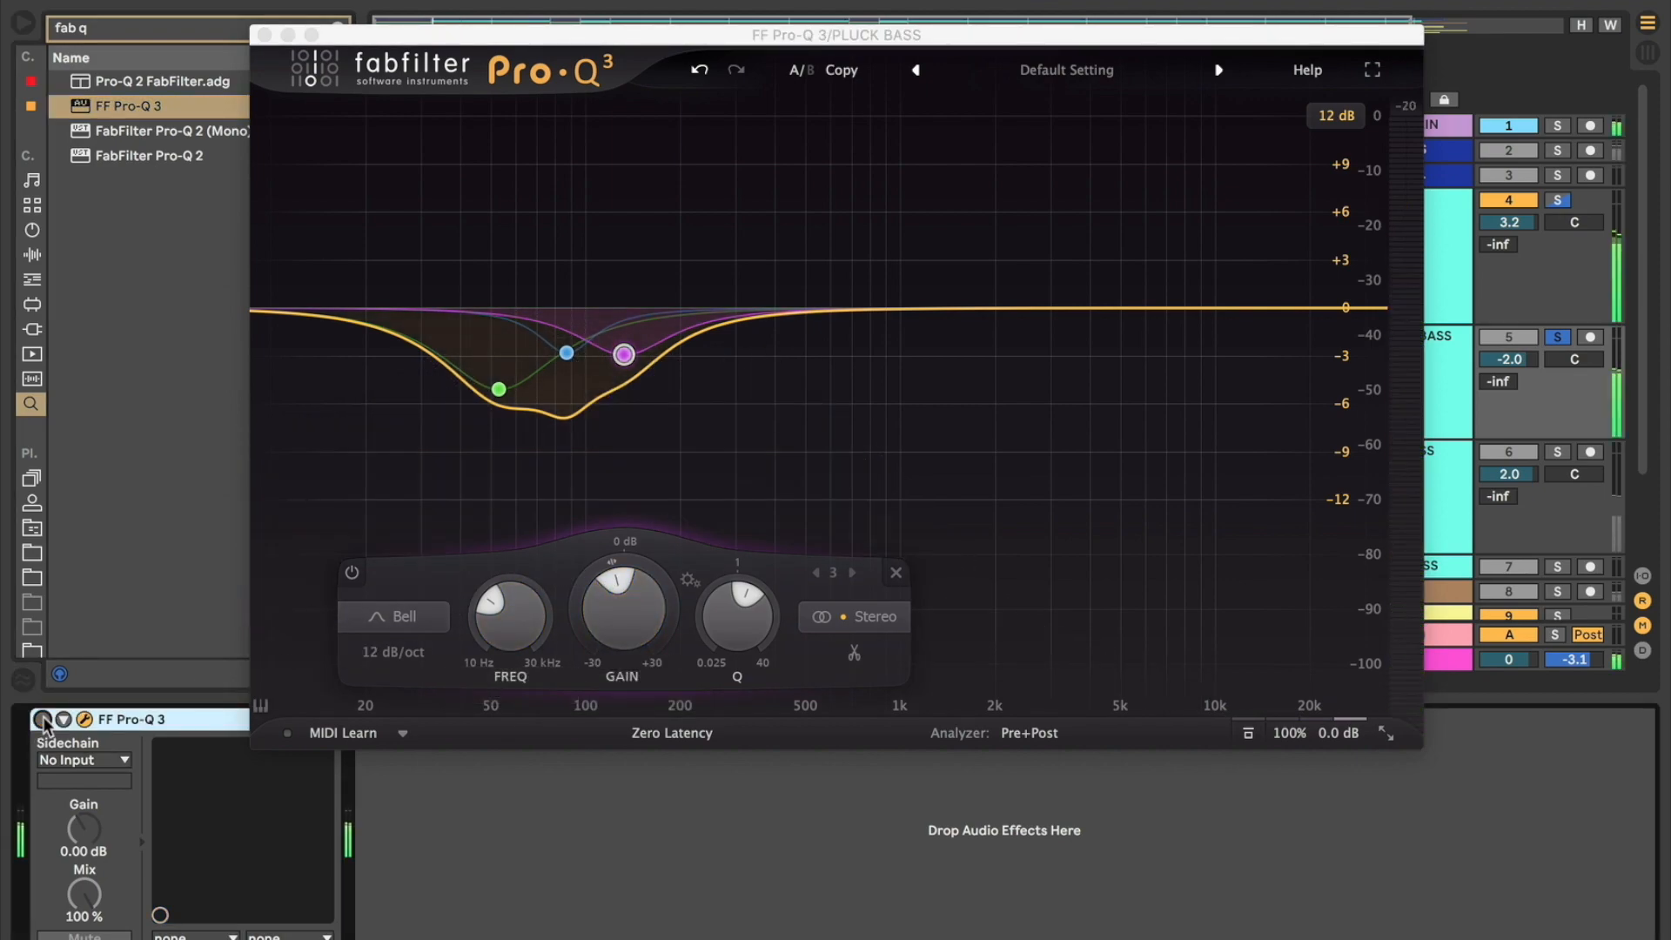
left_click(41, 719)
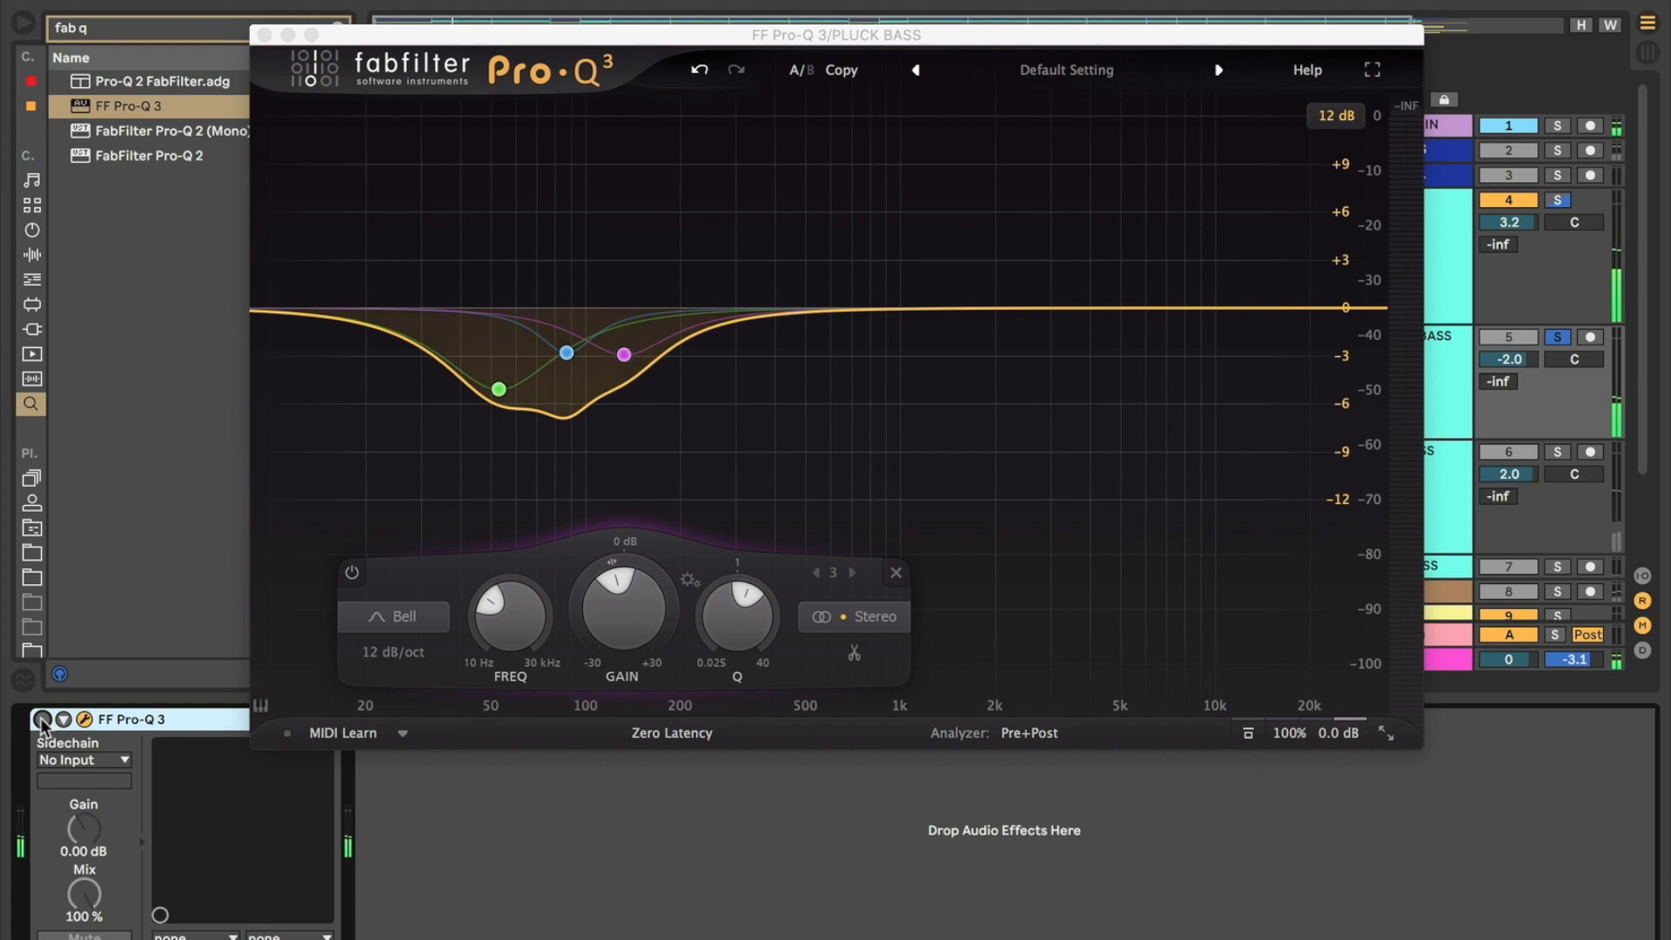
left_click(42, 719)
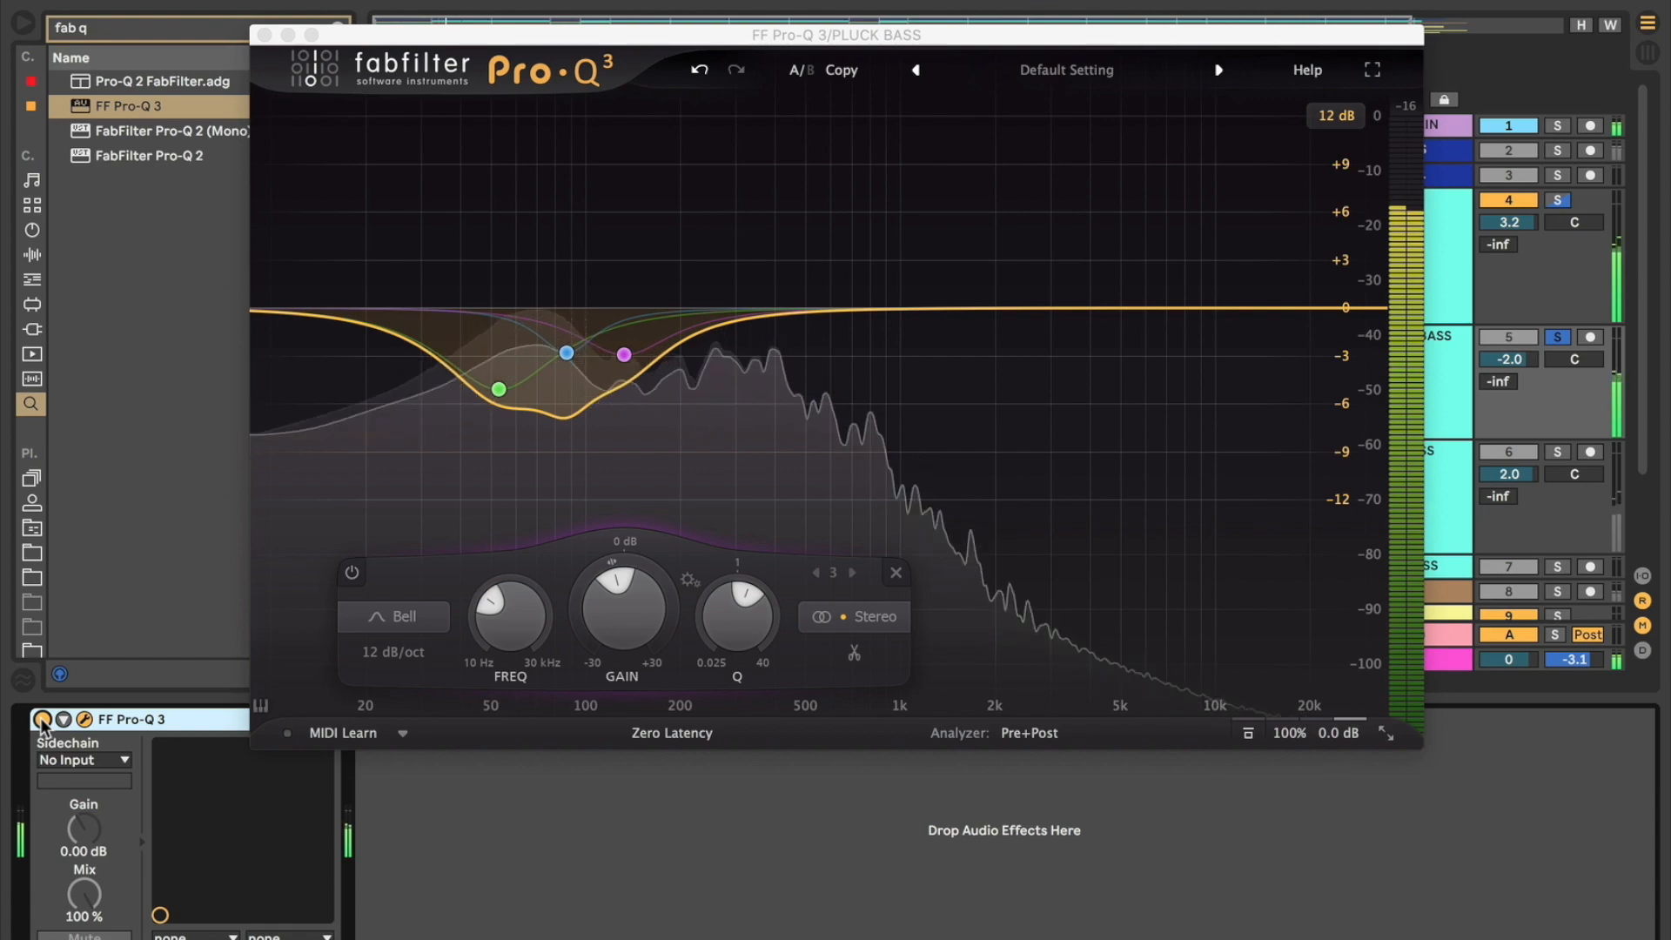
key("space")
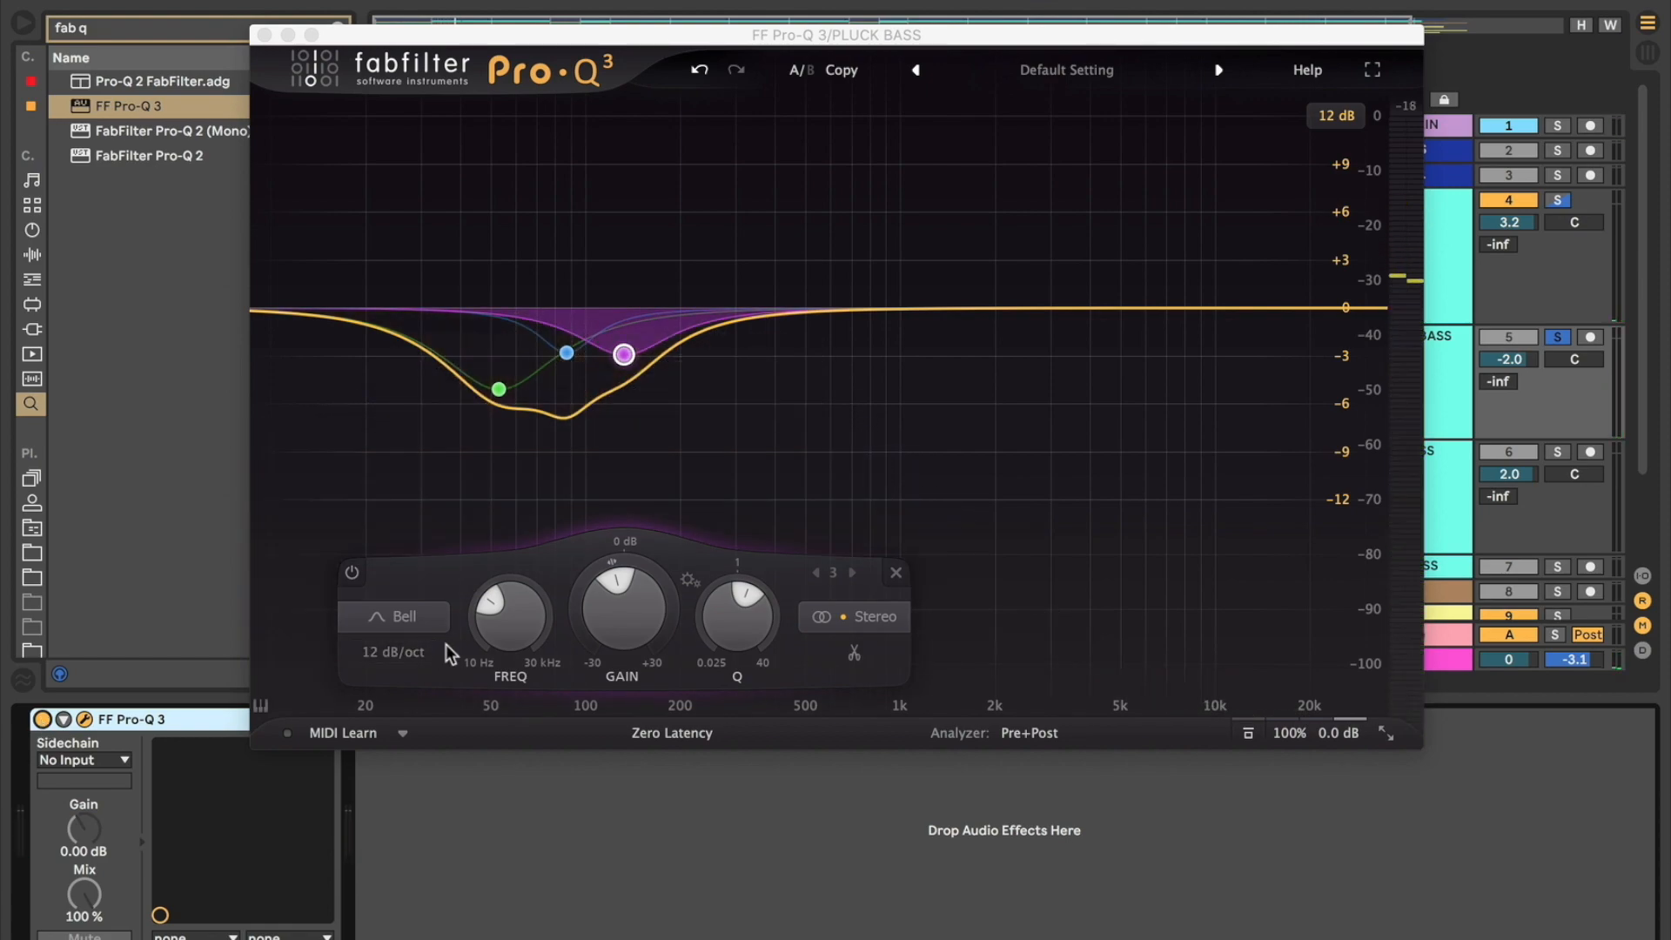
Step: Deepen the three cuts slightly, to about -3.2 dB at 133 Hz, -3 dB at 87 Hz and a touch lower at 53 Hz
mouse_move(620, 361)
left_click_drag(620, 356, 620, 362)
left_click(566, 355)
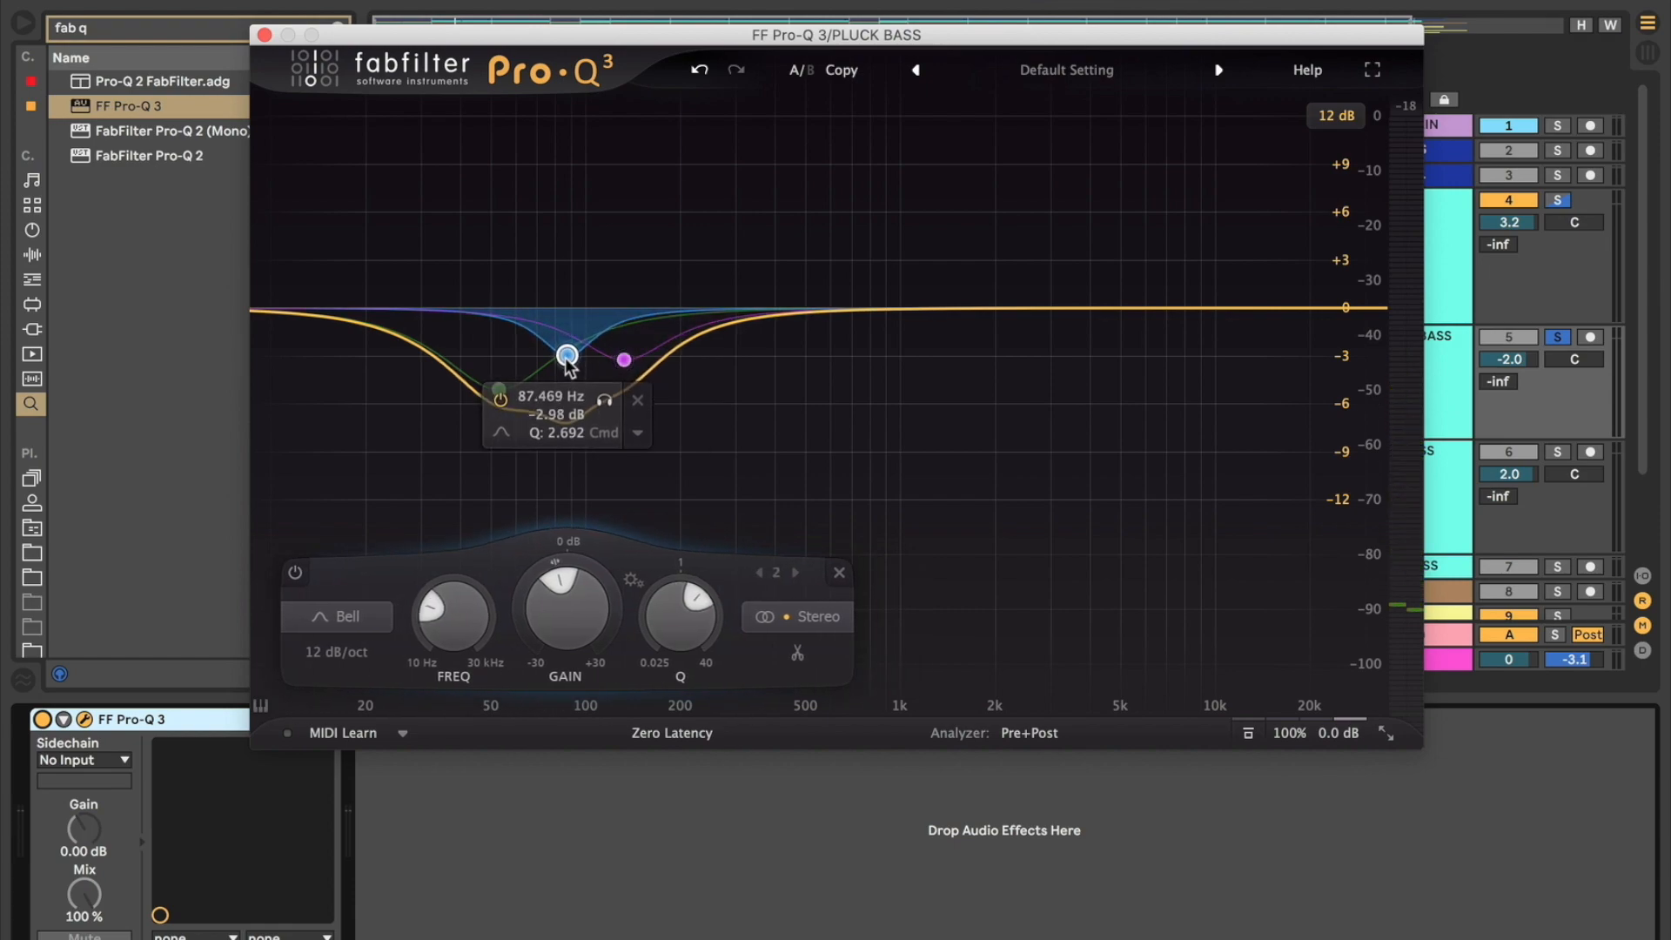
mouse_move(498, 392)
left_click_drag(497, 388, 497, 391)
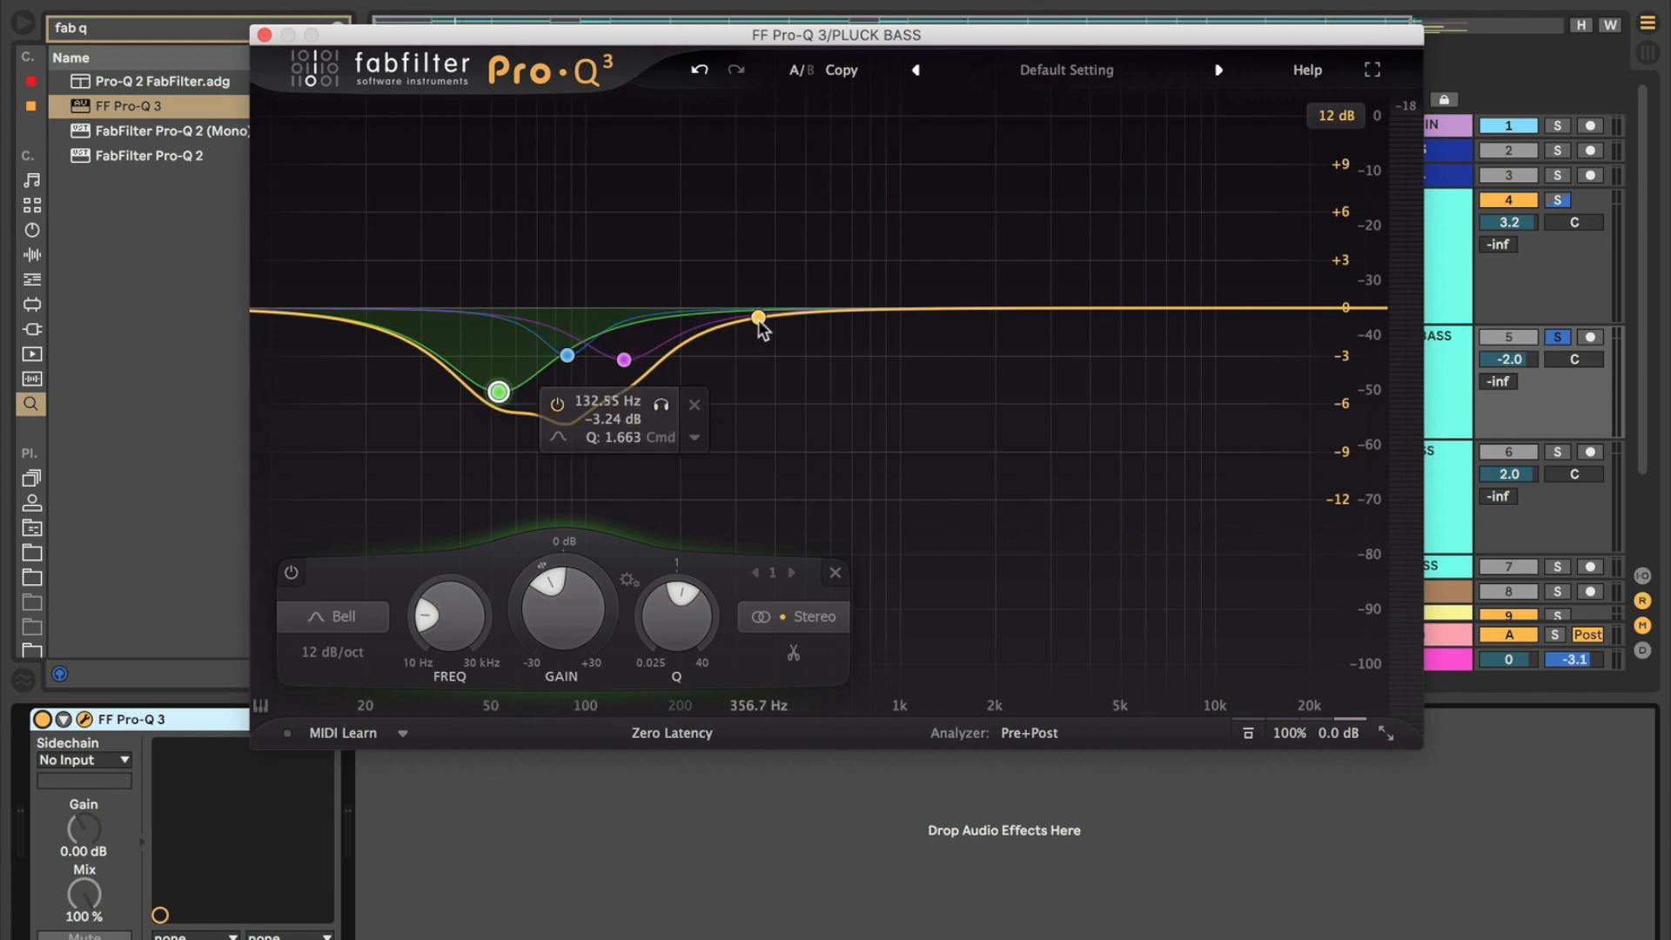
Step: Add a fourth bell band at about 316 Hz with Q 1.048 and boost it by about 2.9 dB
left_click_drag(759, 319, 742, 271)
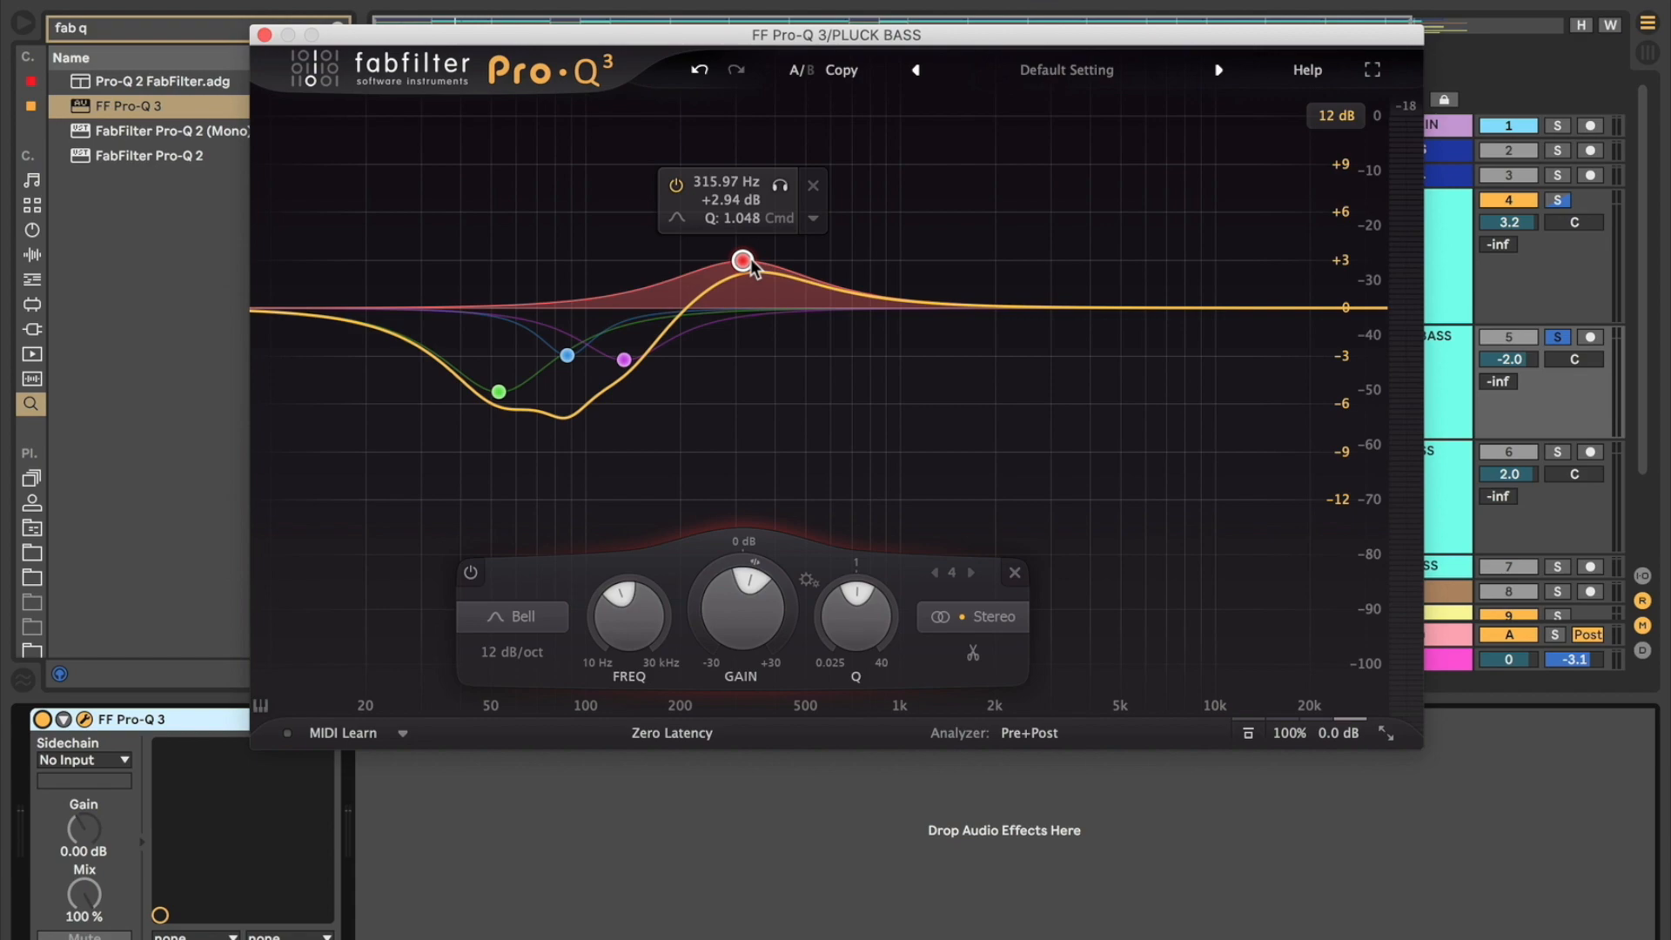
mouse_move(748, 261)
left_mouse_down()
mouse_move(737, 254)
mouse_move(876, 214)
mouse_move(735, 183)
mouse_move(742, 160)
mouse_move(862, 129)
mouse_move(709, 135)
mouse_move(757, 134)
mouse_move(724, 132)
mouse_move(748, 134)
mouse_move(750, 265)
left_mouse_up()
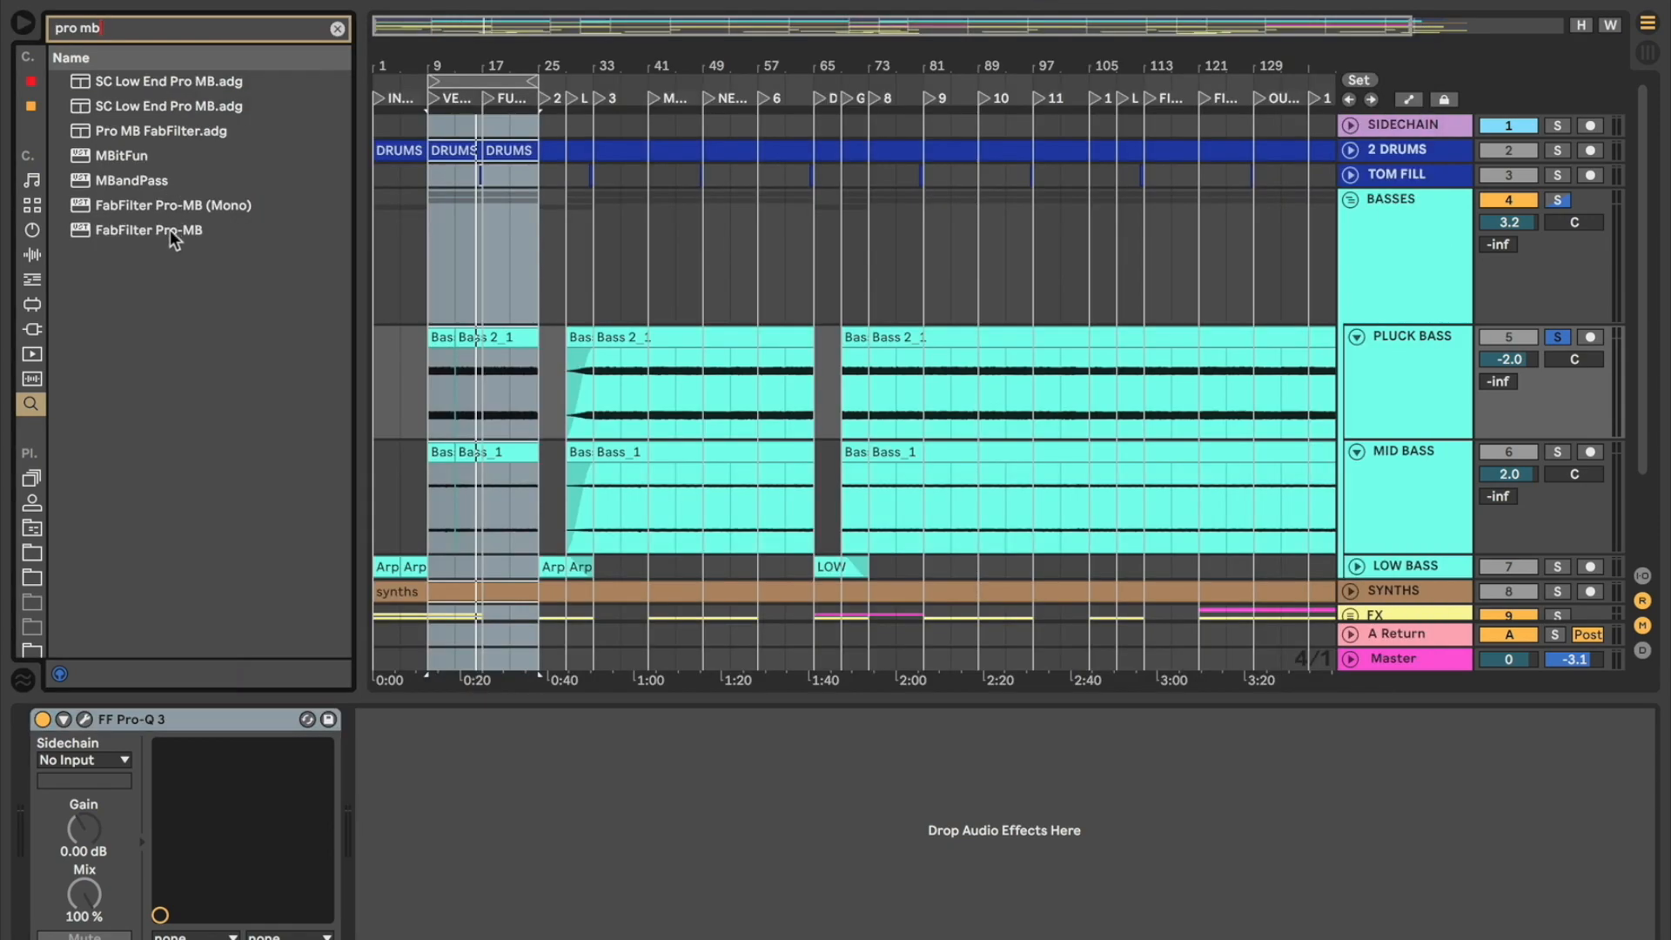
Step: Add FabFilter Pro-MB to the pluck bass and create a compression band spanning the low end up to about 280 Hz
double_click(169, 230)
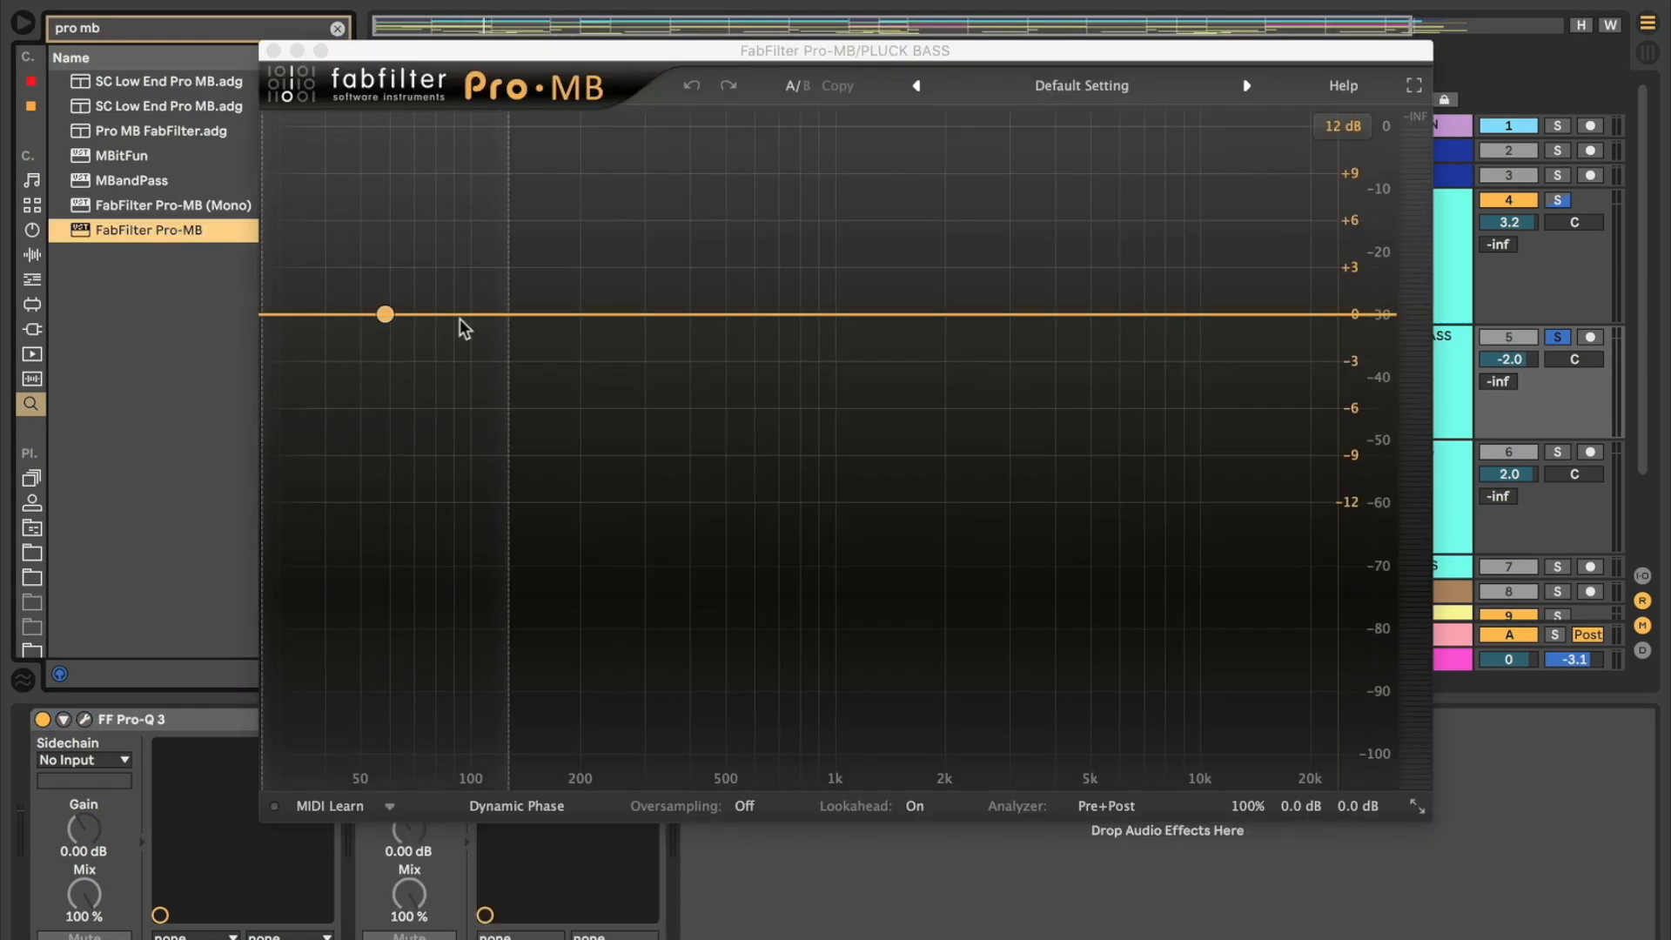
left_click(474, 261)
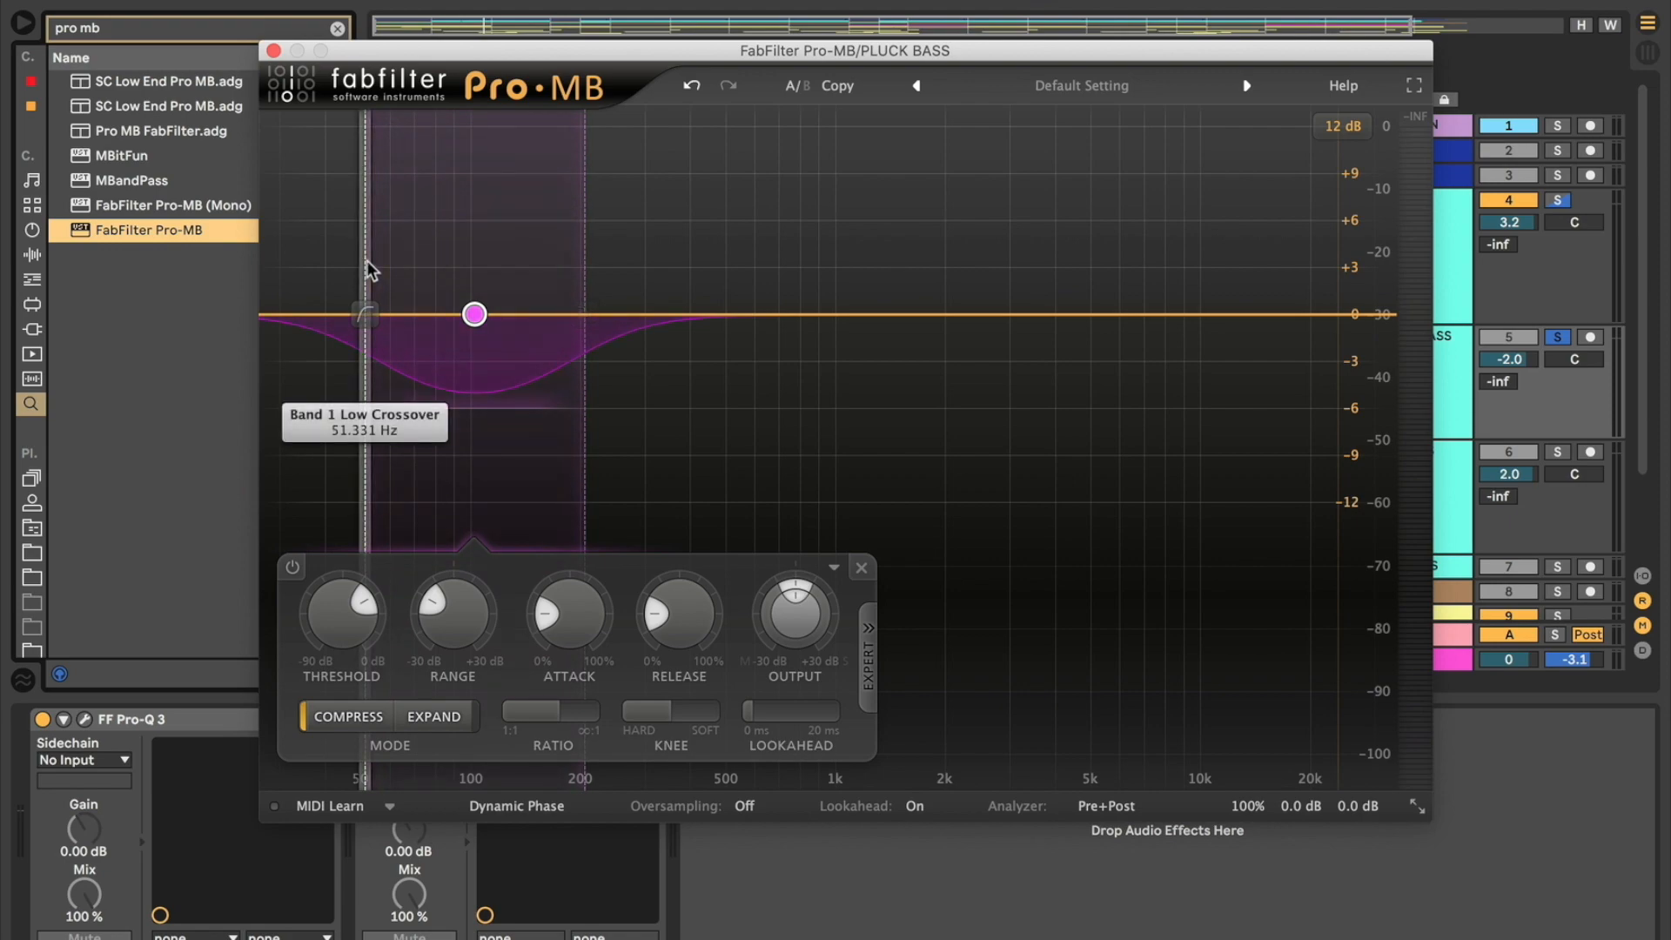
left_click_drag(360, 257, 254, 261)
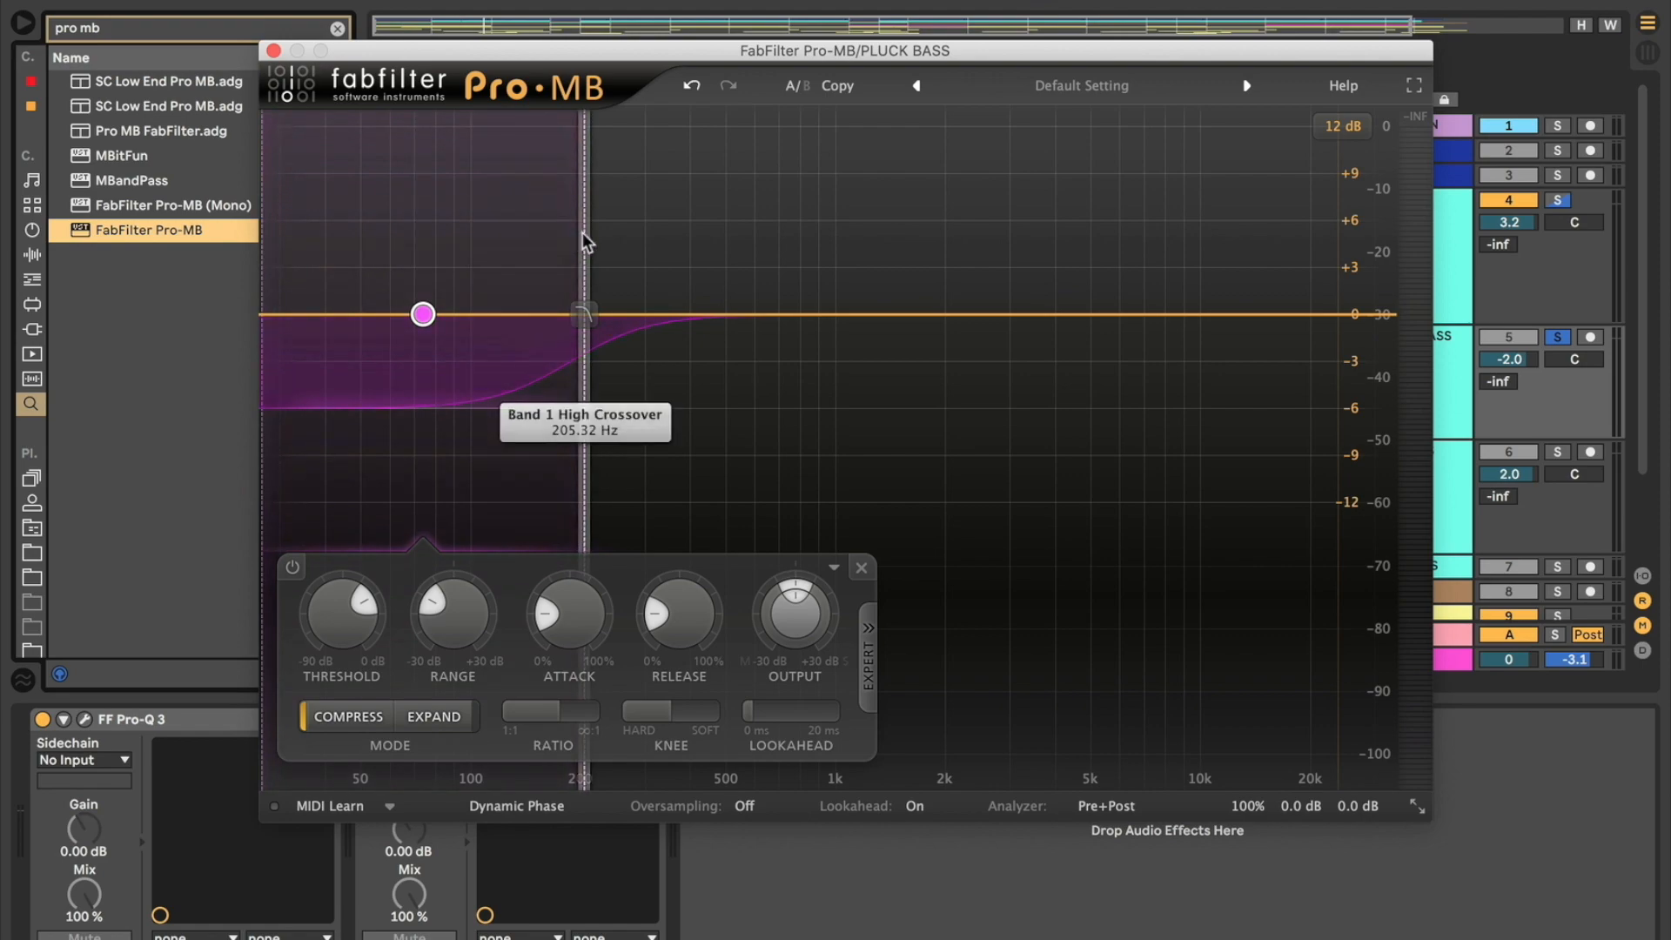
left_click_drag(583, 233, 640, 235)
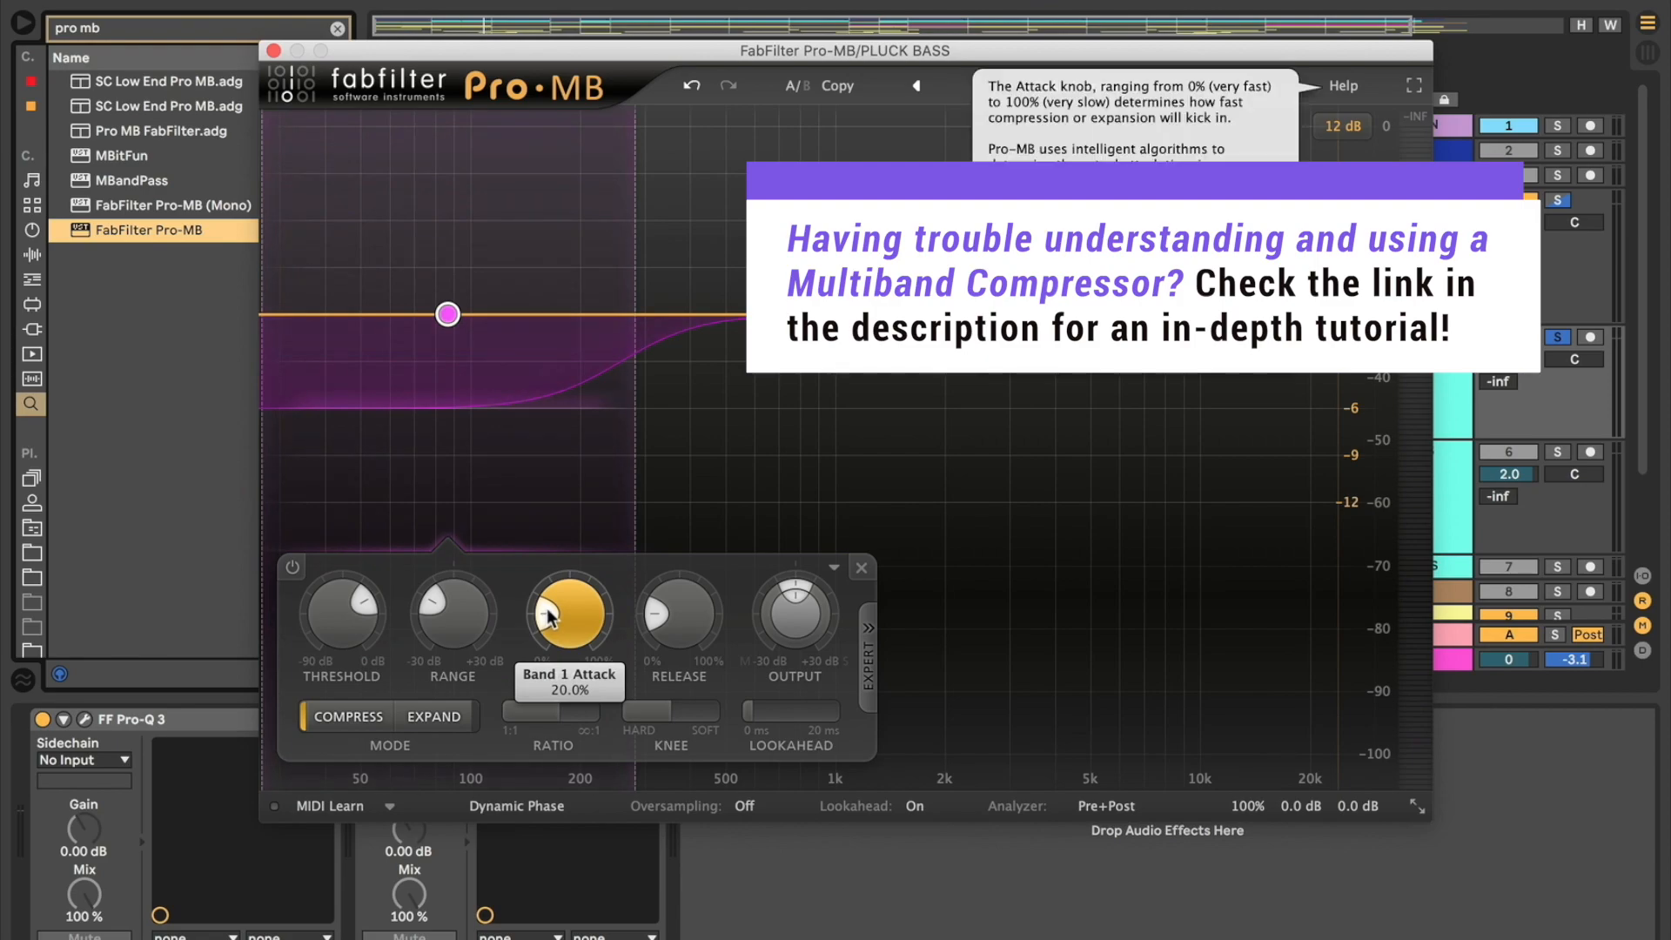
Step: Set the Pro-MB low band's attack to 0% and lengthen its release to roughly 75%
left_click_drag(546, 616, 547, 709)
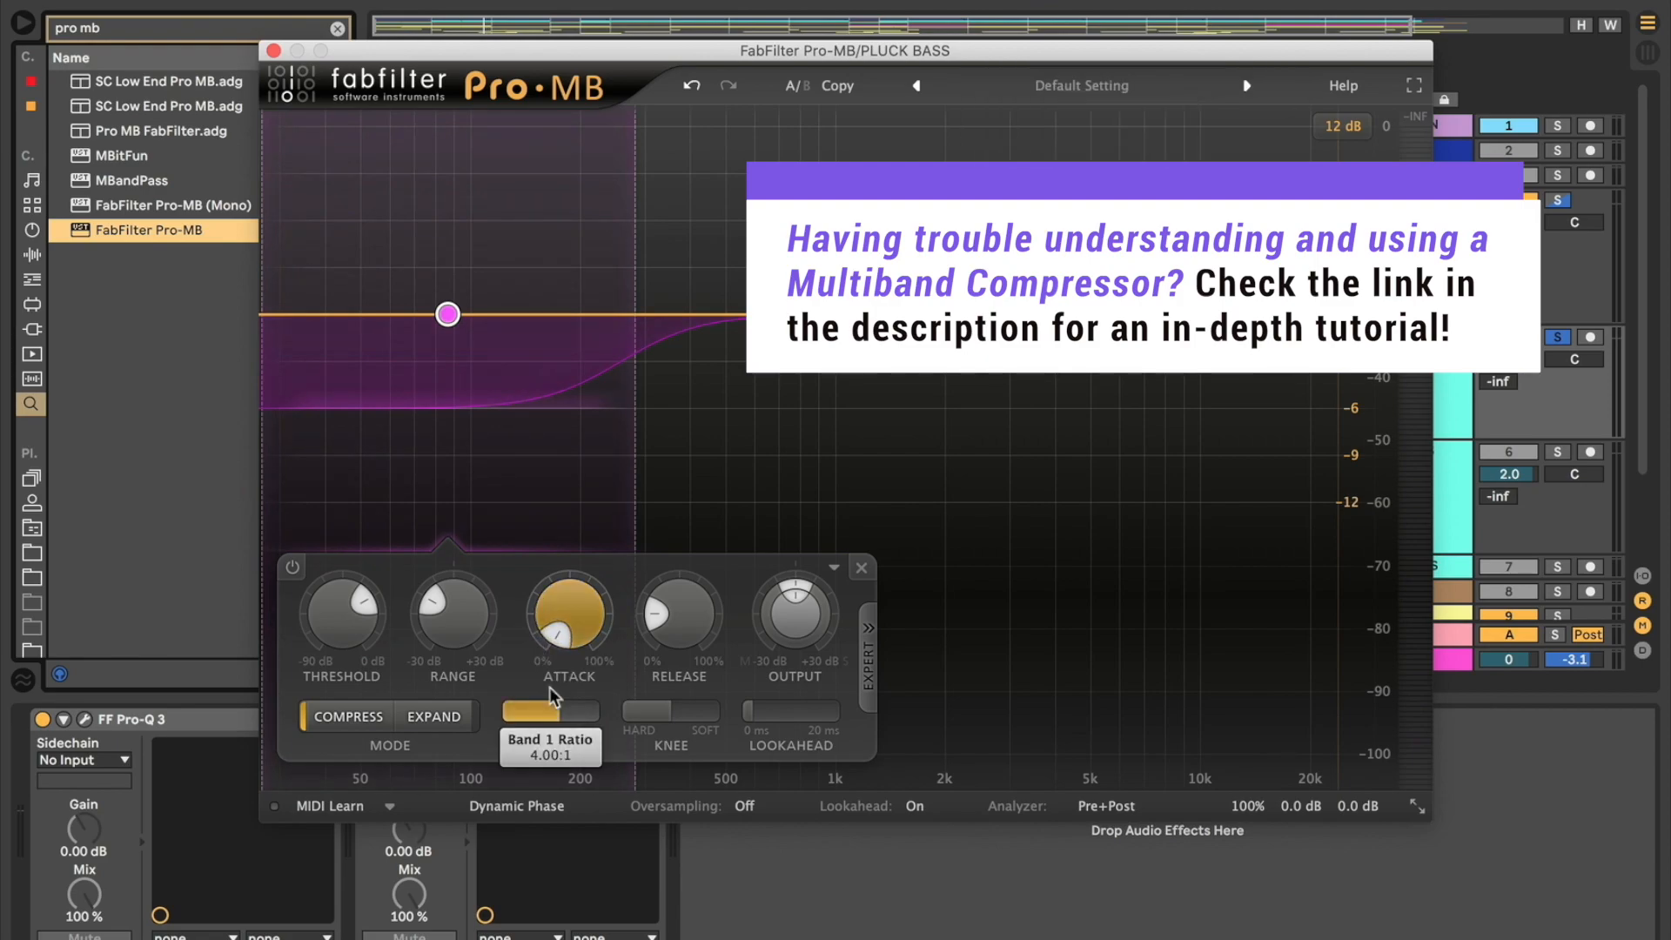
mouse_move(563, 633)
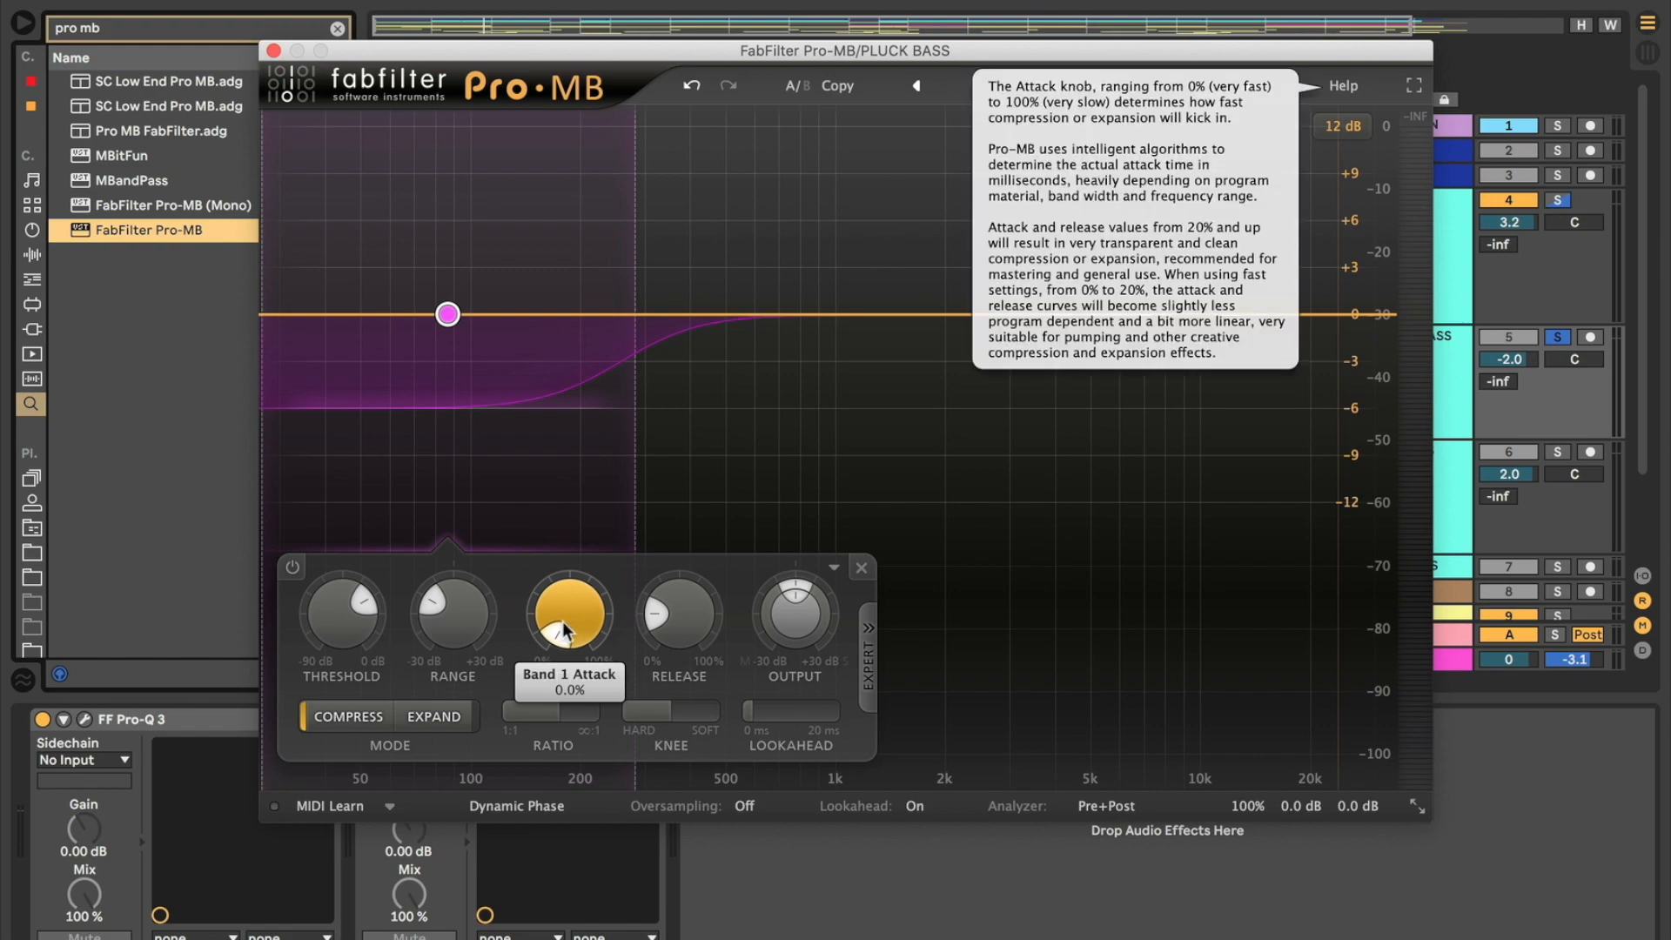
mouse_move(656, 623)
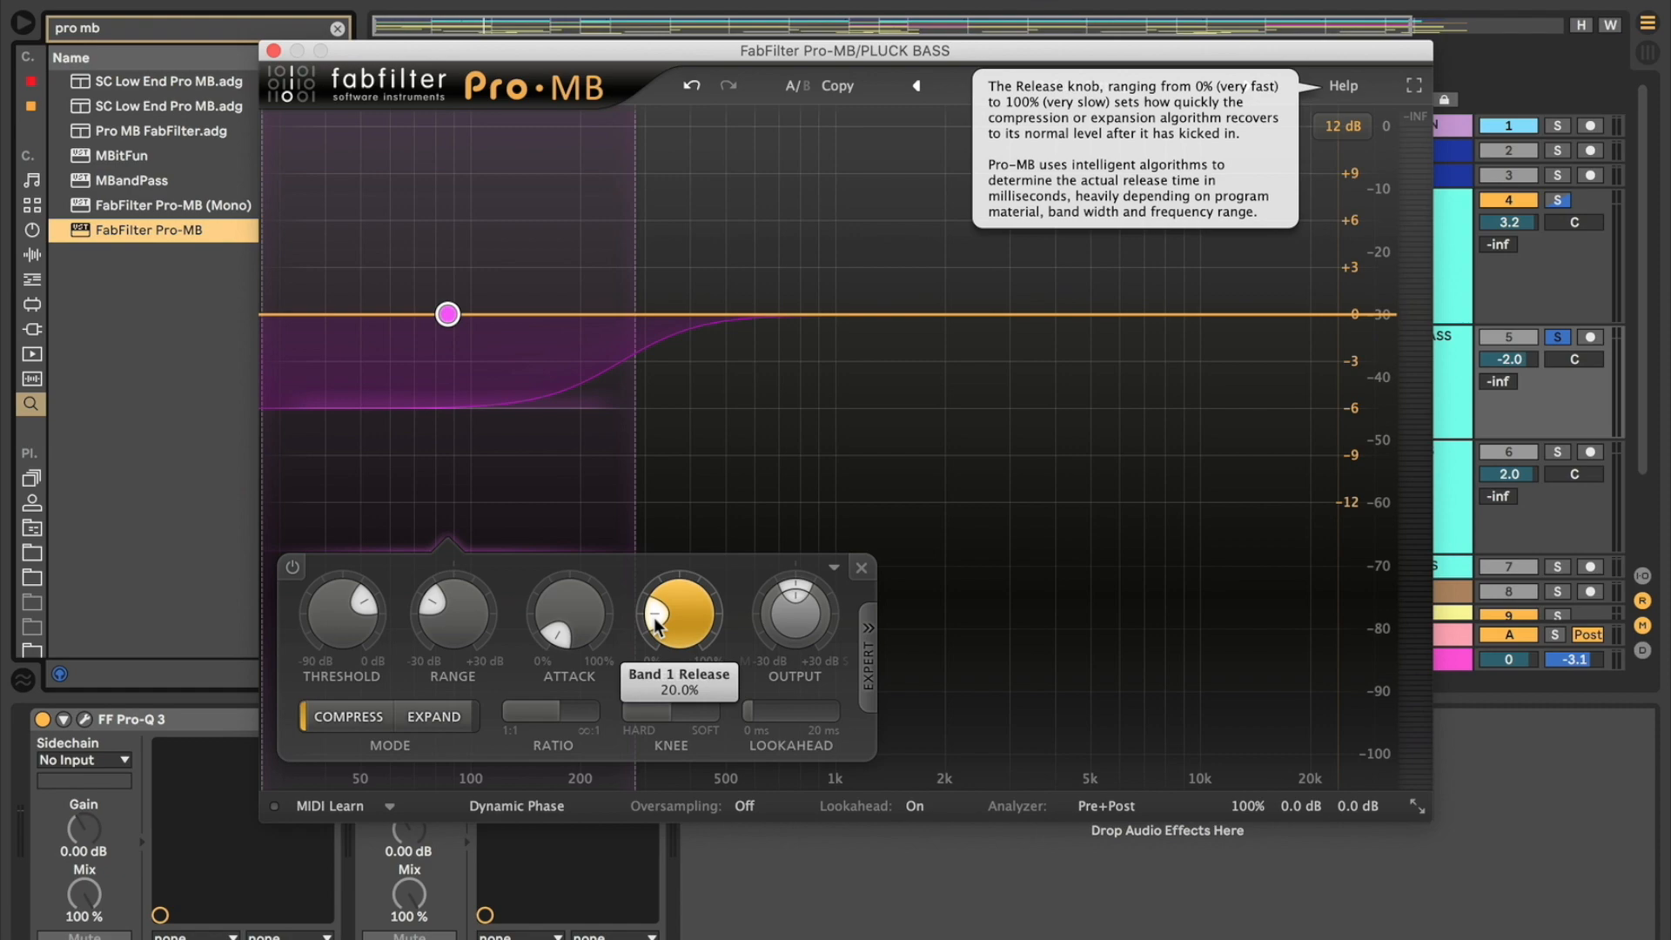
left_click_drag(655, 623, 696, 564)
left_click_drag(677, 561, 679, 548)
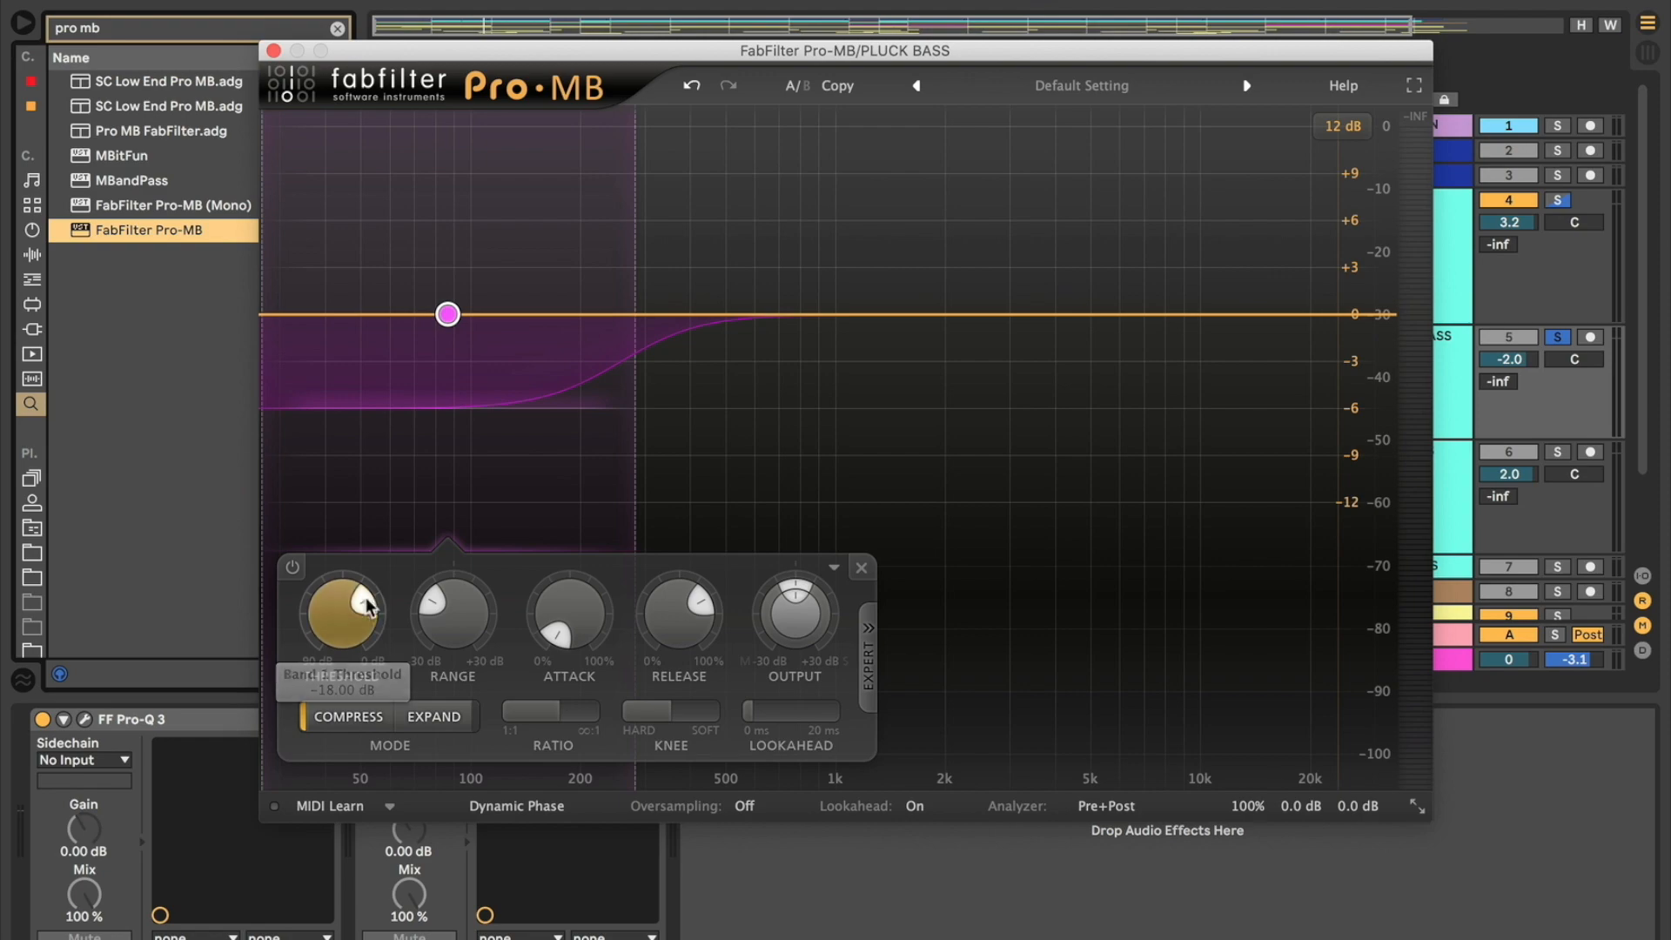
mouse_move(793, 621)
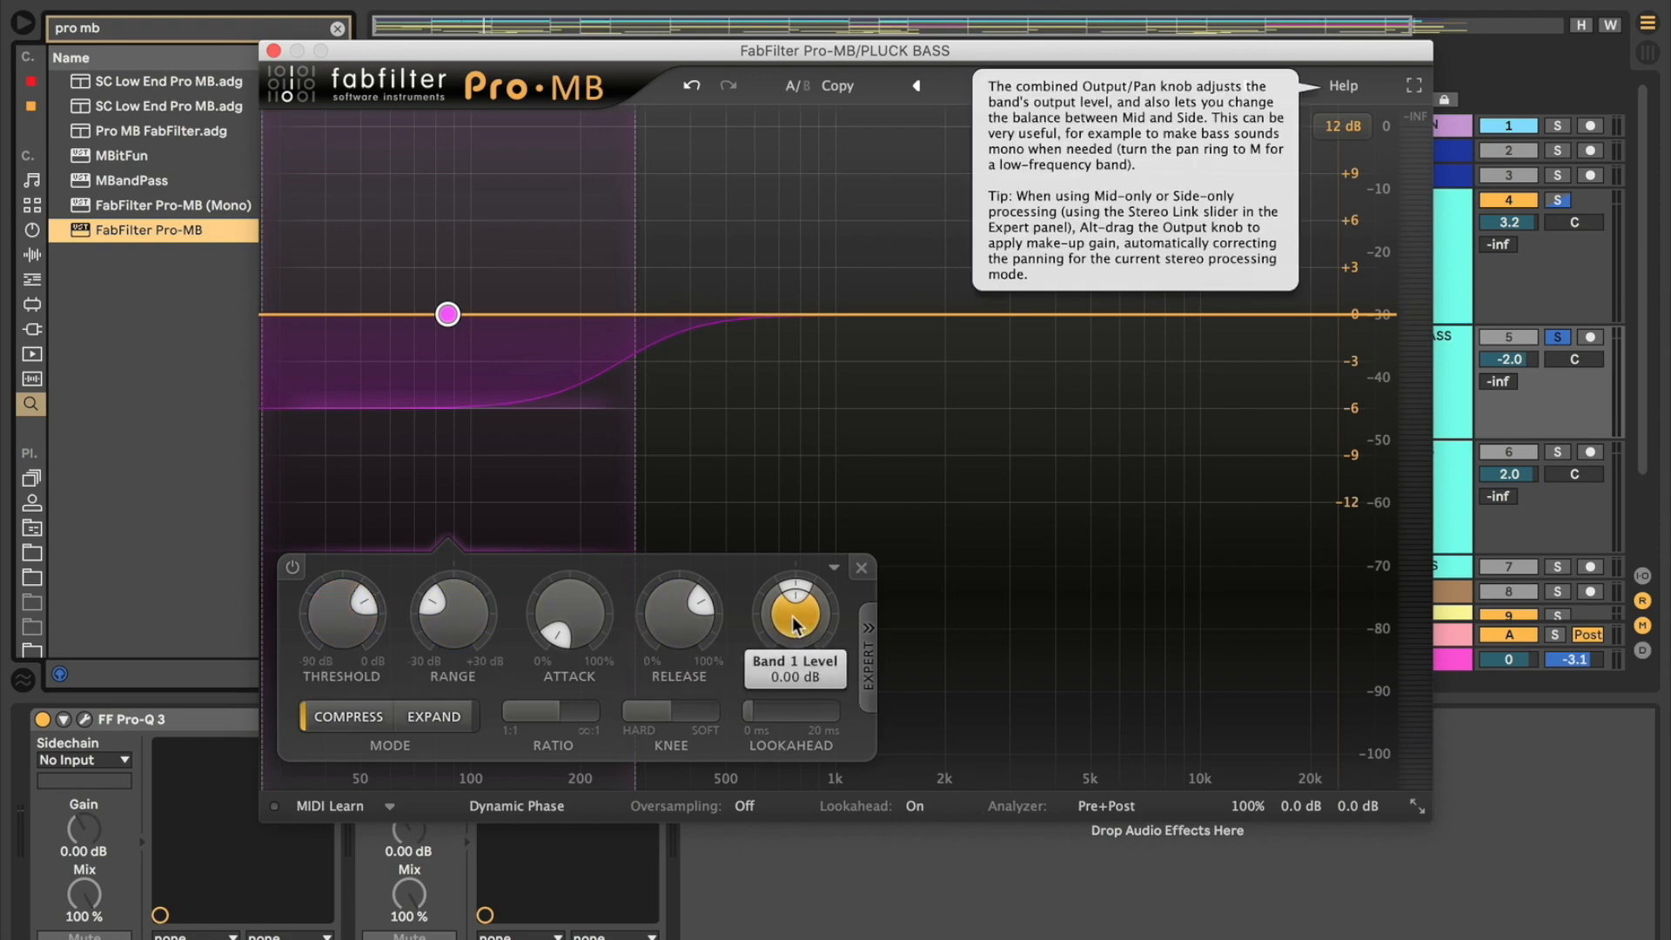
Step: During playback, lower the low band's threshold to slightly below -34.5 dB and raise its output level to about 3.2 dB
key("space")
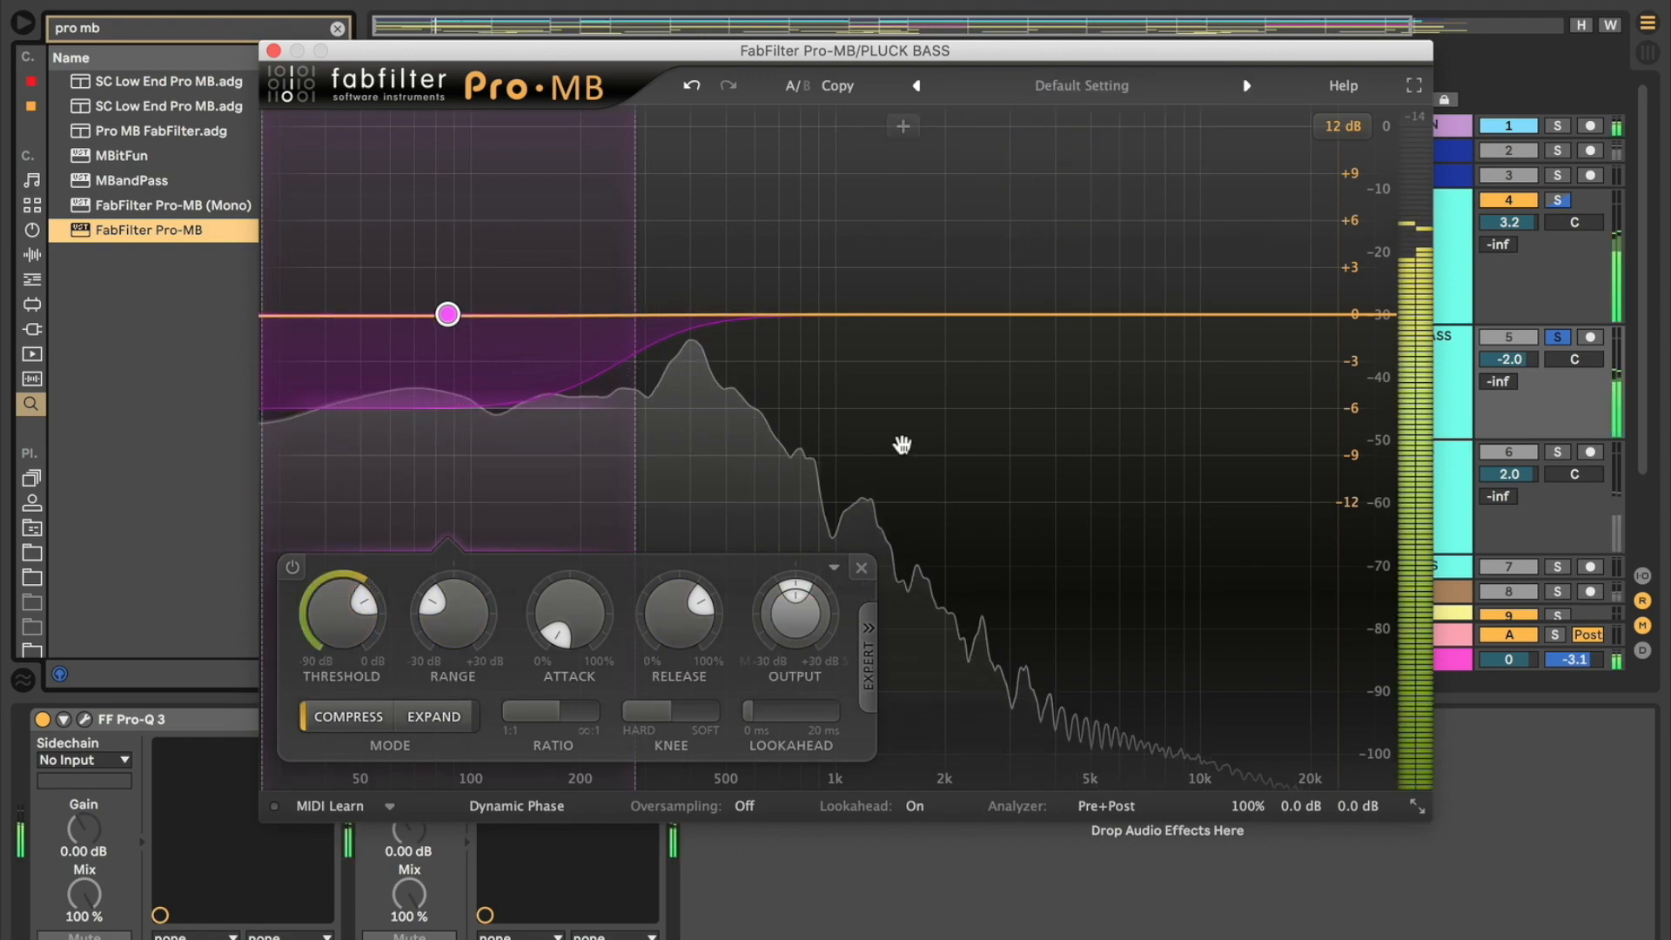
scroll(331, 598, "down", 8)
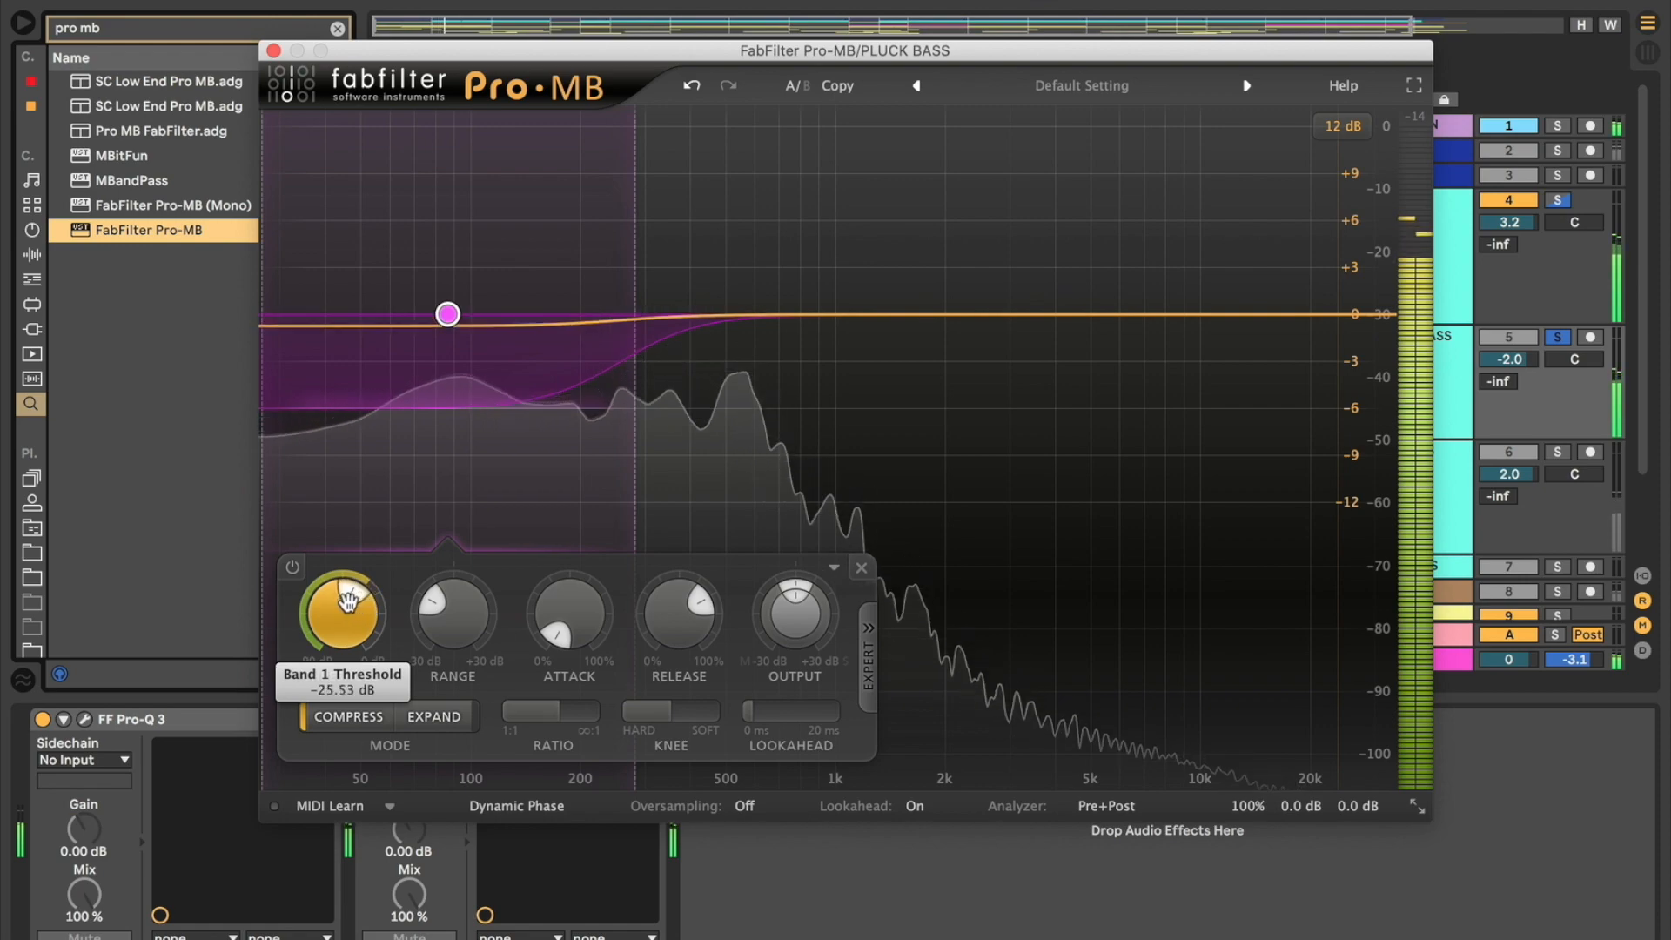
left_click_drag(337, 603, 342, 589)
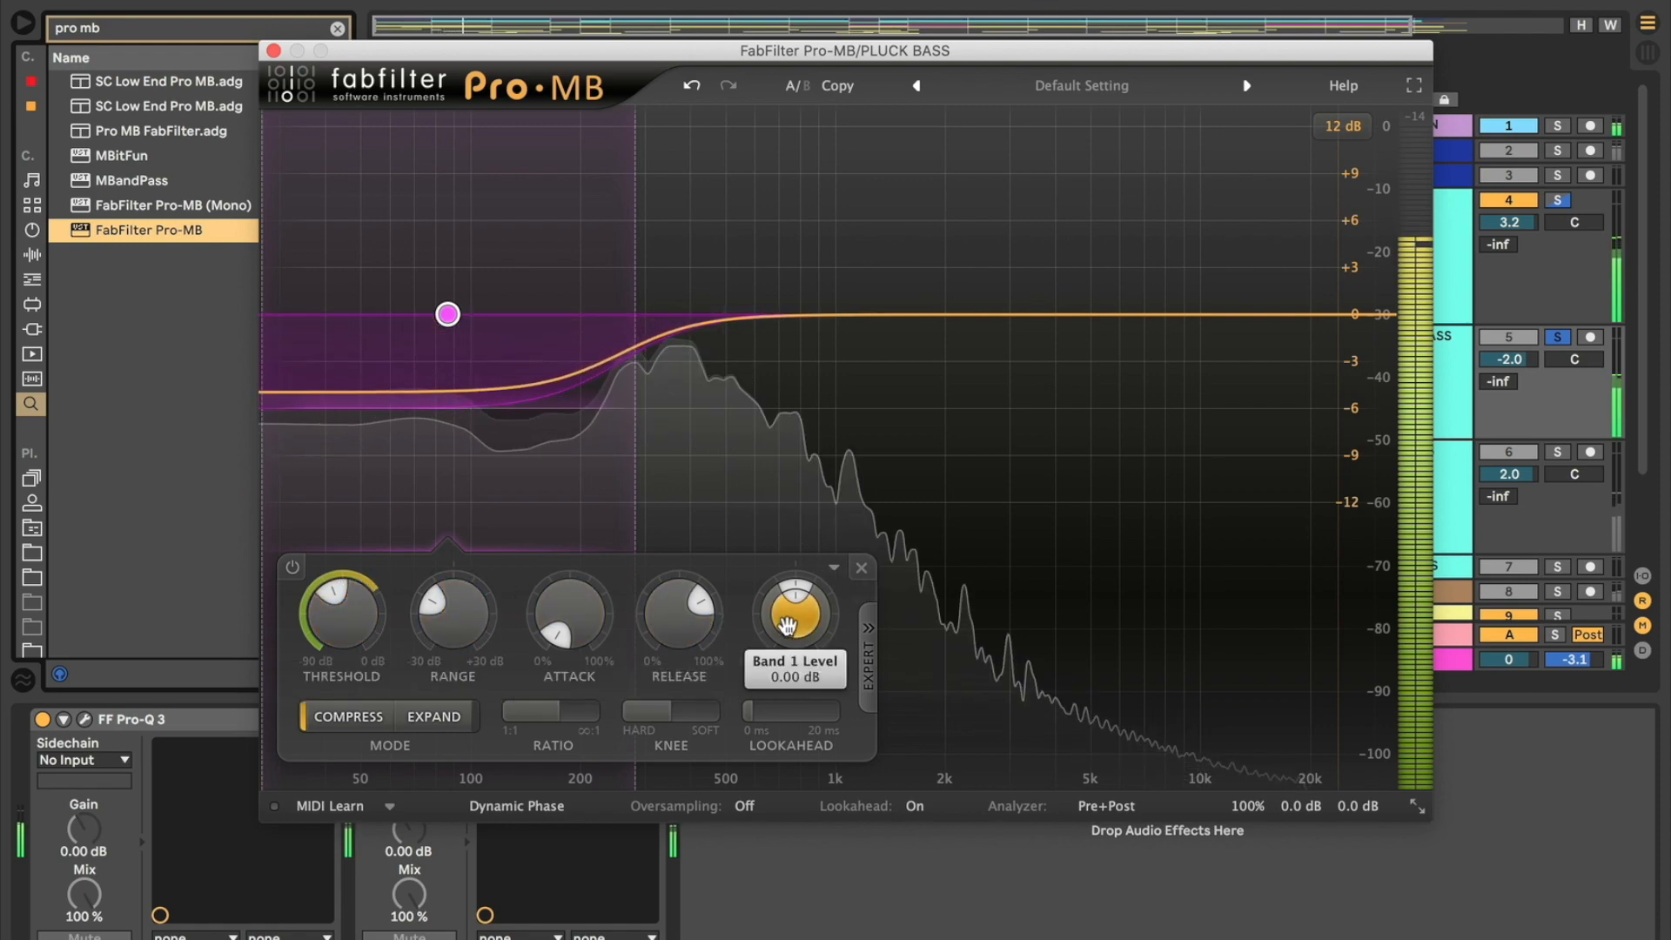
left_click_drag(794, 621, 816, 544)
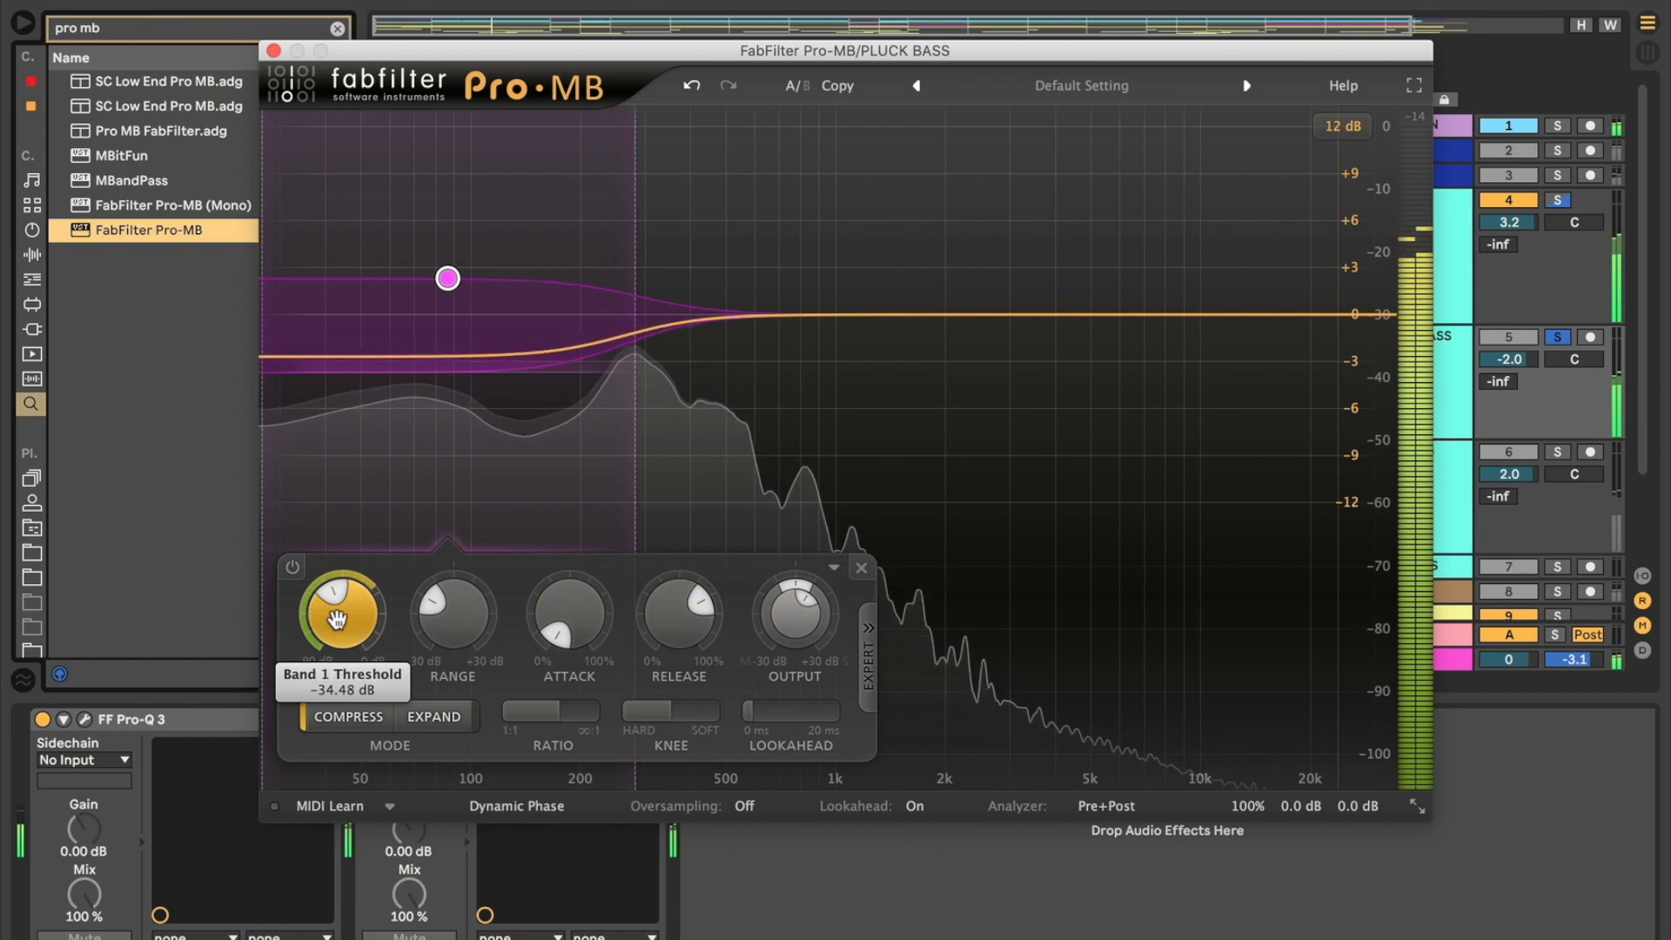
left_click_drag(337, 619, 330, 646)
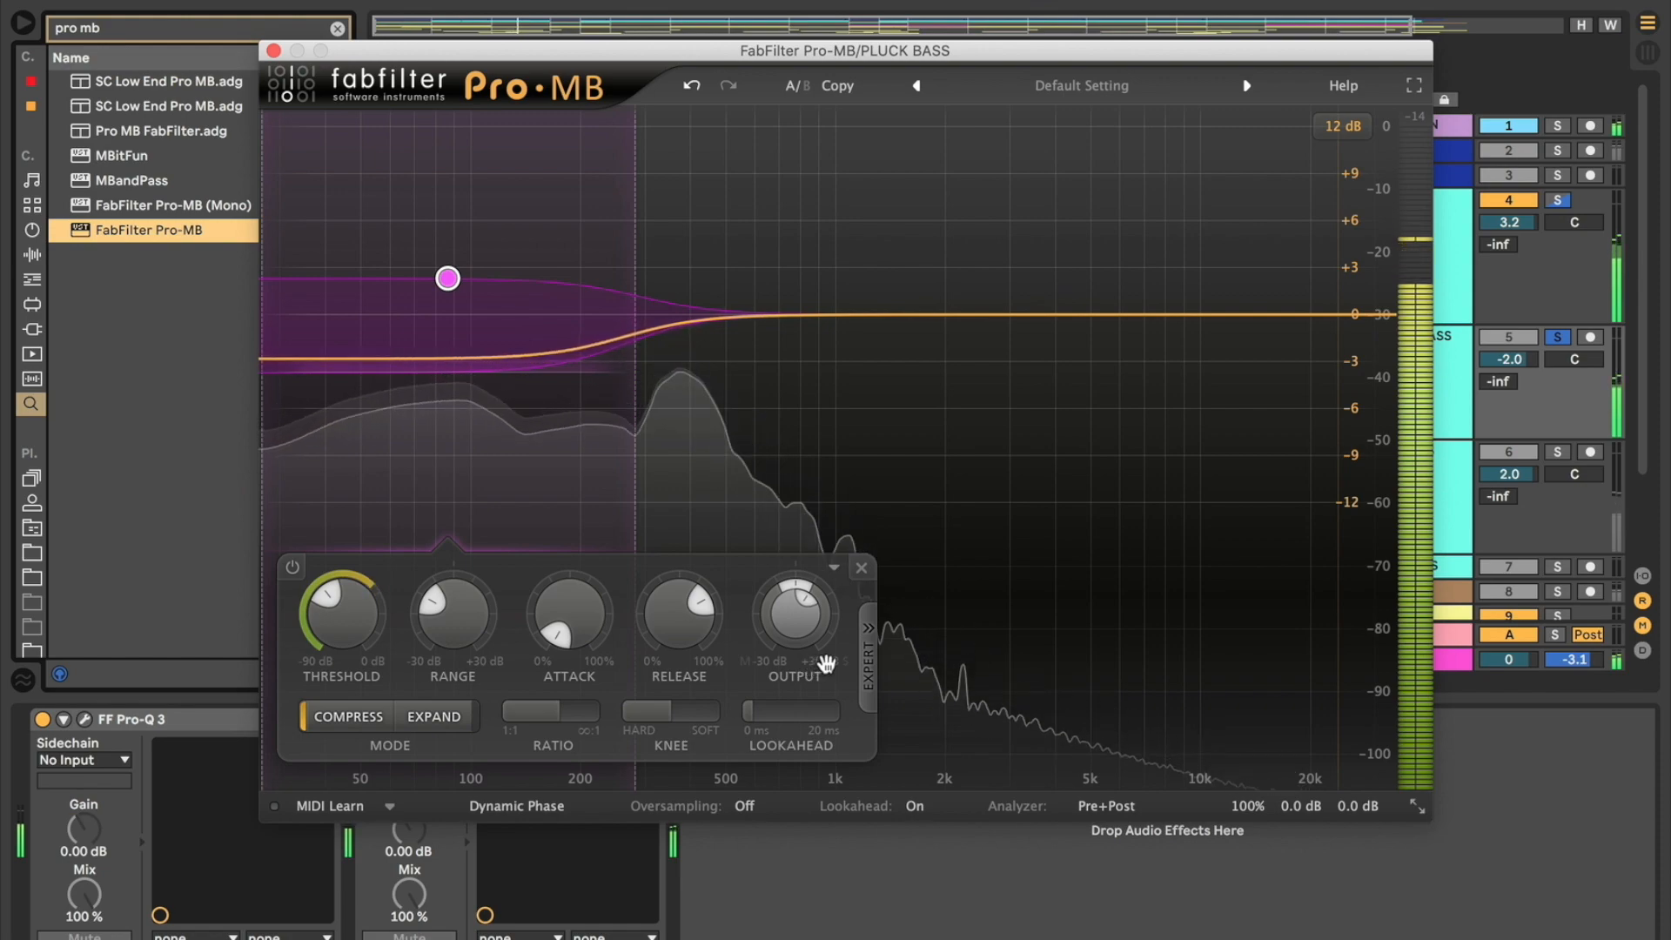
left_click_drag(795, 624, 799, 615)
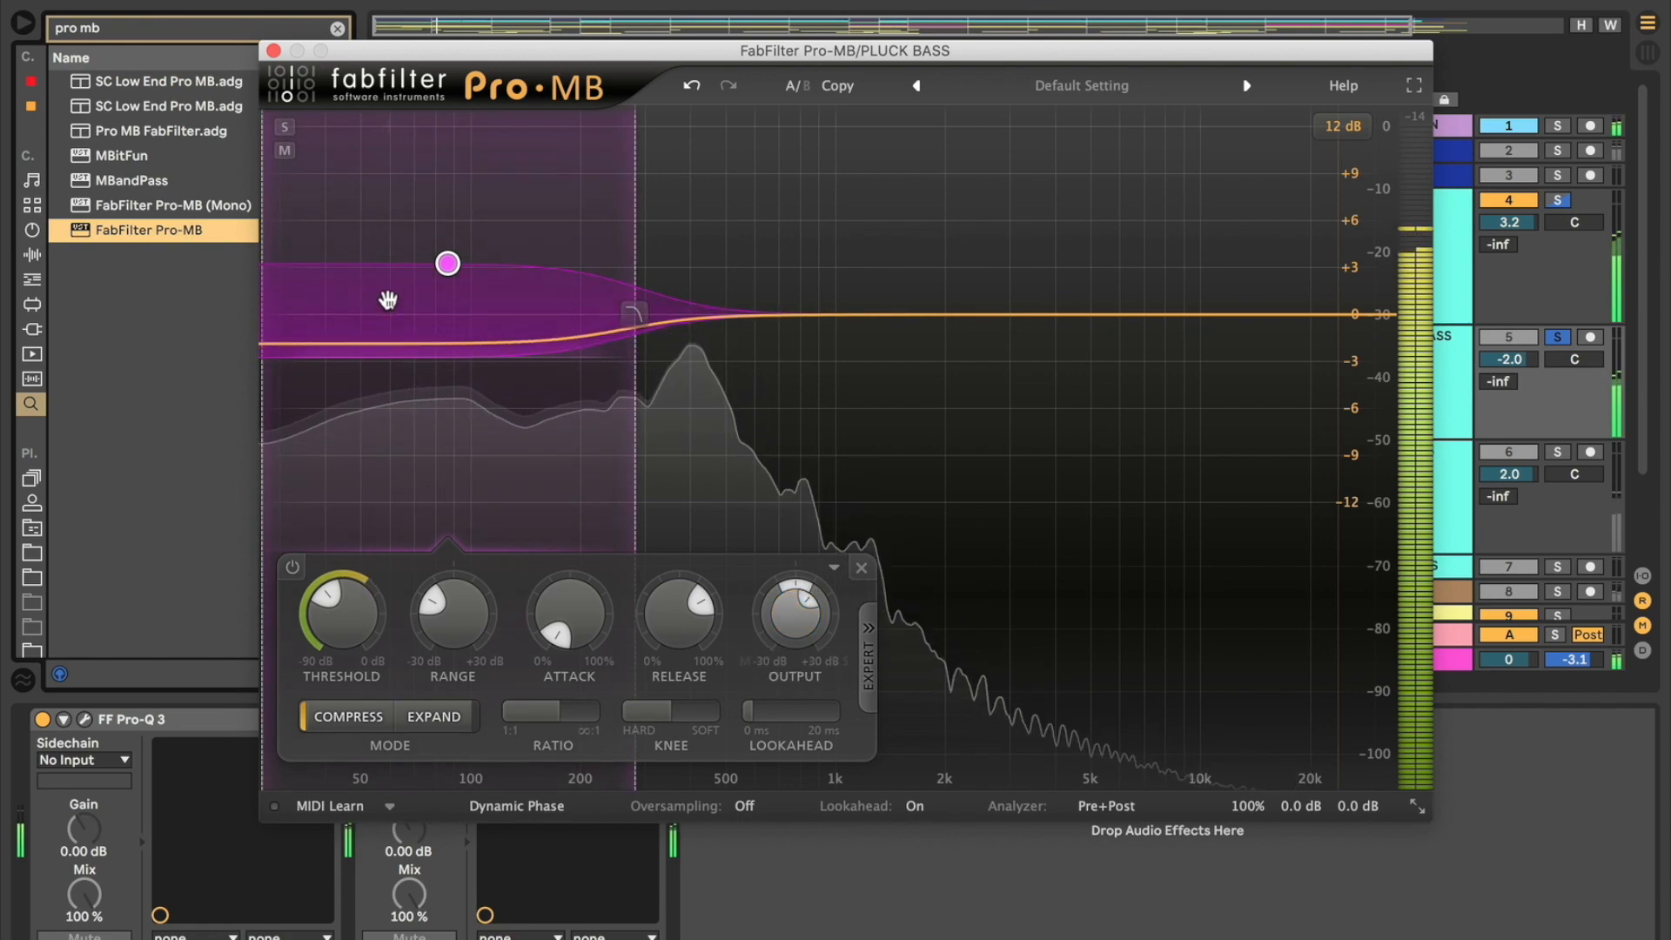
key("space")
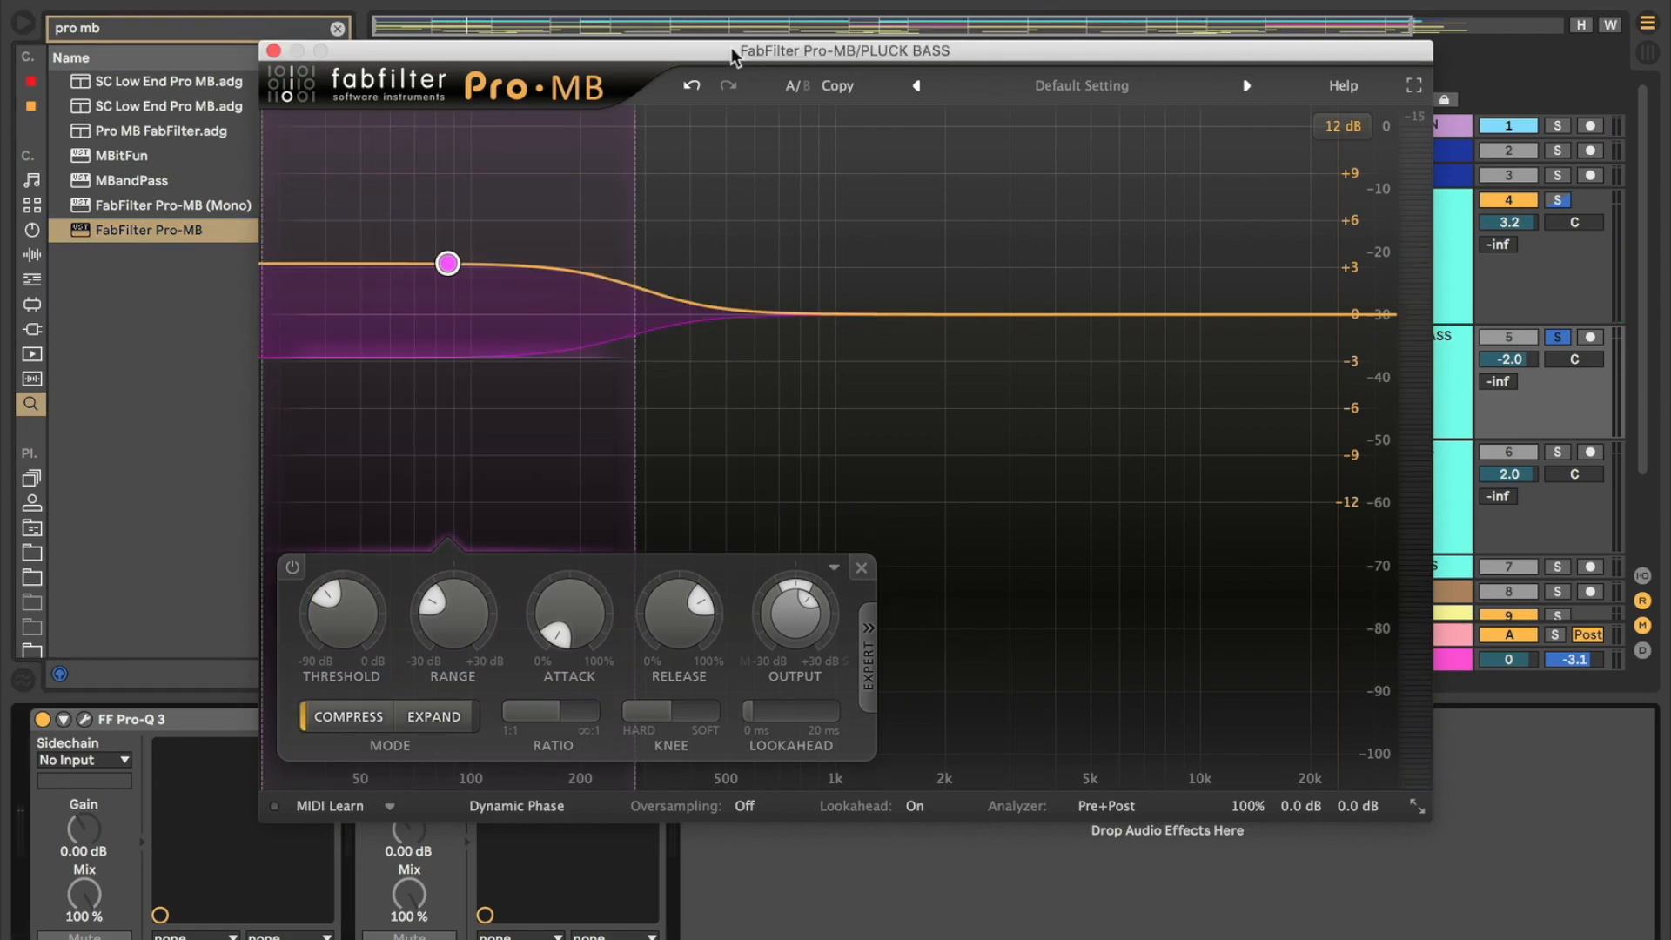
Step: Compare the pluck bass with Pro-MB bypassed and active during playback, leave it active, and close its window
left_click_drag(731, 56, 923, 0)
left_click(367, 720)
key("space")
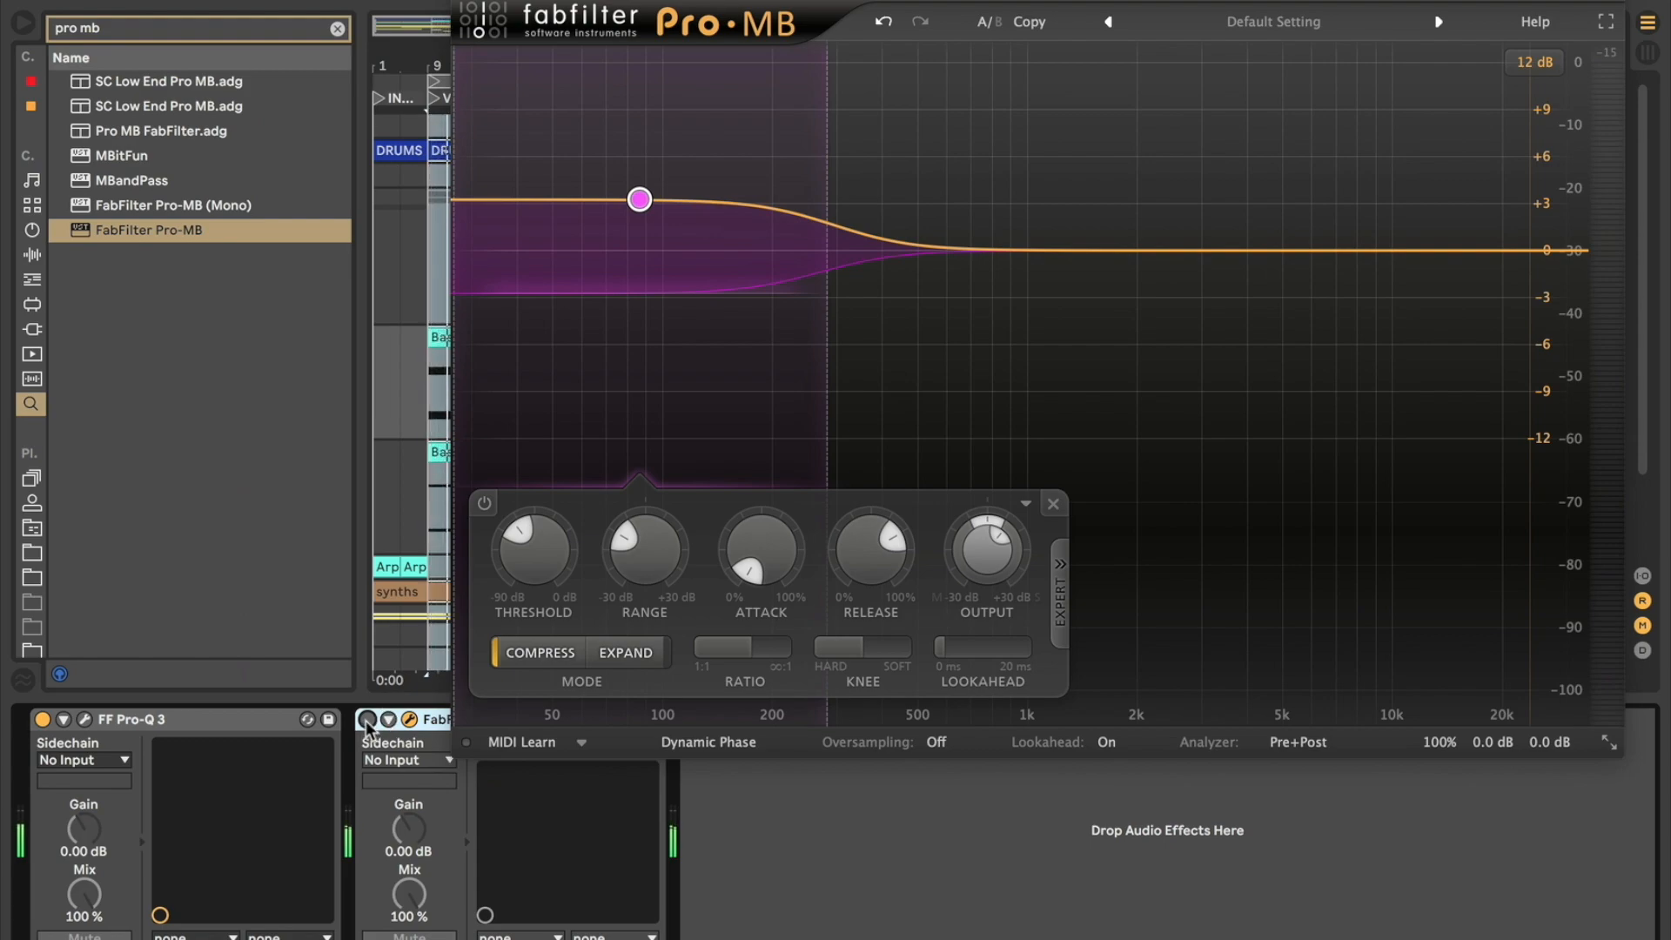
left_click(368, 720)
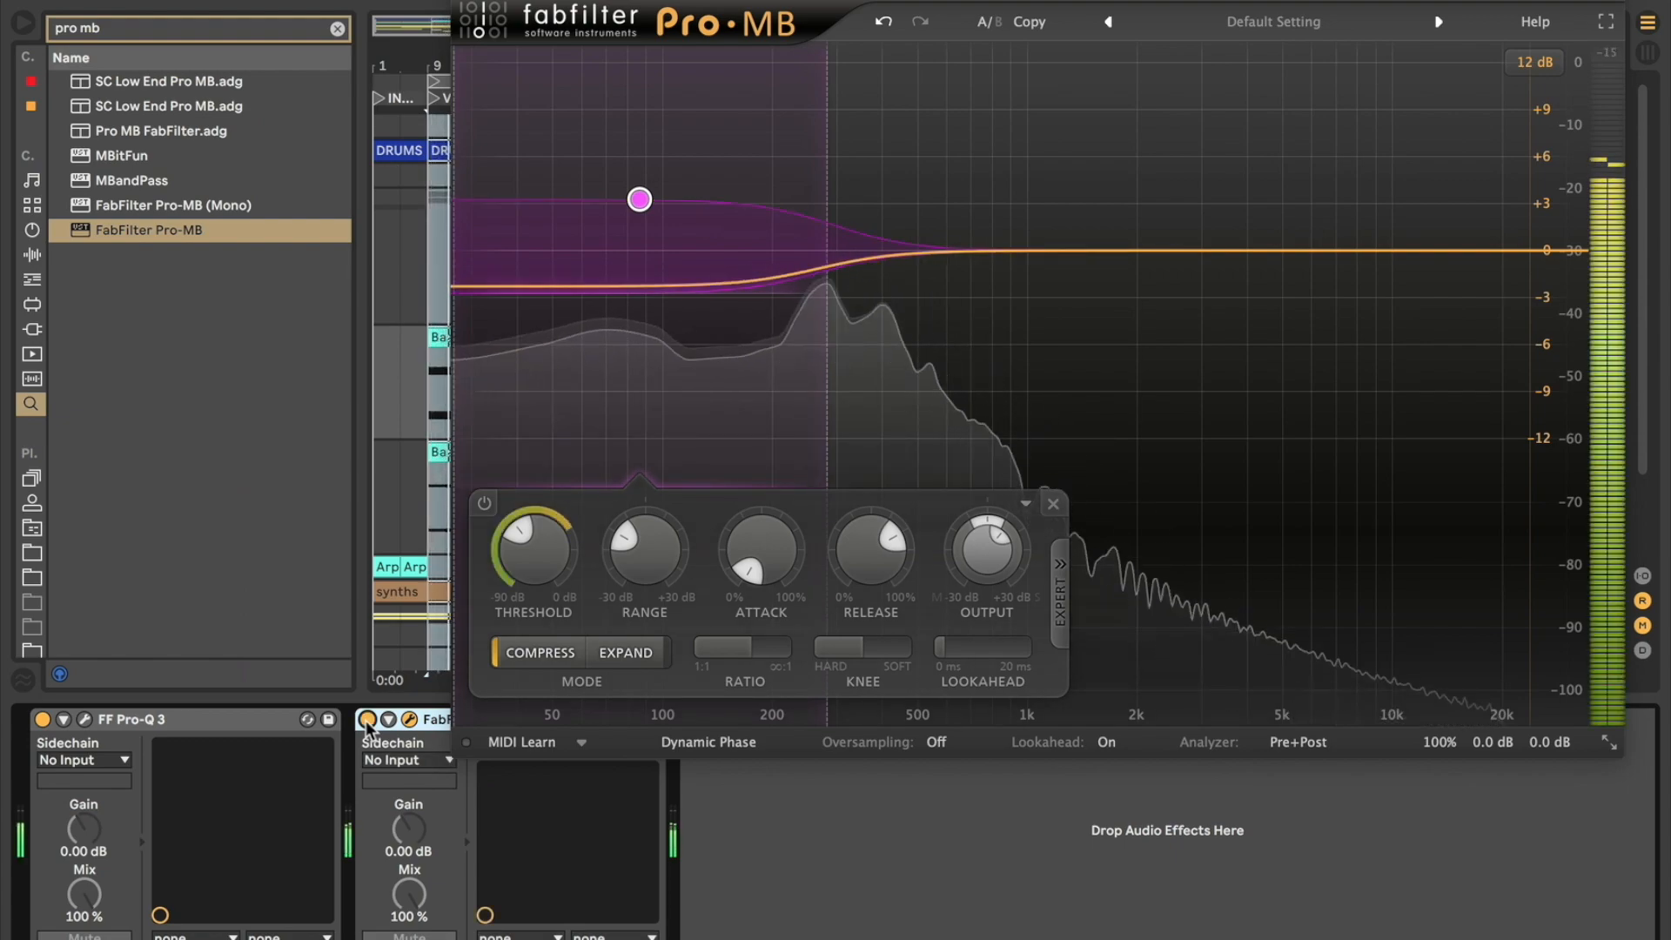
key("space")
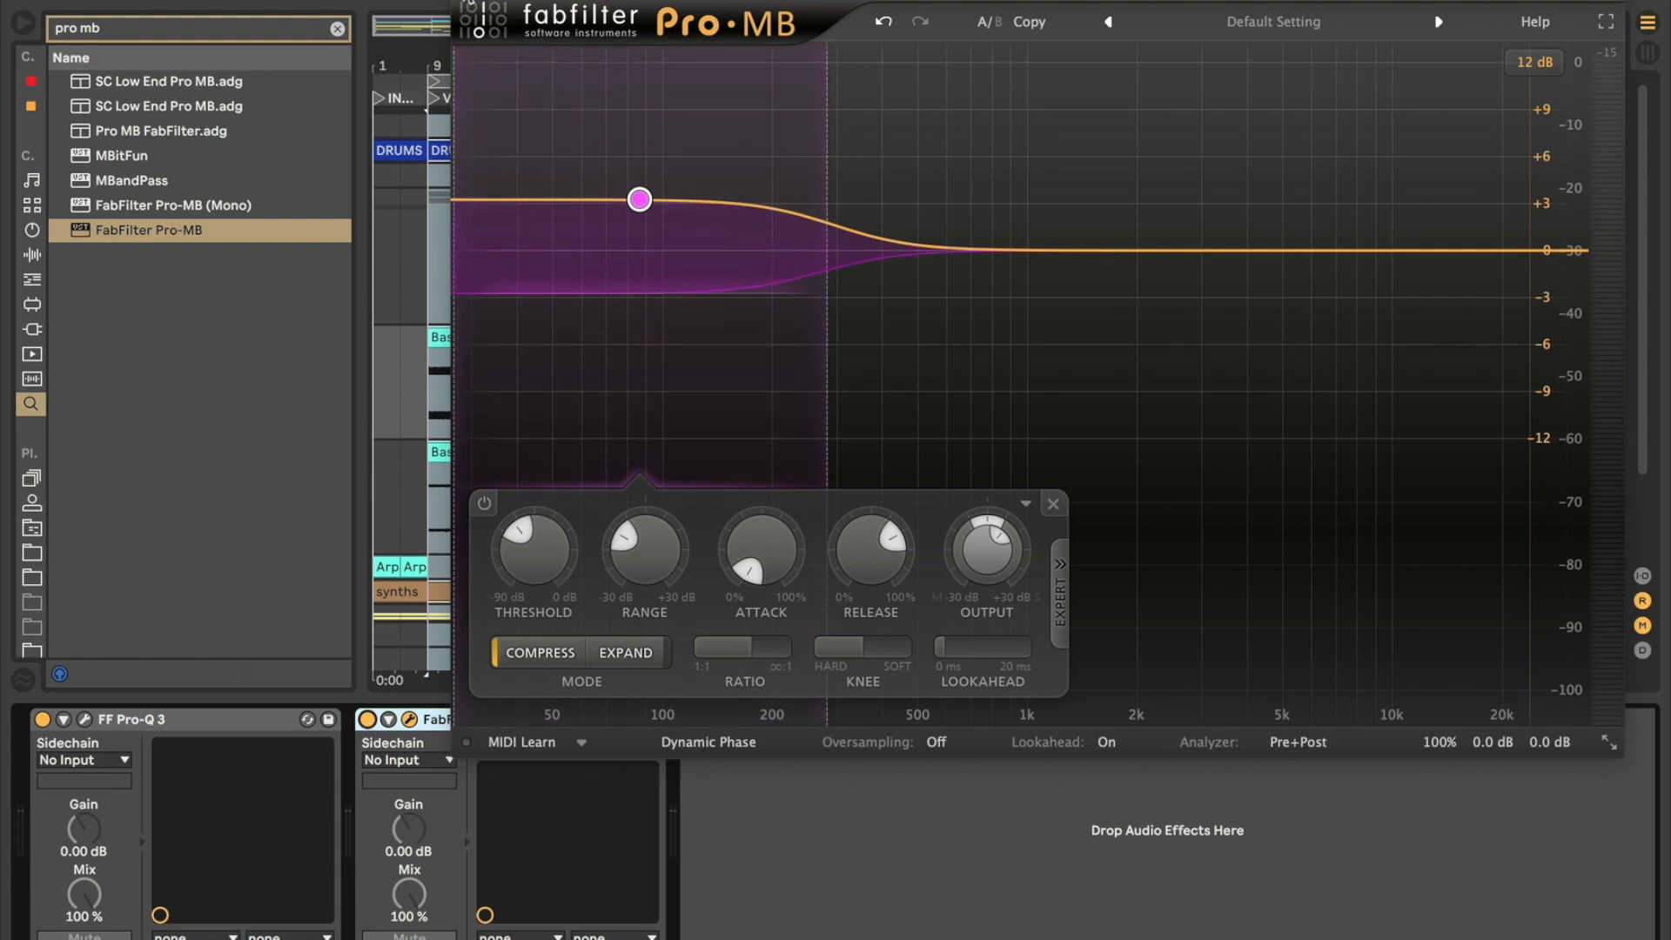
left_click(470, 7)
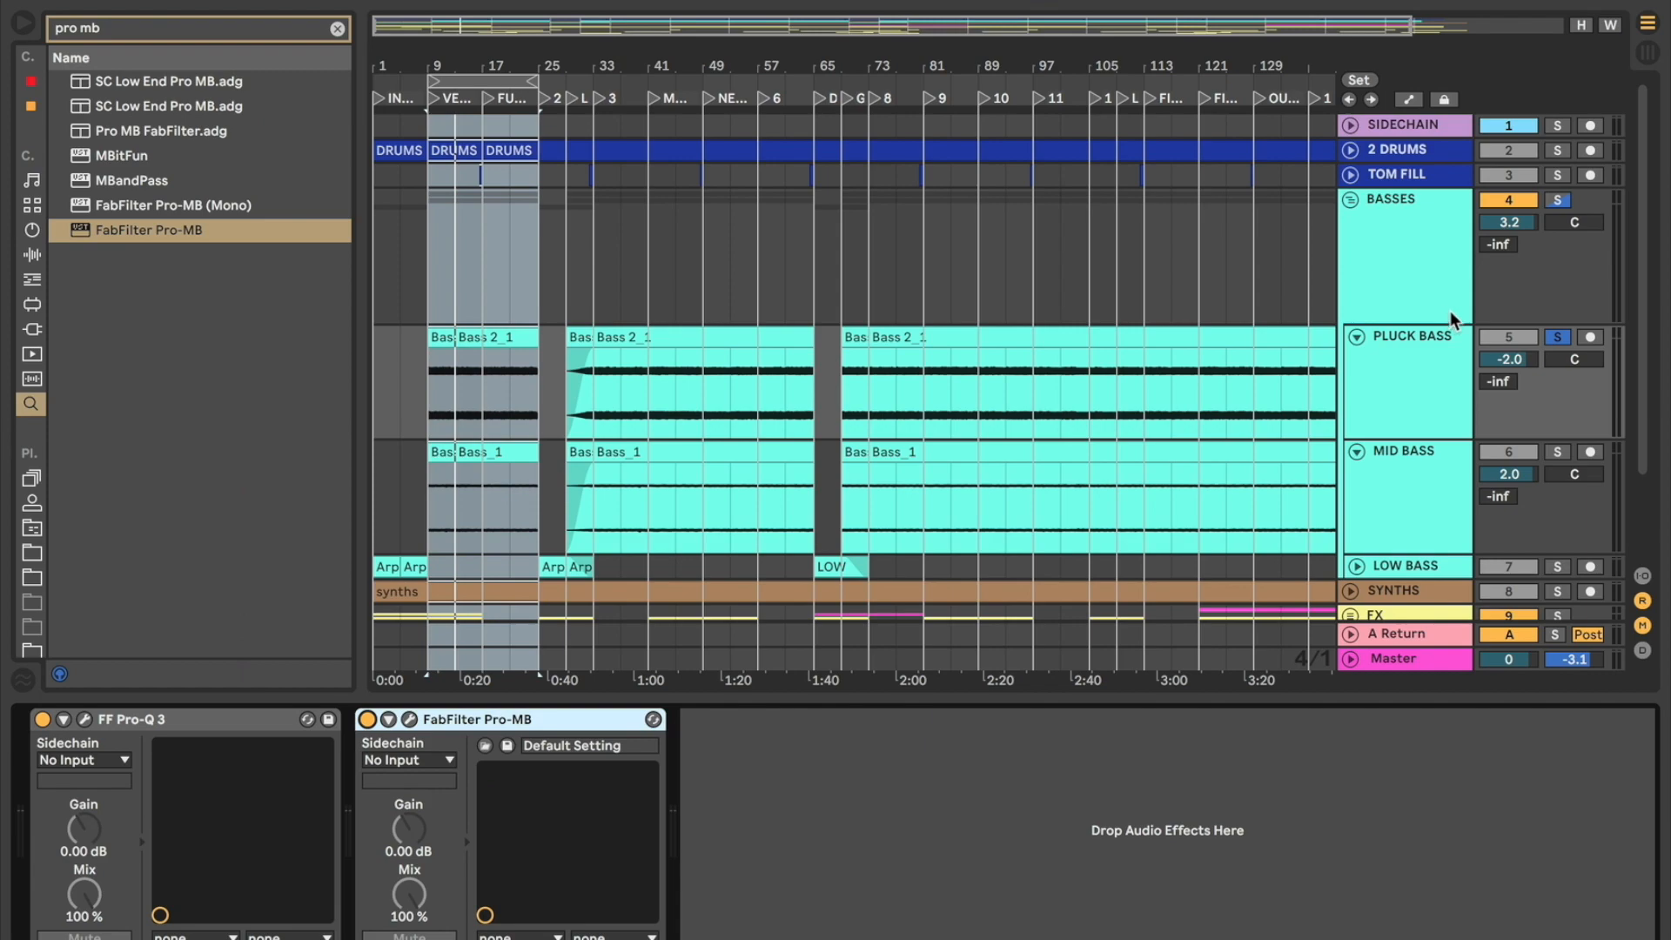
Step: Audition the MID BASS track in solo, and return the solo to the whole BASSES group
left_click(1555, 451)
key("space")
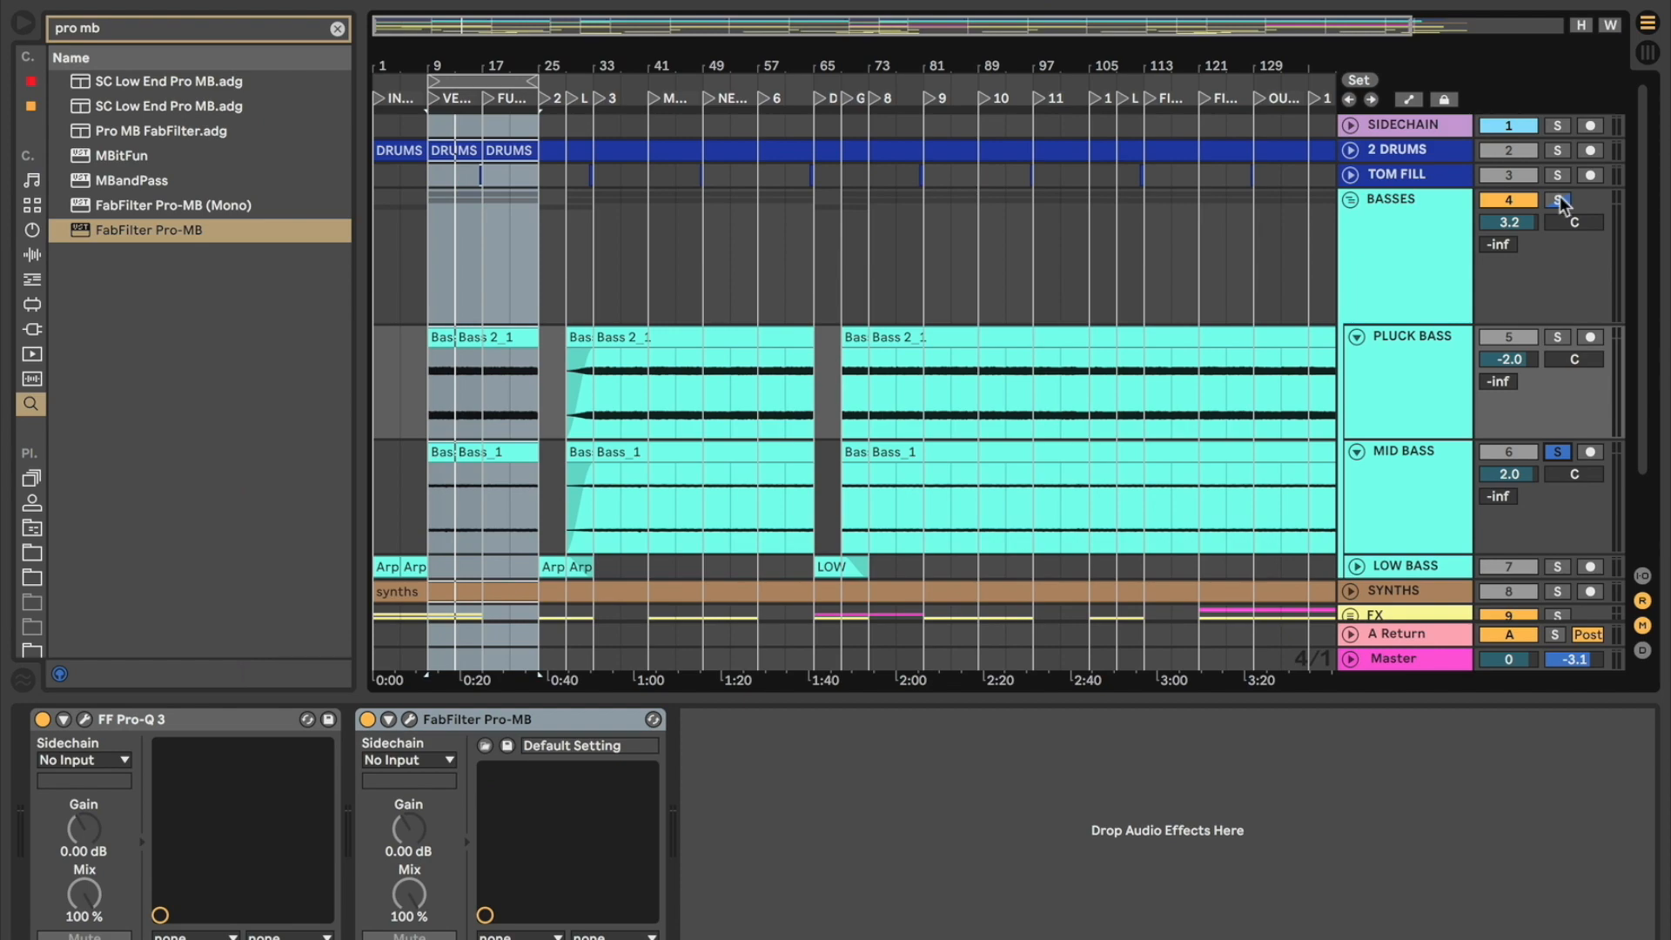
left_click(1558, 201)
Step: Search the browser for "fab q" and add a second FF Pro-Q 3 after Pro-MB on the PLUCK BASS track
left_click(1403, 373)
key("ctrl+f")
type("fab q")
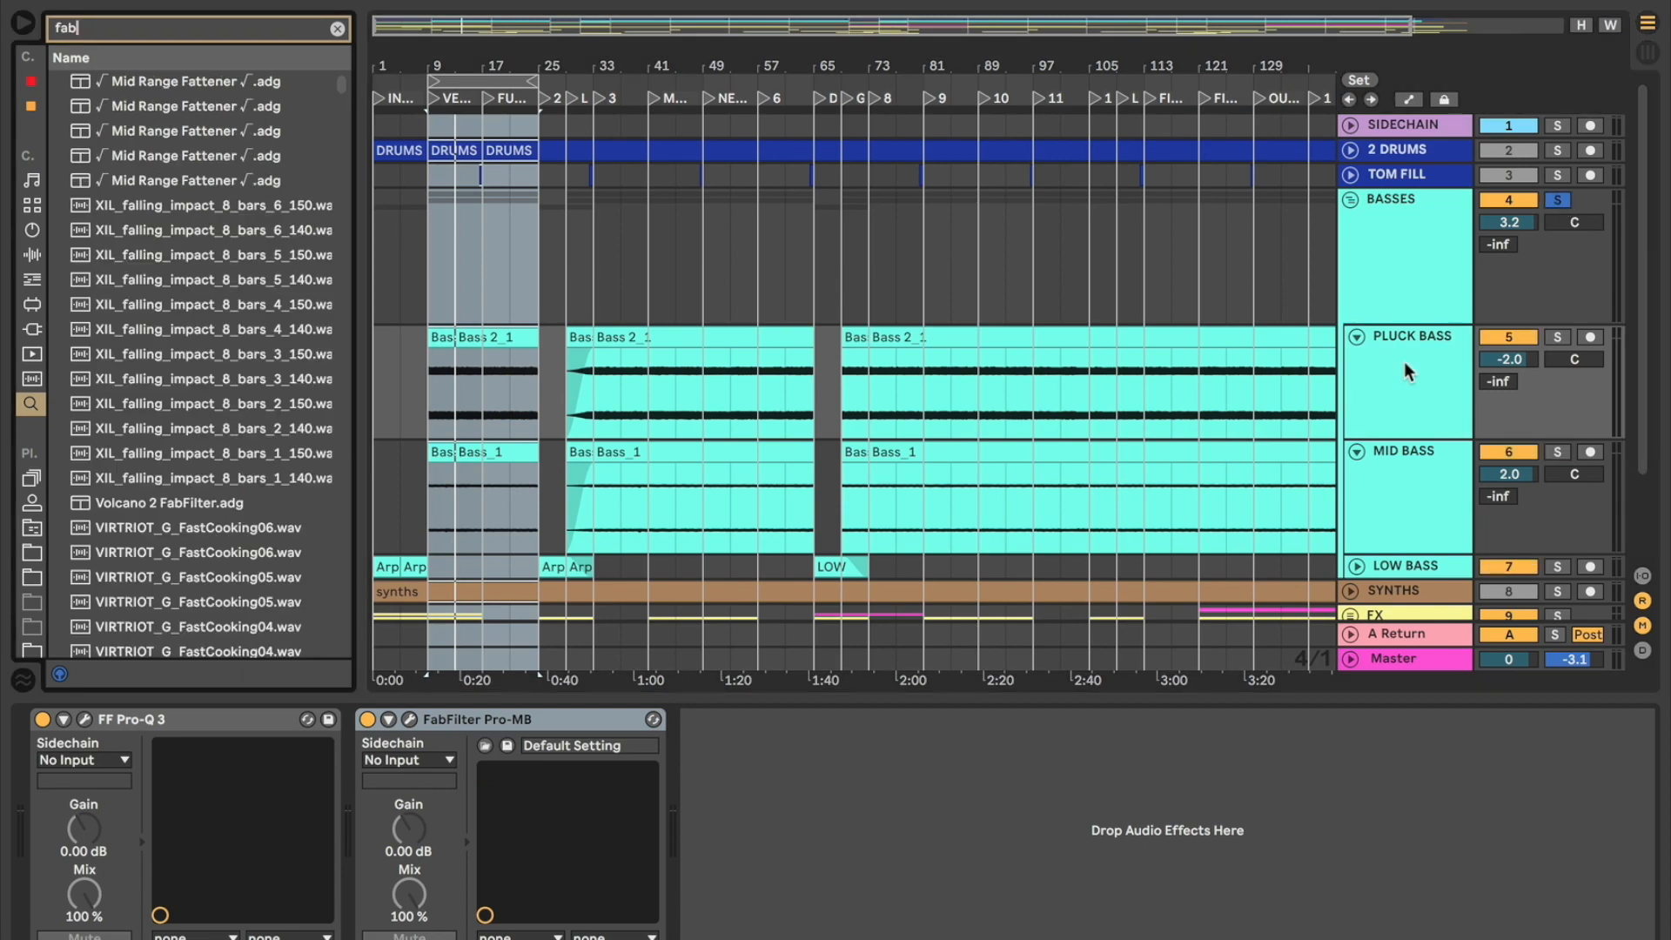
key("Down")
key("Down")
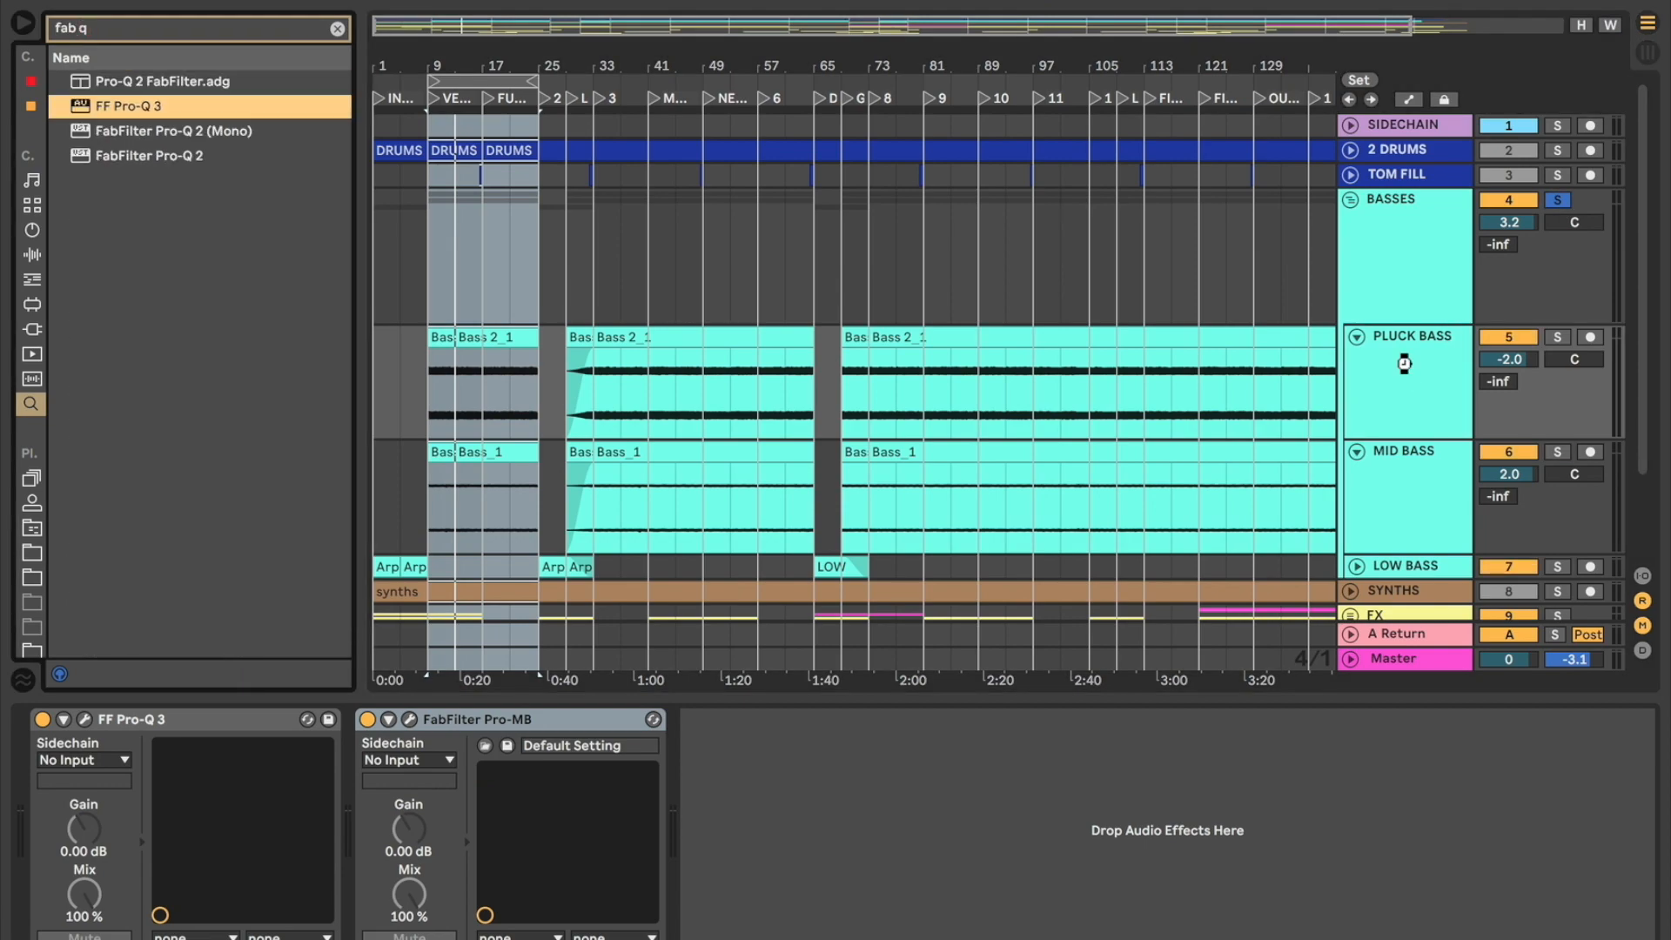
key("Return")
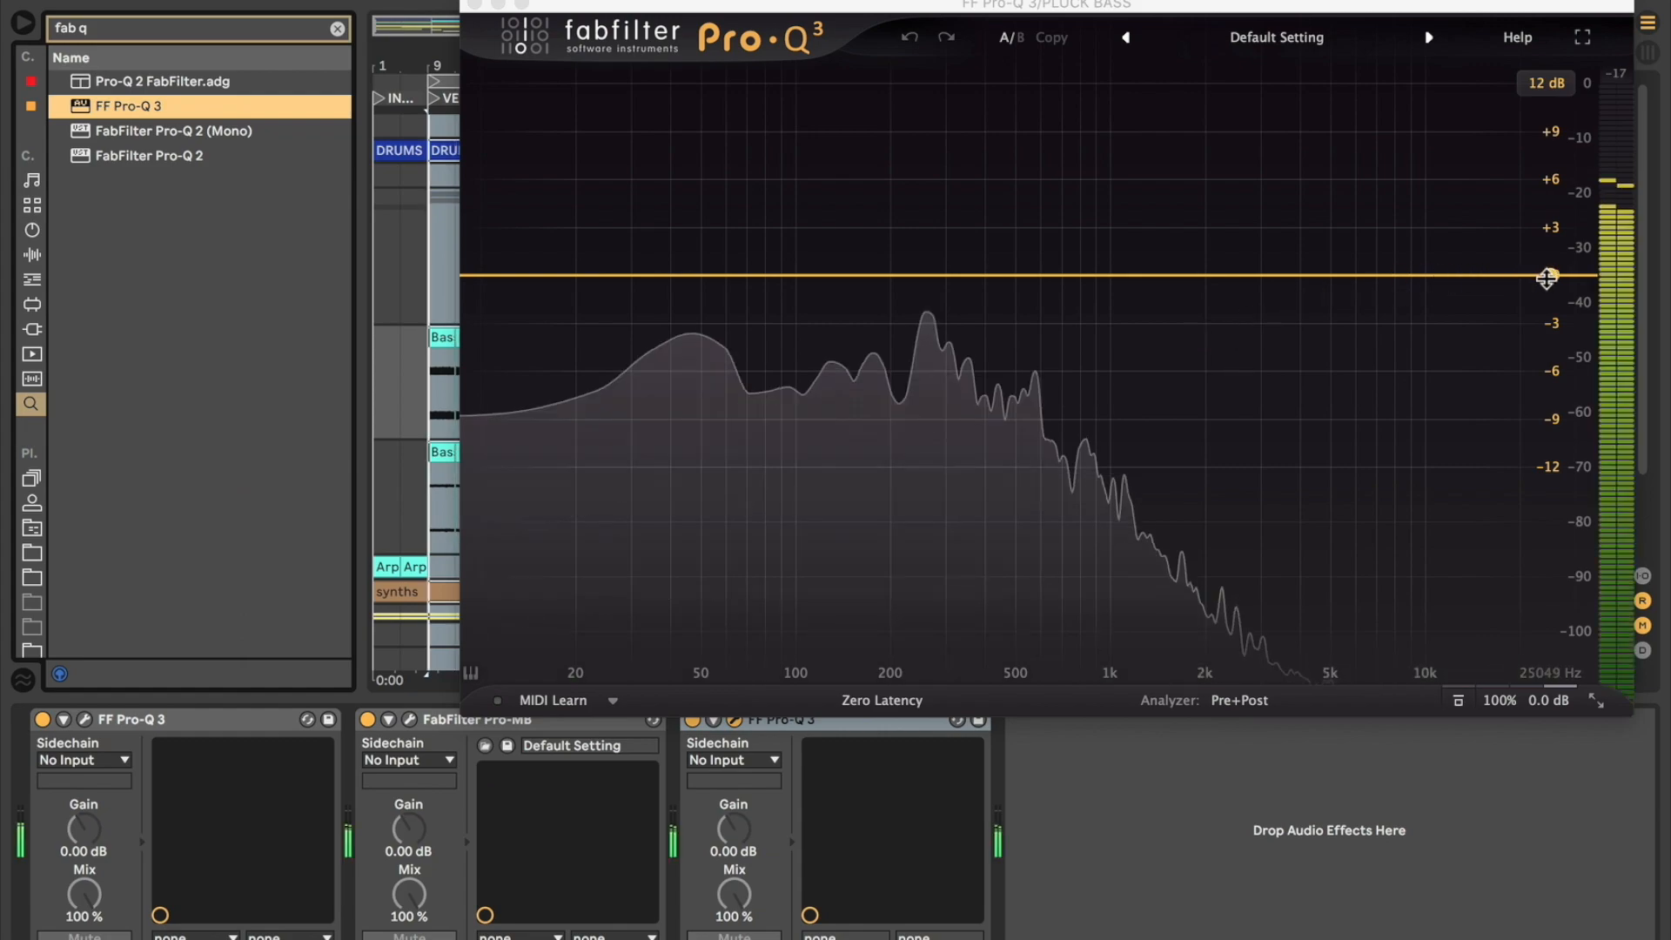
Step: Add a 24 dB/oct high cut at about 2865 Hz and a bell cut of about 16 dB near 1.6 kHz
left_click(1547, 276)
left_click_drag(1547, 277, 1425, 276)
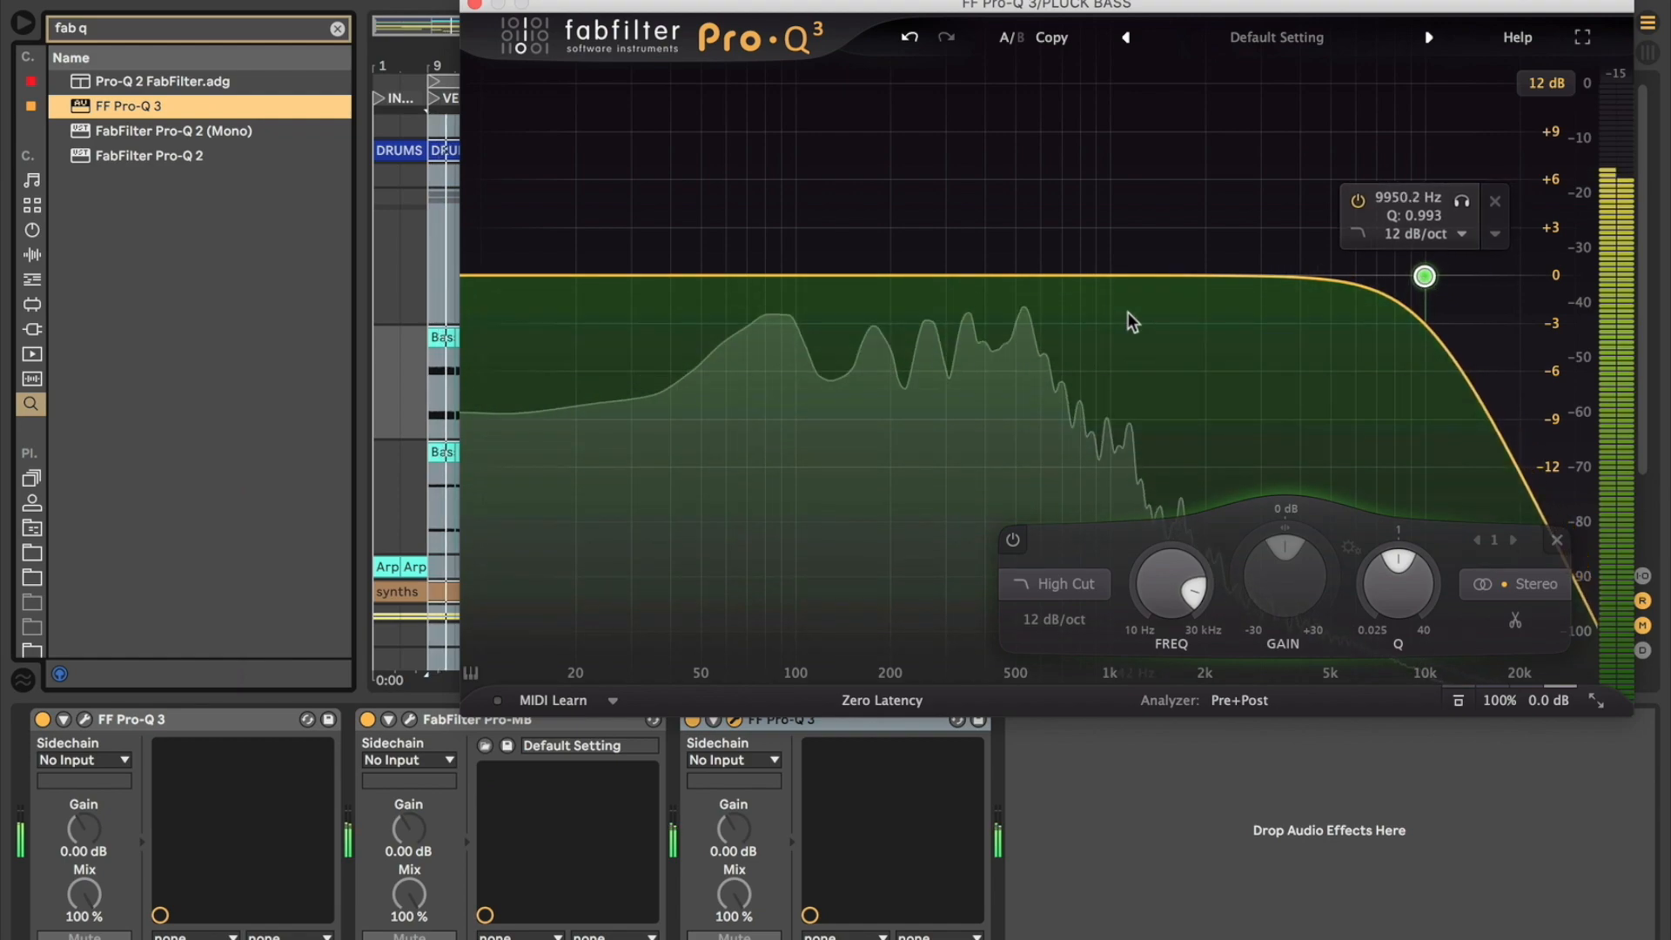
left_click_drag(1177, 279, 1175, 376)
left_click_drag(1426, 277, 1258, 289)
left_click(1262, 241)
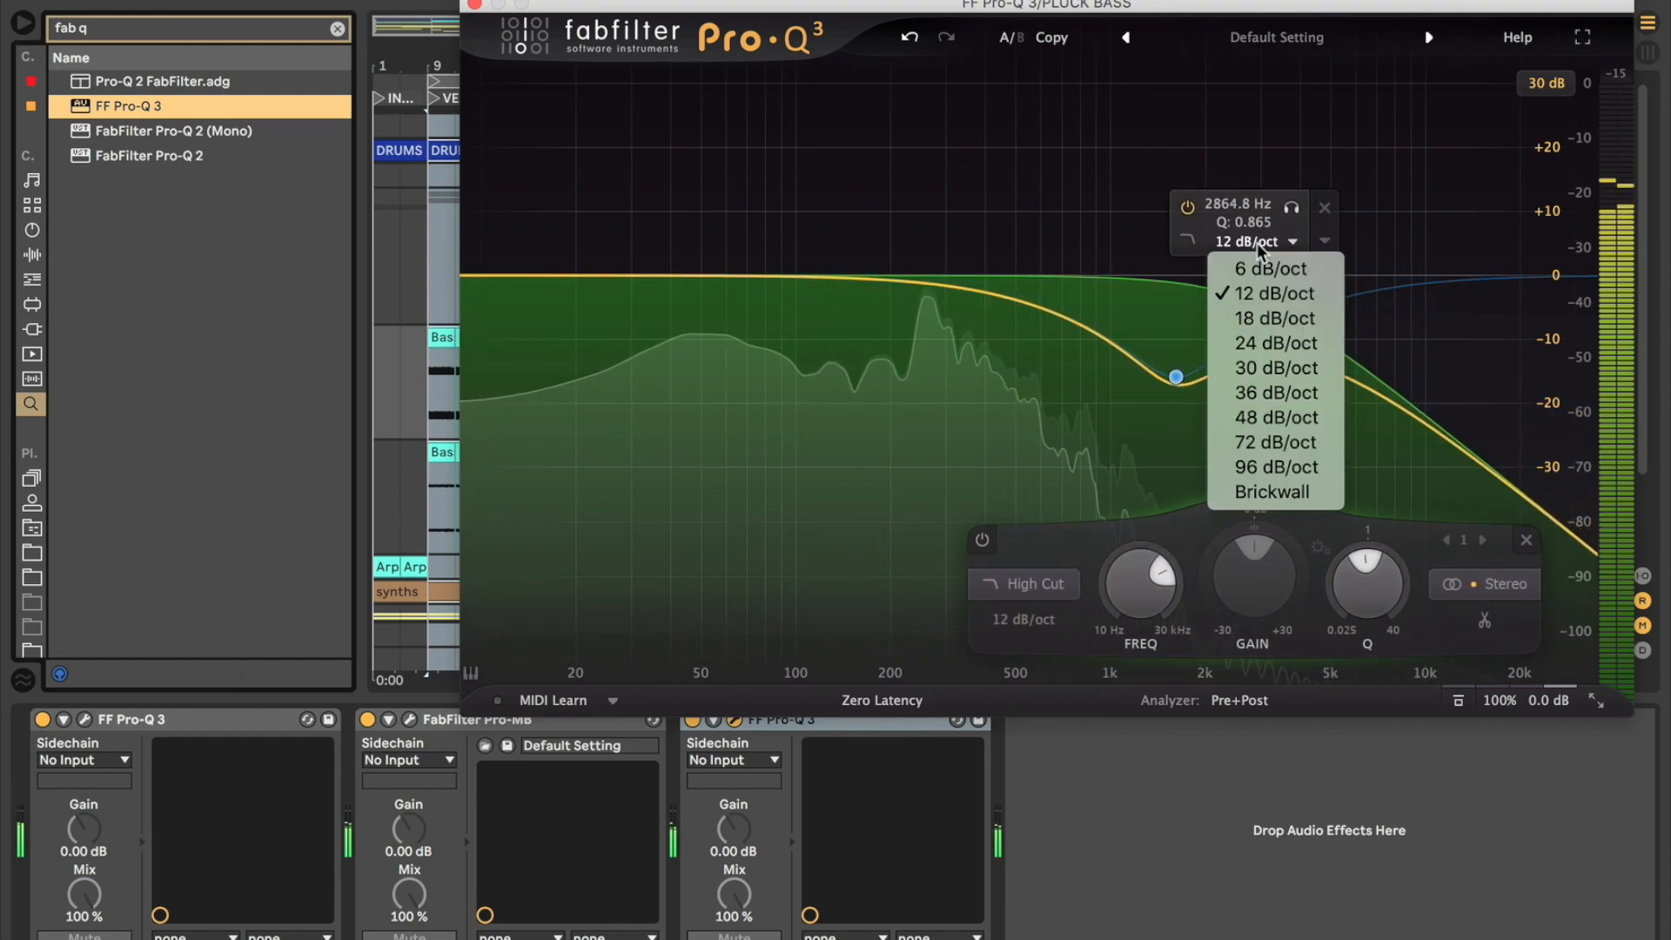
left_click(1274, 345)
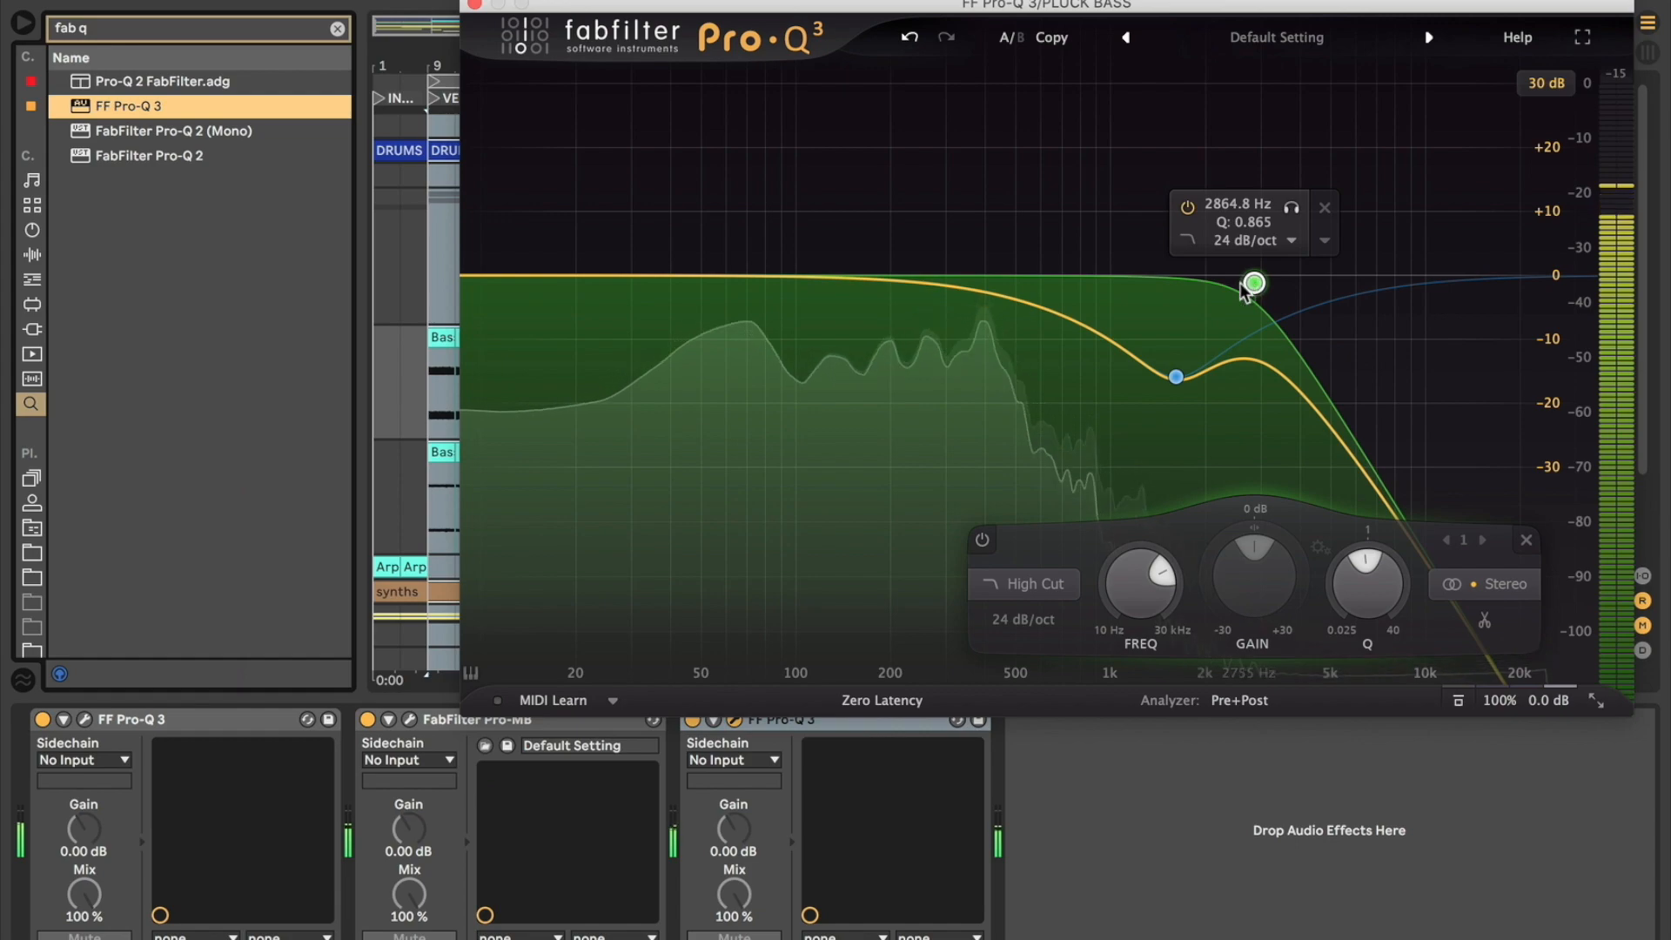
Step: Shift the deep bell cut to about 1476 Hz and add another at about 855 Hz with -8.95 dB gain and Q about 2.02
left_click(1174, 376)
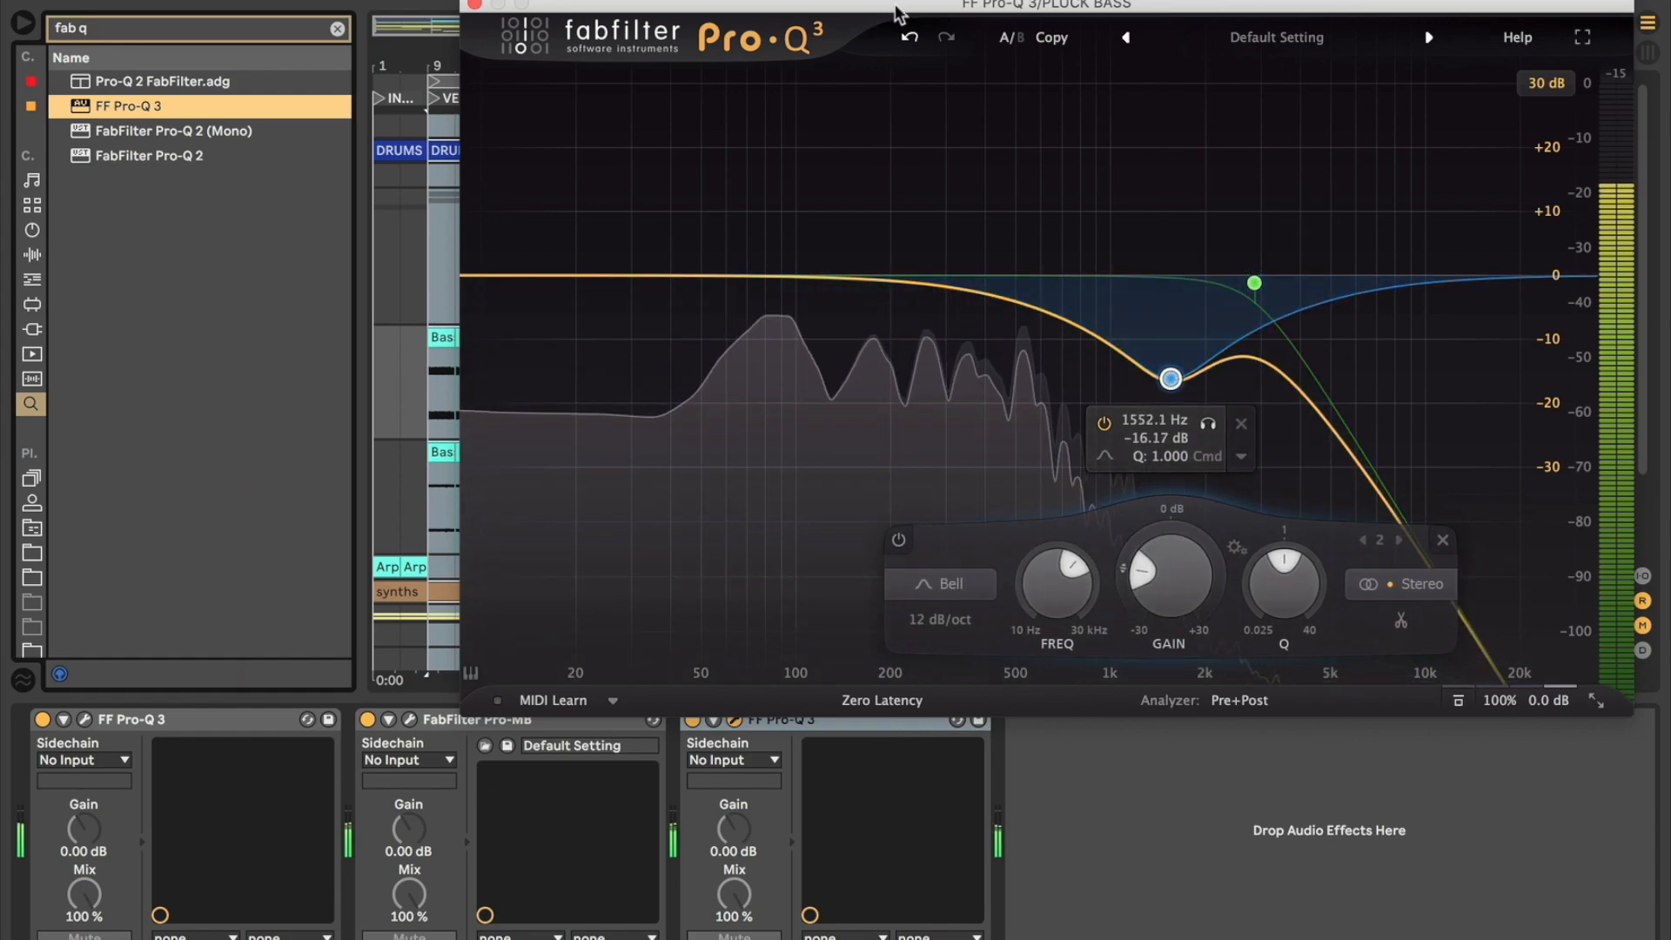
left_click_drag(903, 7, 890, 0)
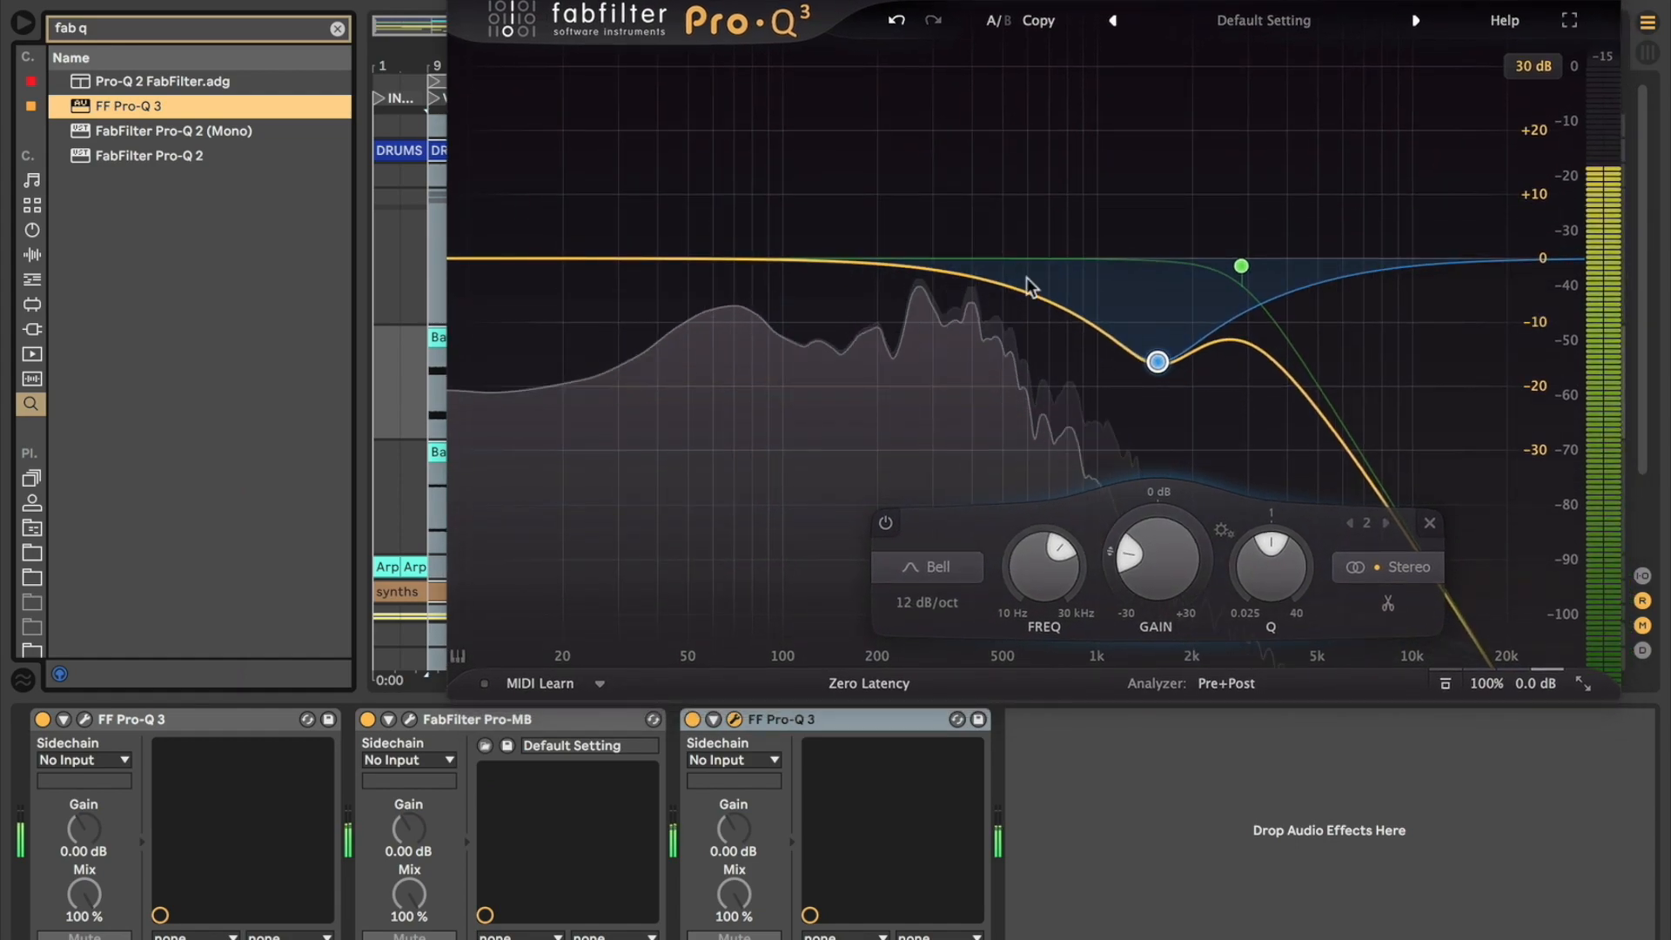
mouse_move(1143, 336)
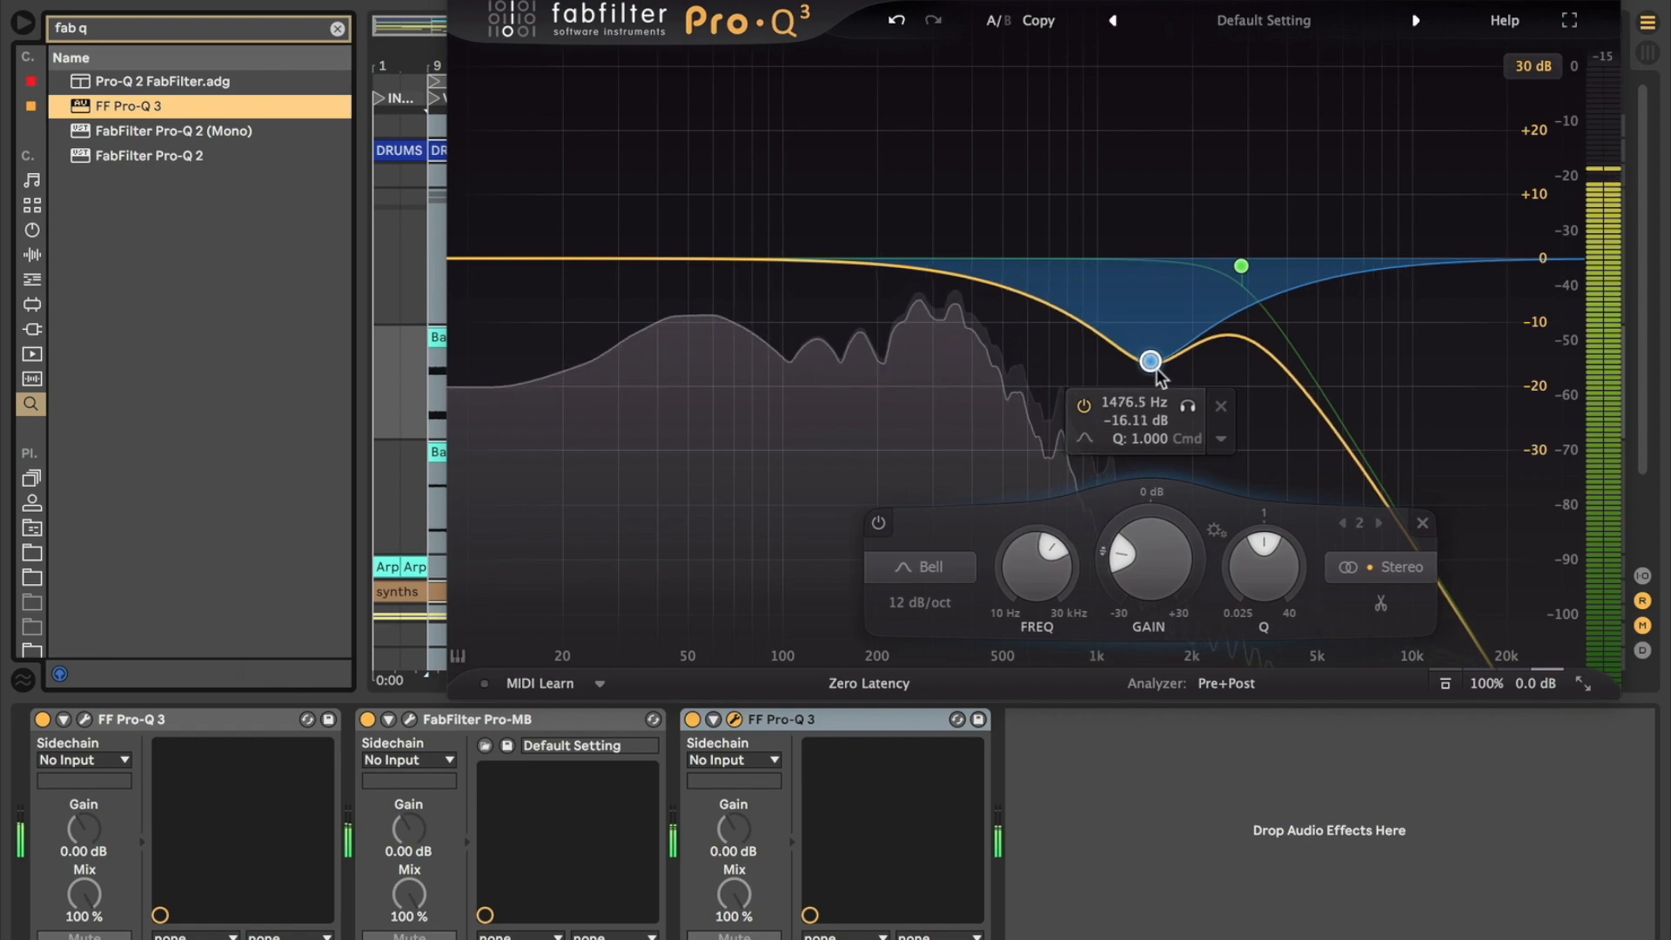
left_click(1075, 364)
mouse_move(1077, 366)
left_mouse_down()
mouse_move(968, 380)
mouse_move(1079, 374)
left_mouse_up()
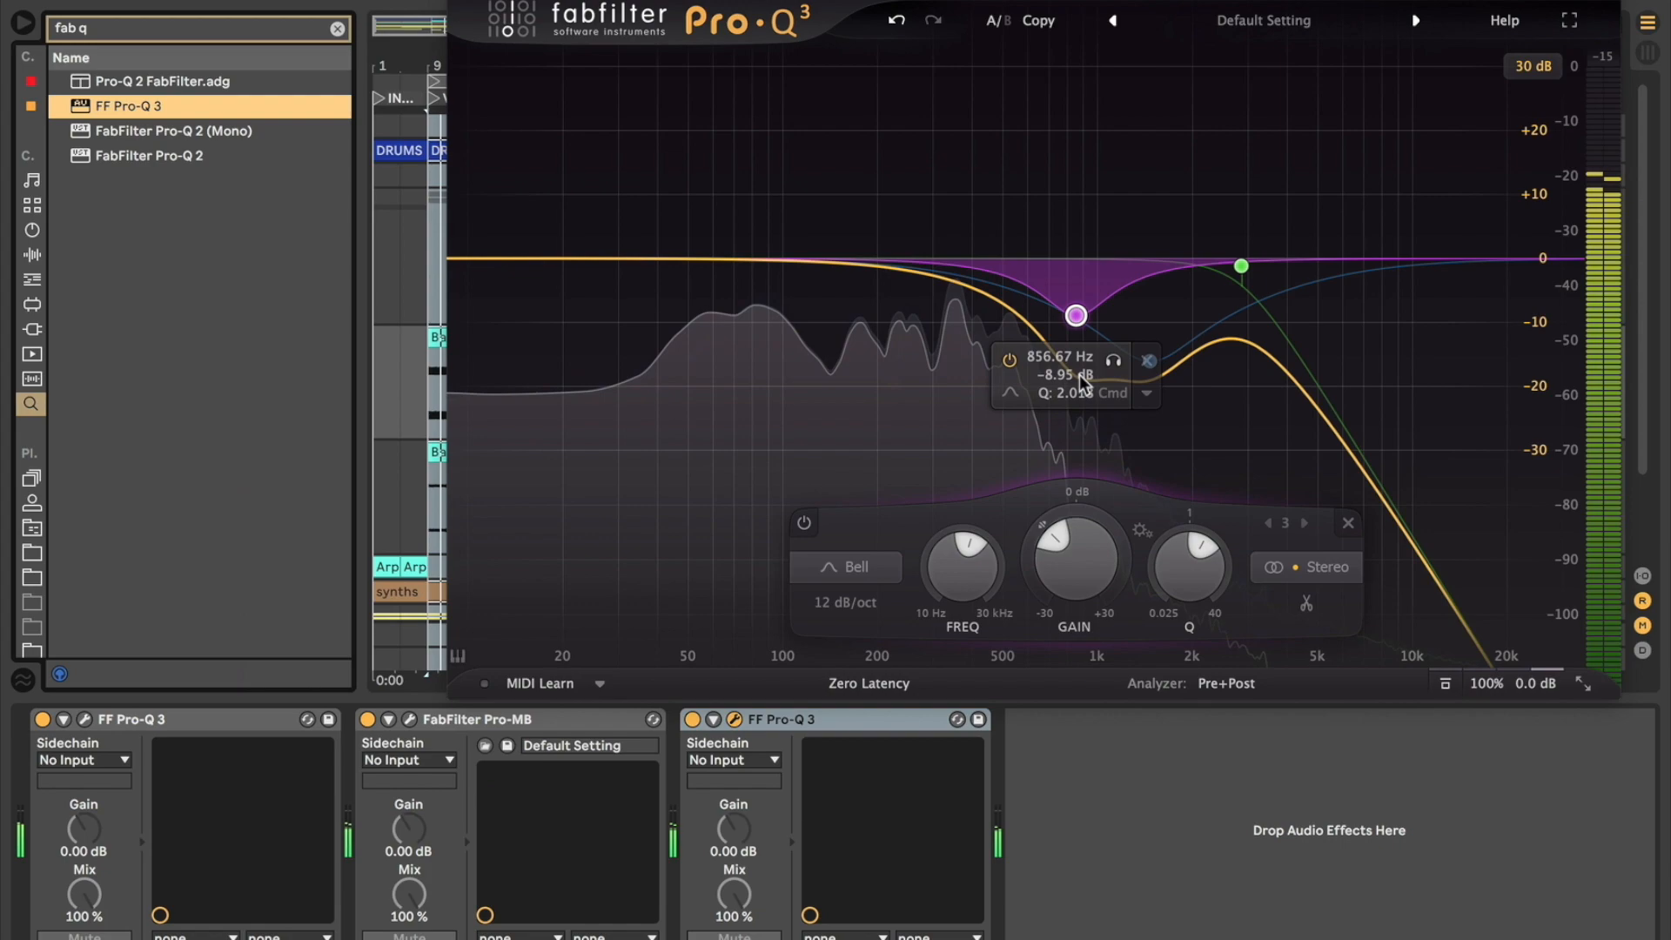
Step: Compare the basses with the second equalizer bypassed and active, leave it active, and play the full mix without solos
left_click(692, 719)
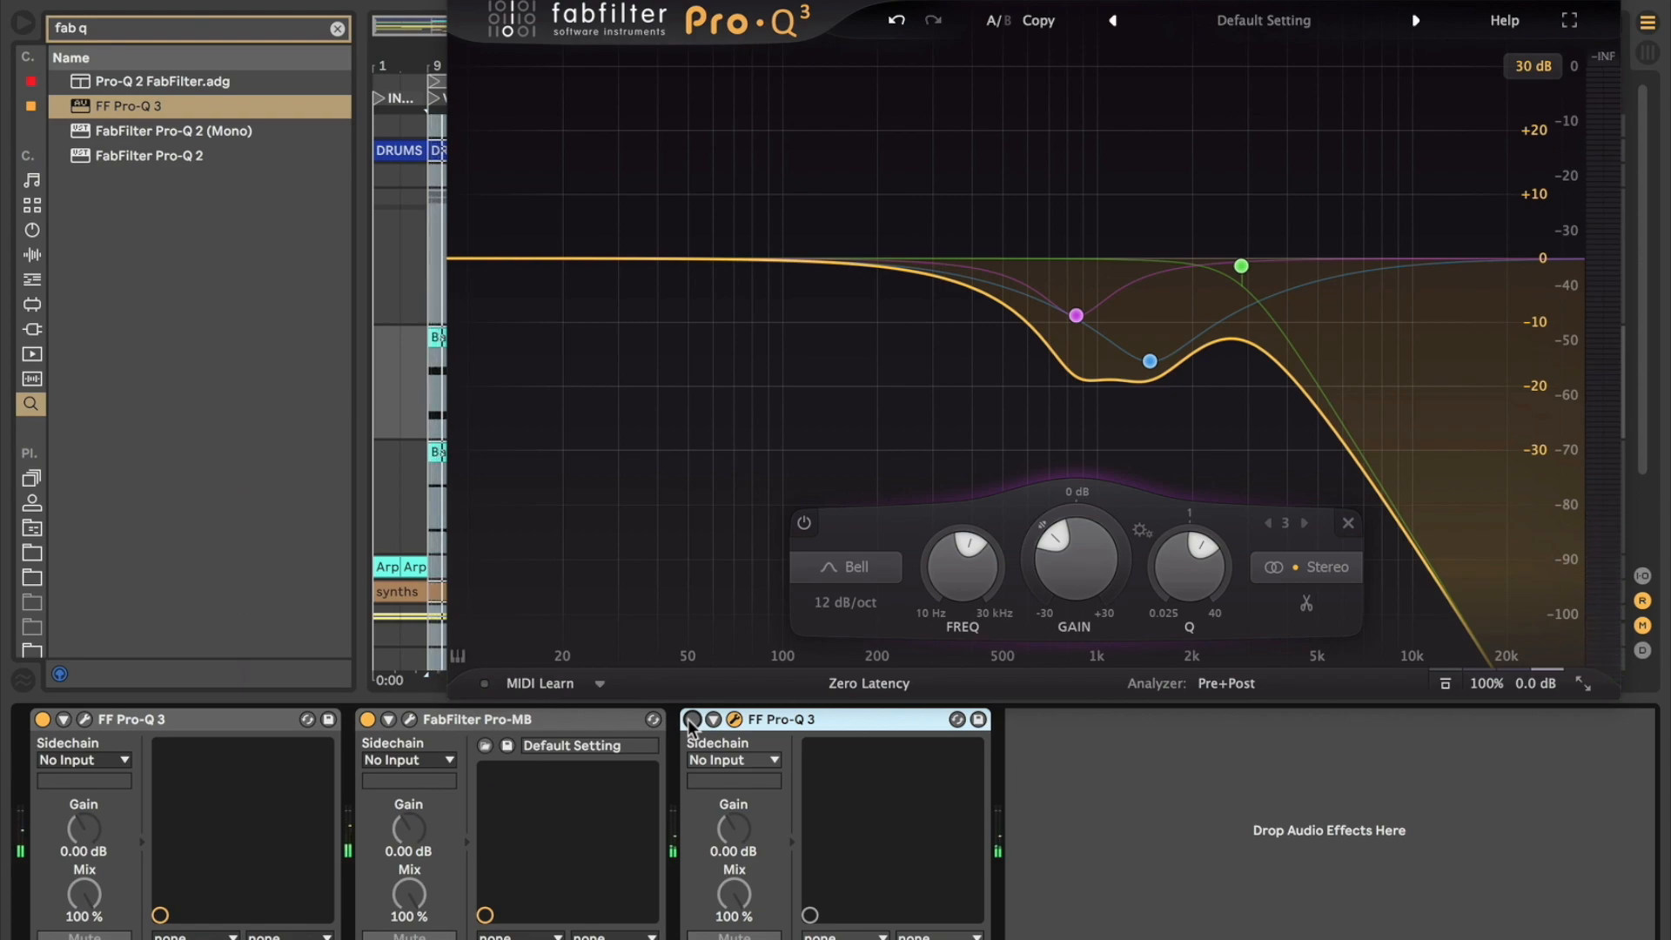
left_click(692, 719)
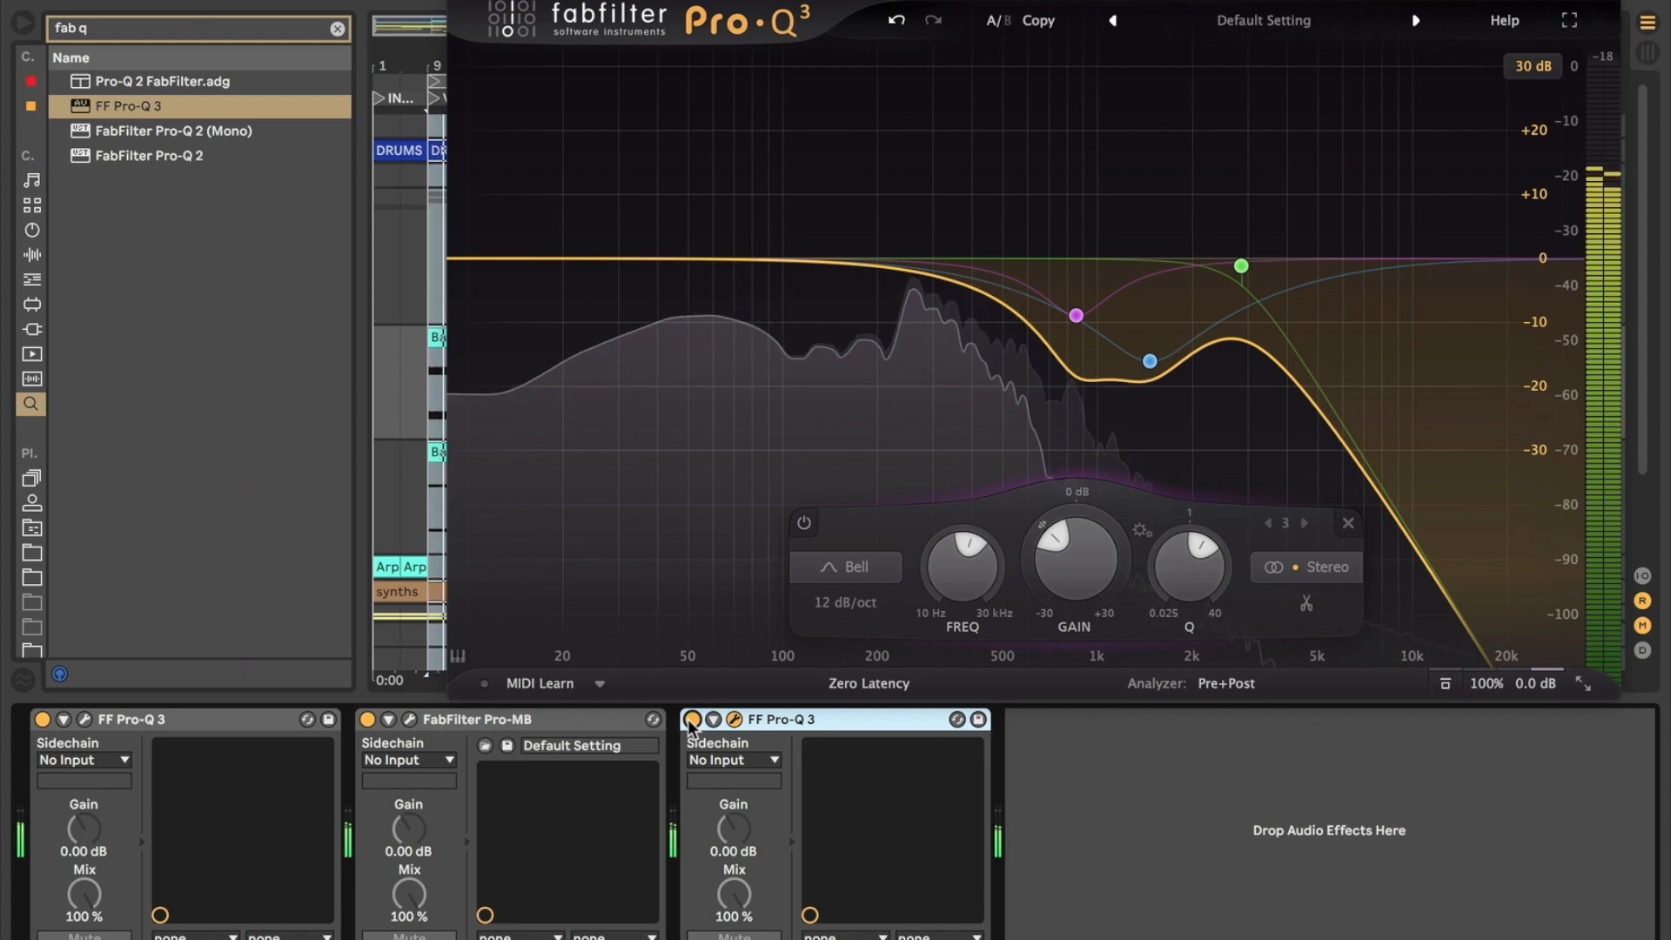
key("space")
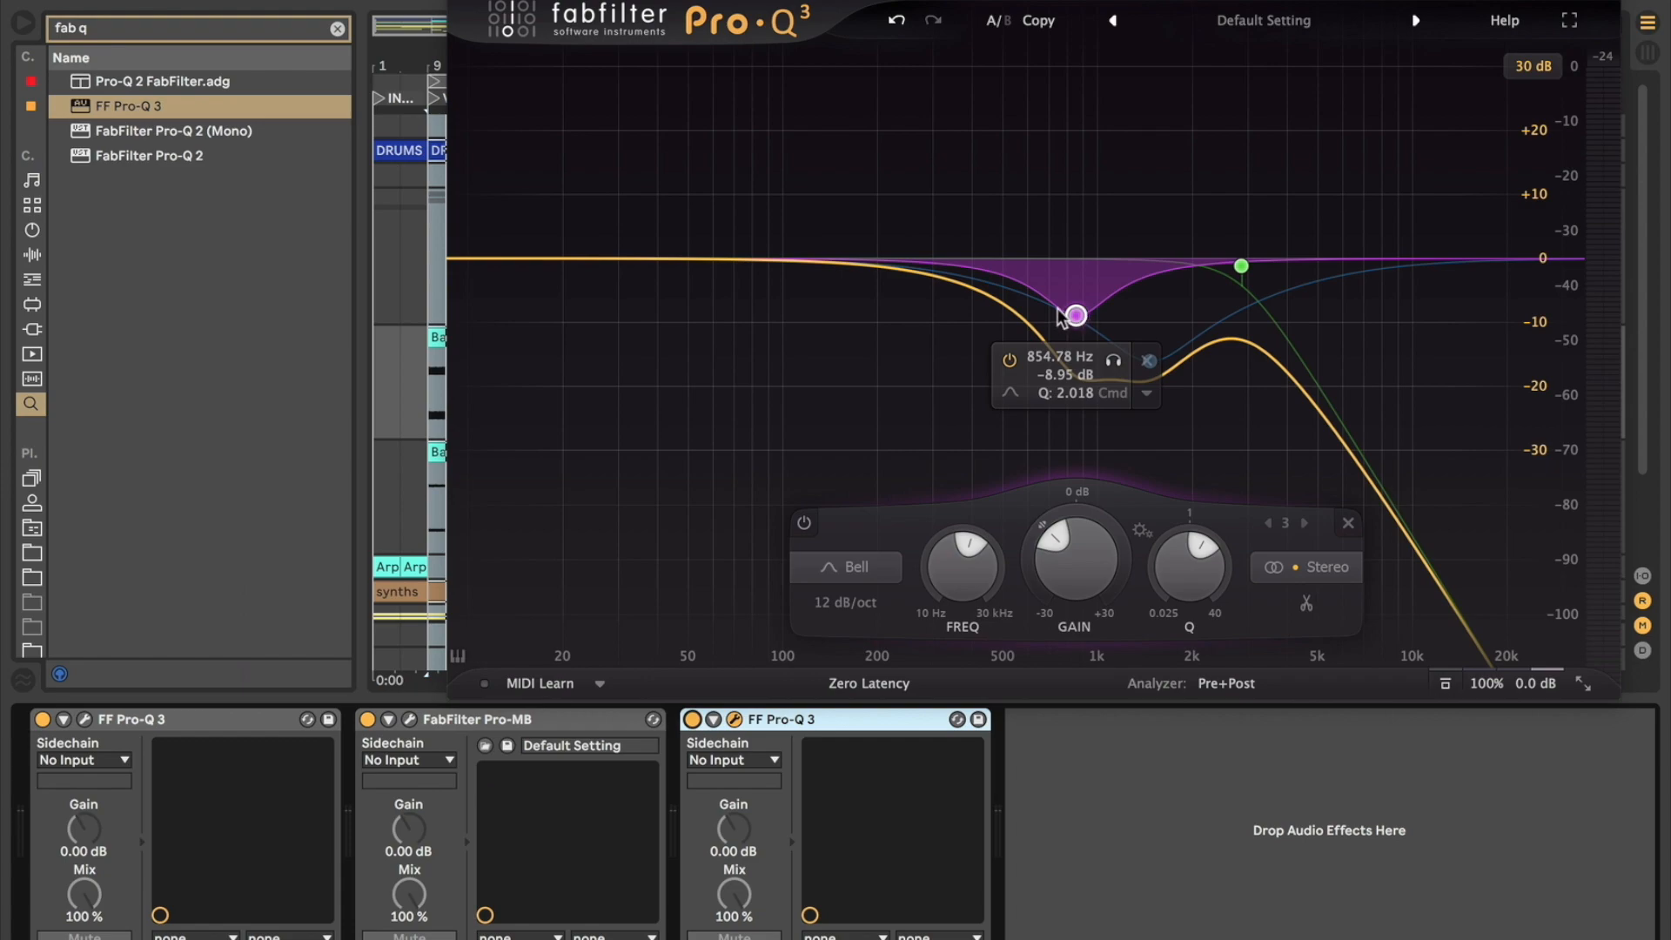
key("super+alt+p")
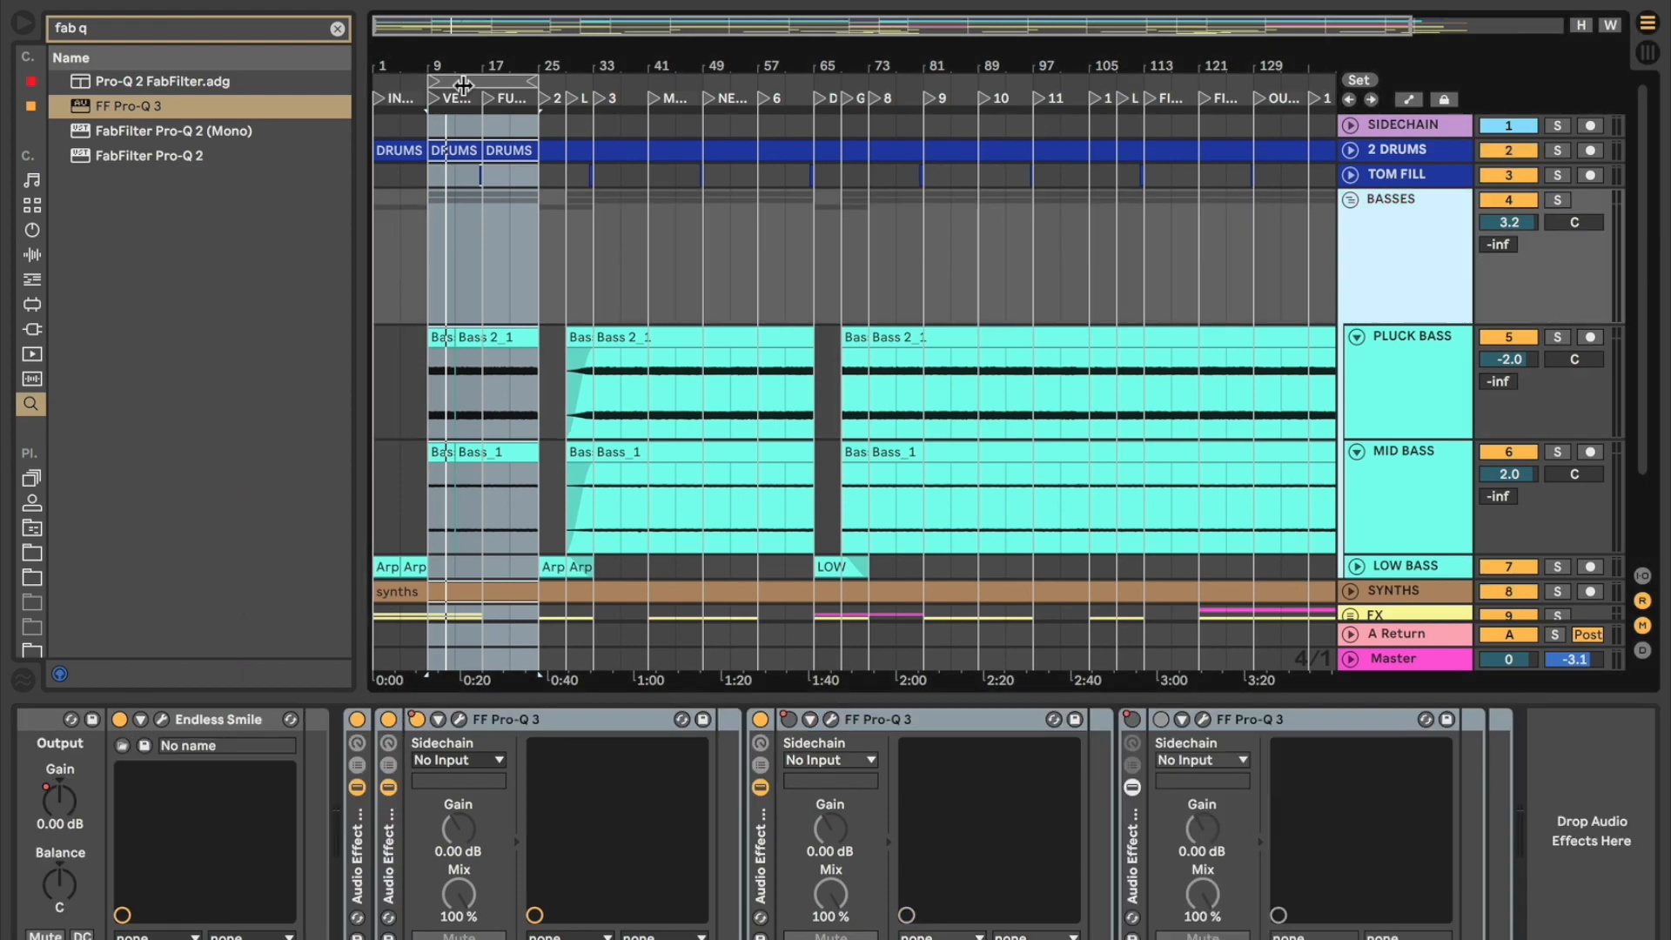
key("space")
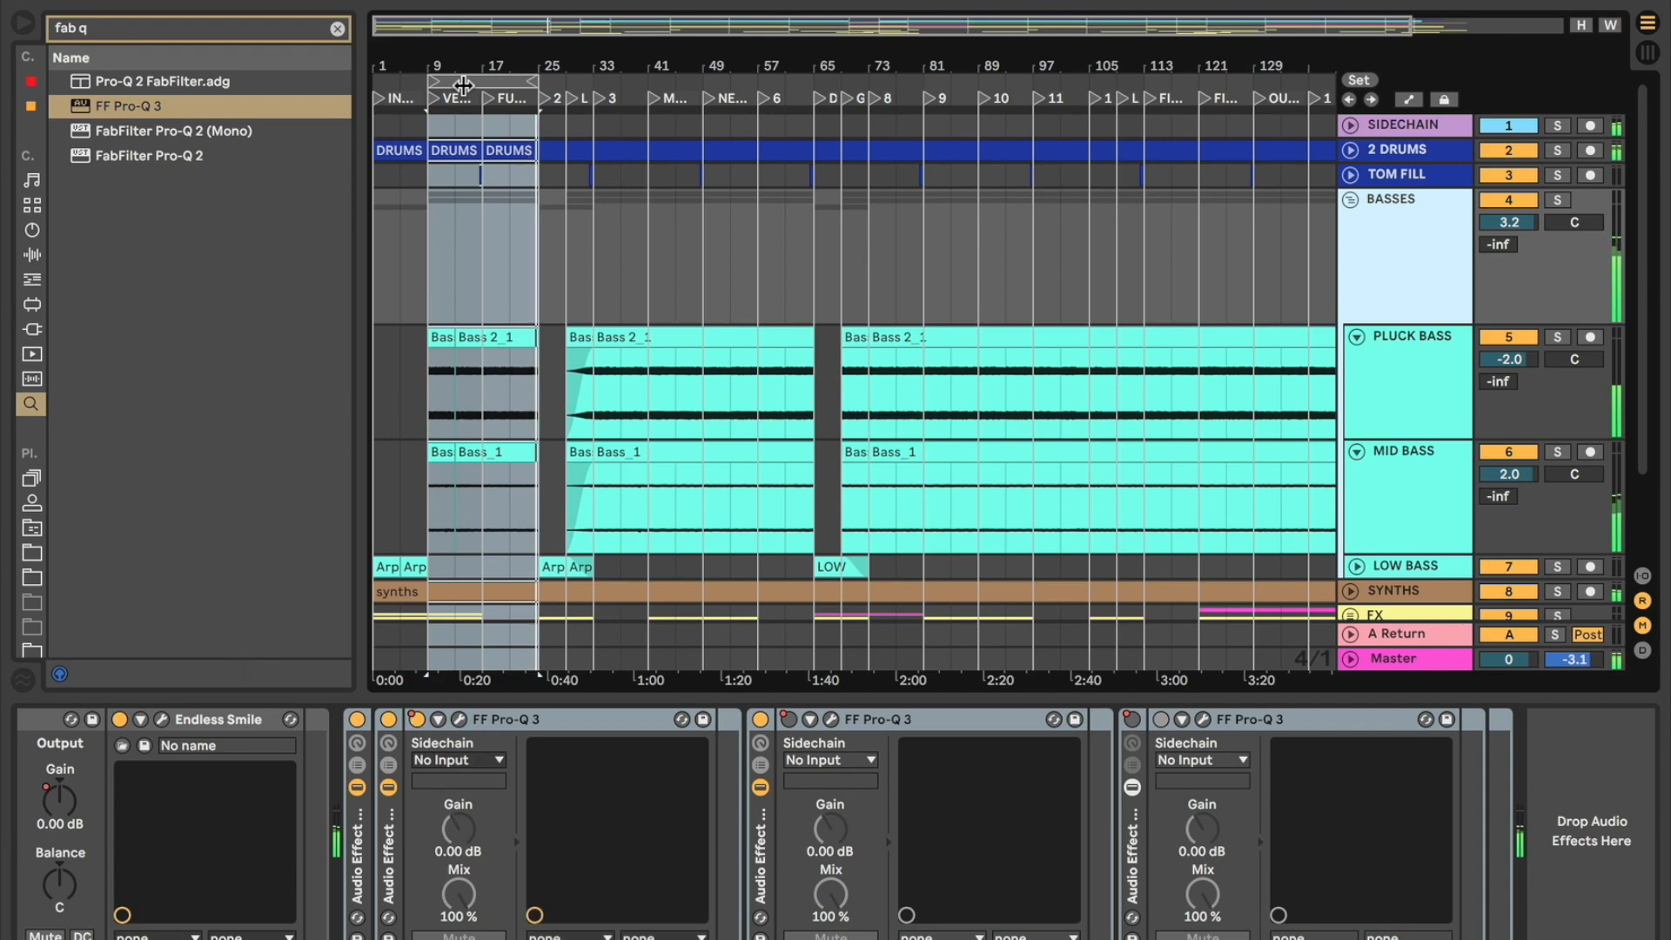
Step: Group the pluck bass's two Pro-Q 3 equalizers and Pro-MB into one Audio Effect Rack, and play the full mix with the rack bypassed
left_click(1377, 374)
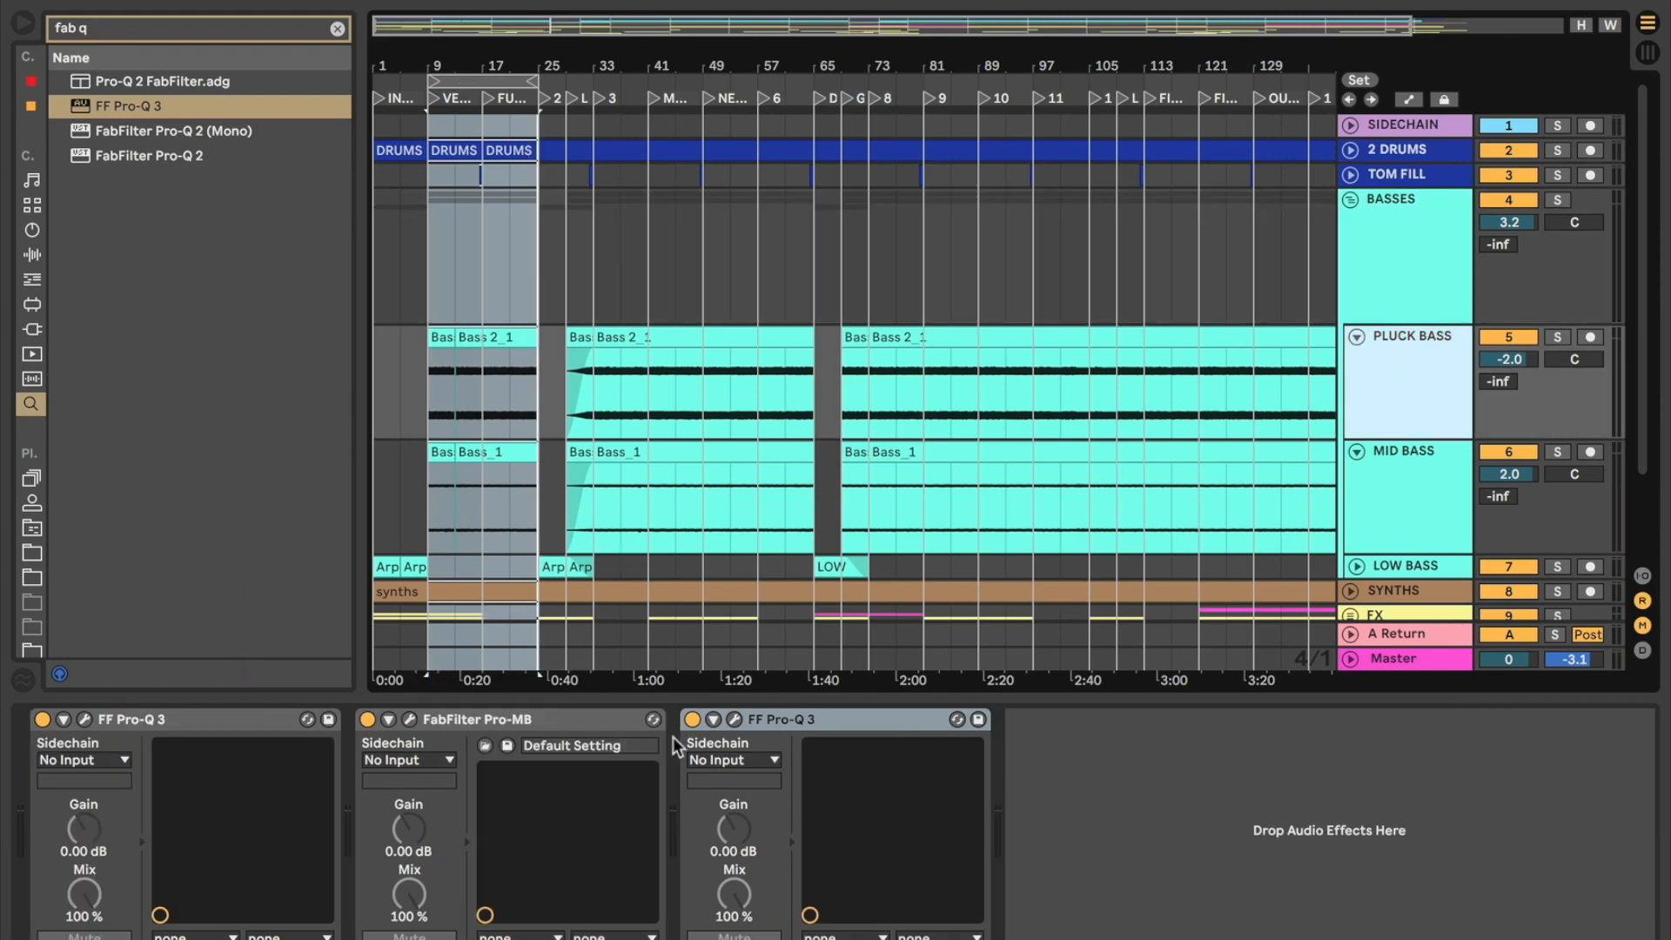
left_click(799, 720)
left_click(246, 728, "shift")
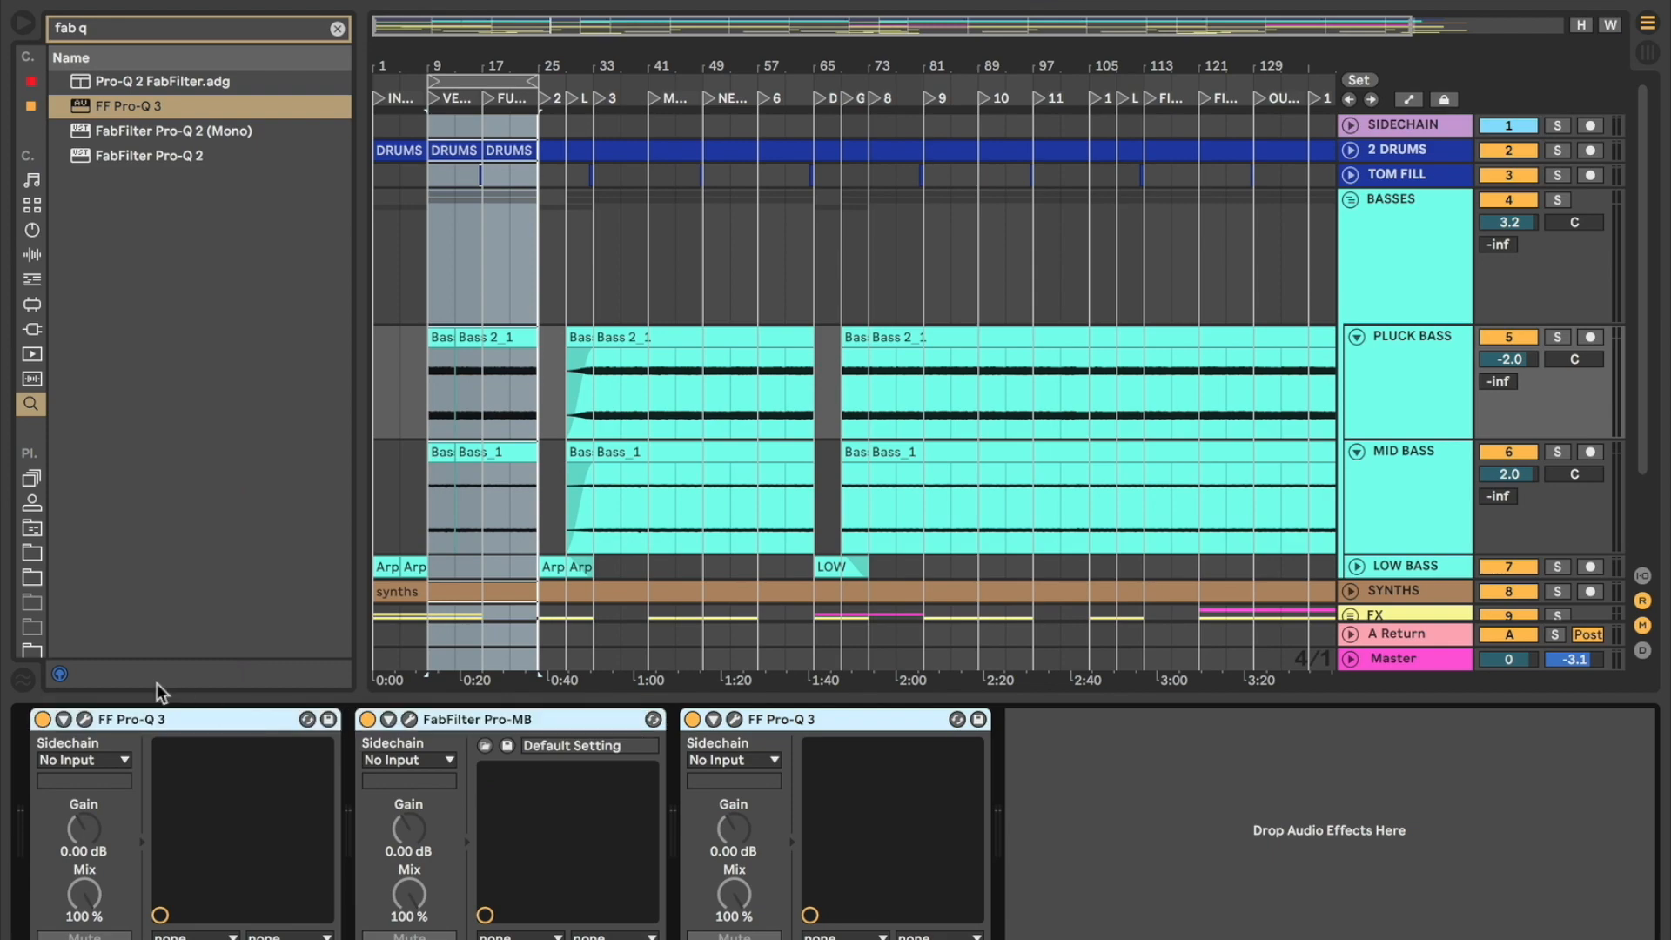
key("ctrl+g")
key("space")
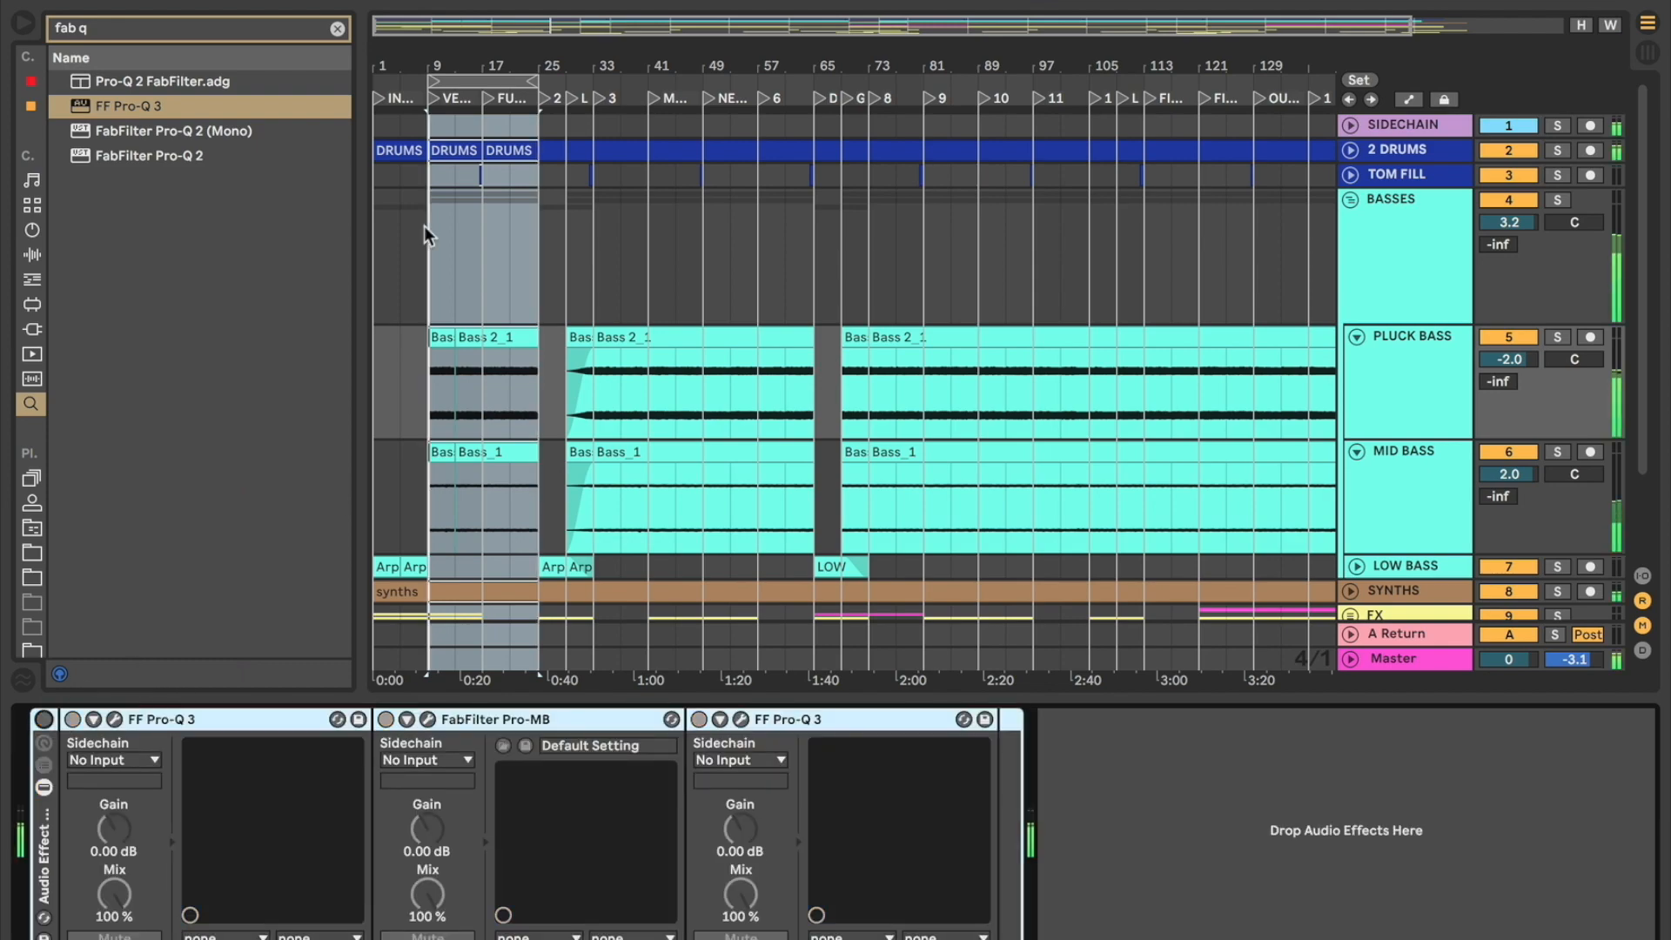